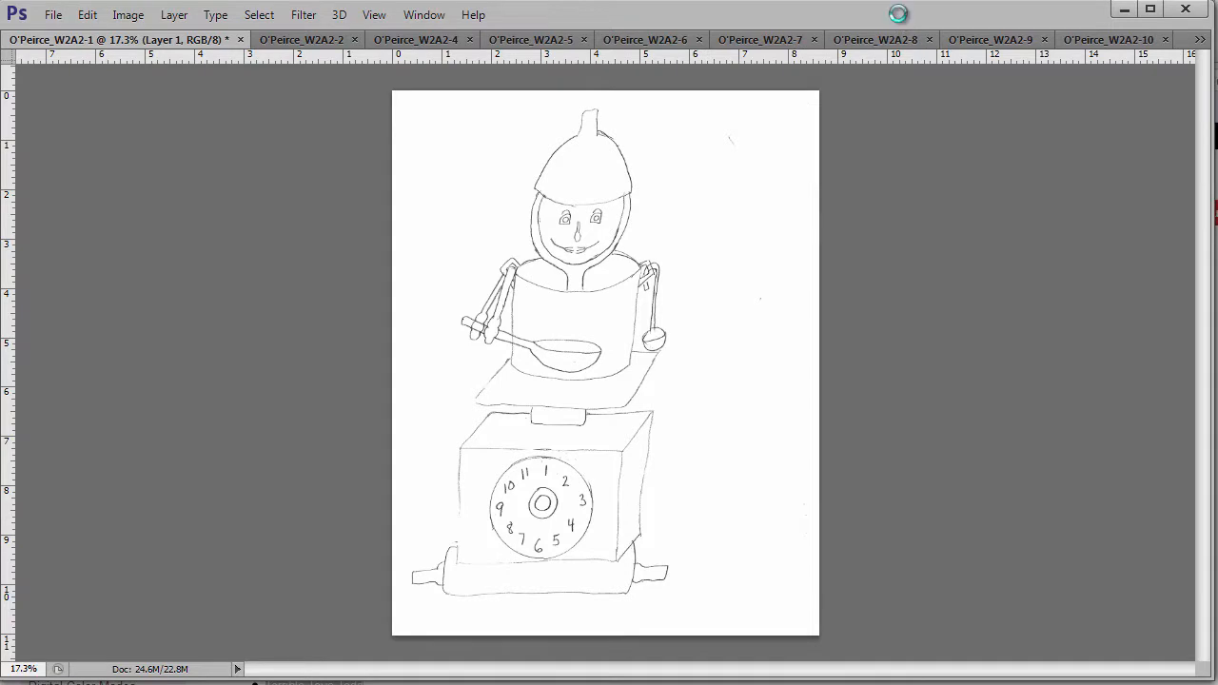
- Create a blank 8 × 10 inch document at 300 pixels per inch
key(ctrl+n)
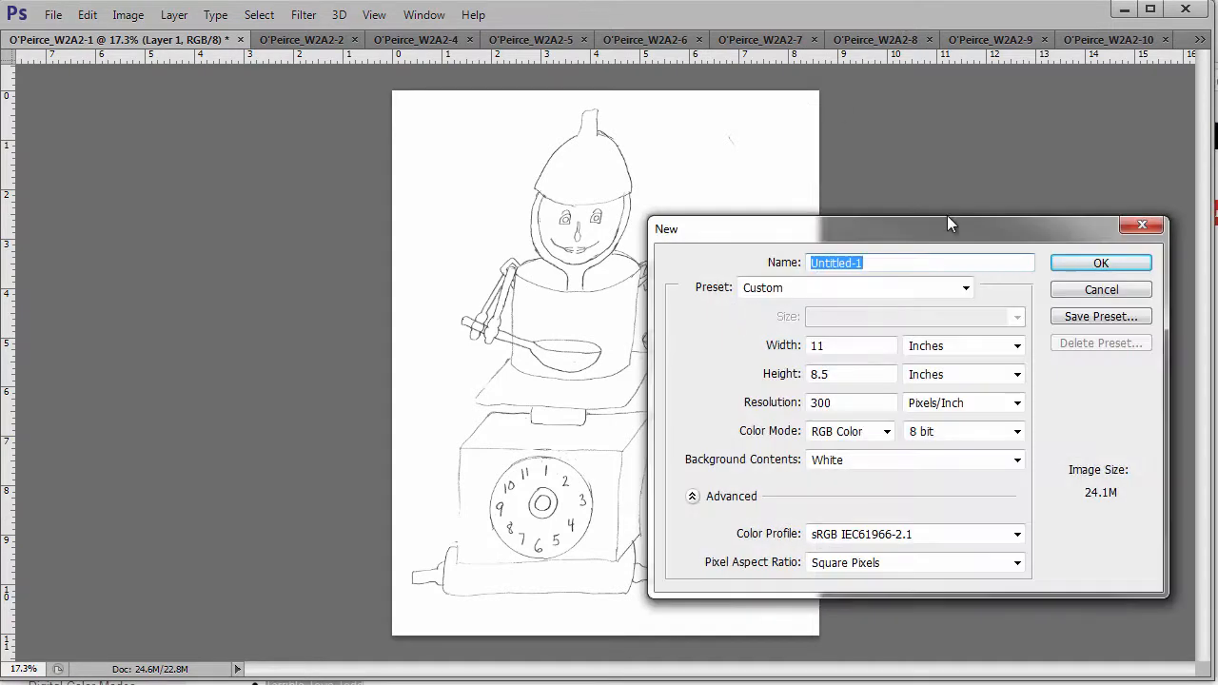
drag(942, 226, 857, 116)
click(791, 236)
double_click(791, 235)
text(8)
key(Tab)
text(10)
key(Tab)
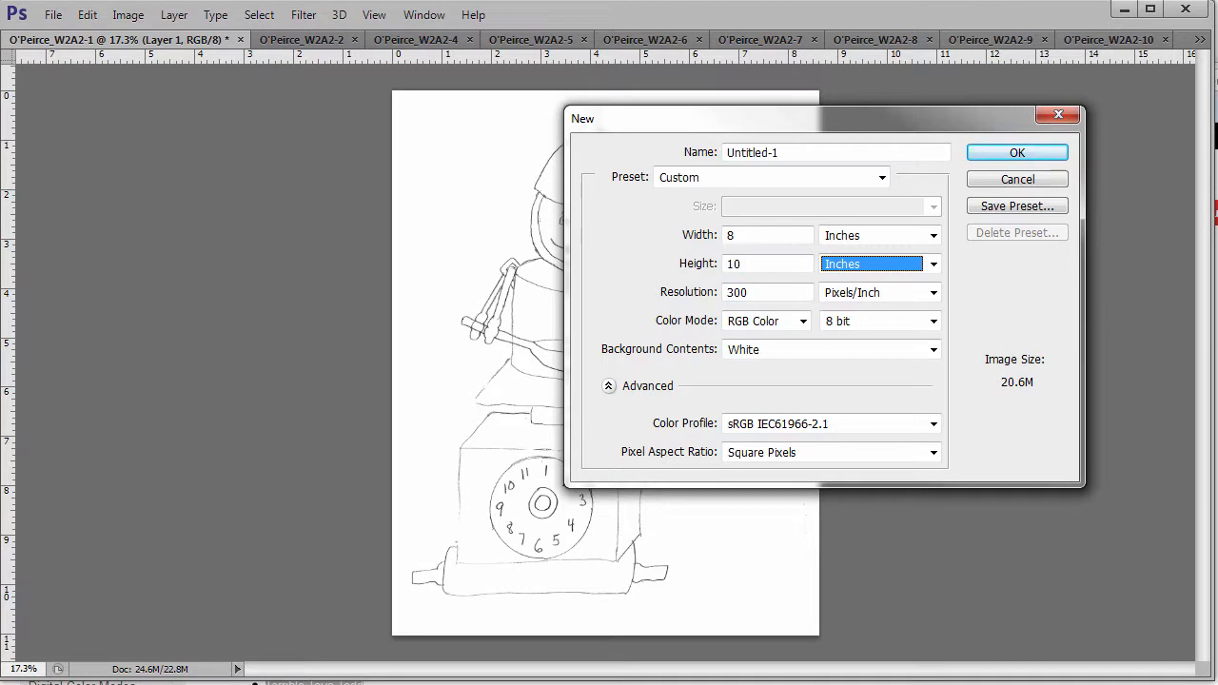
click(1015, 152)
click(54, 15)
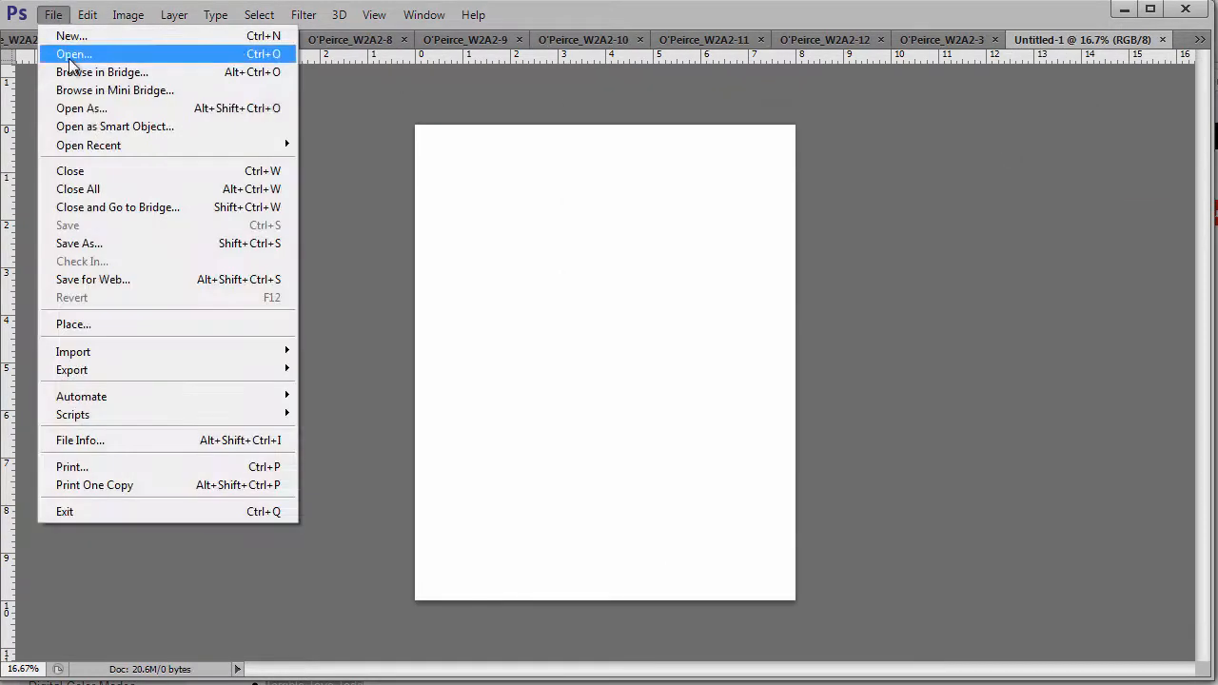
- Save the blank document as 'Last Name_W3A2' in the Week 3 folder
click(75, 245)
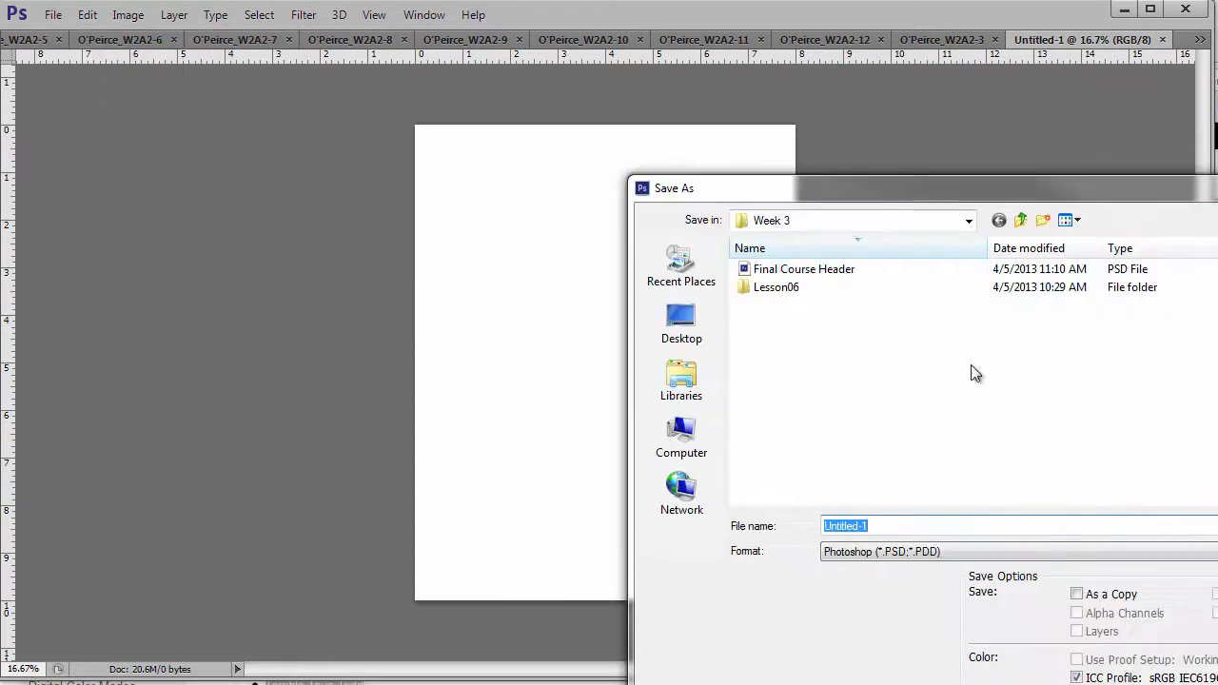
text(Last Name)
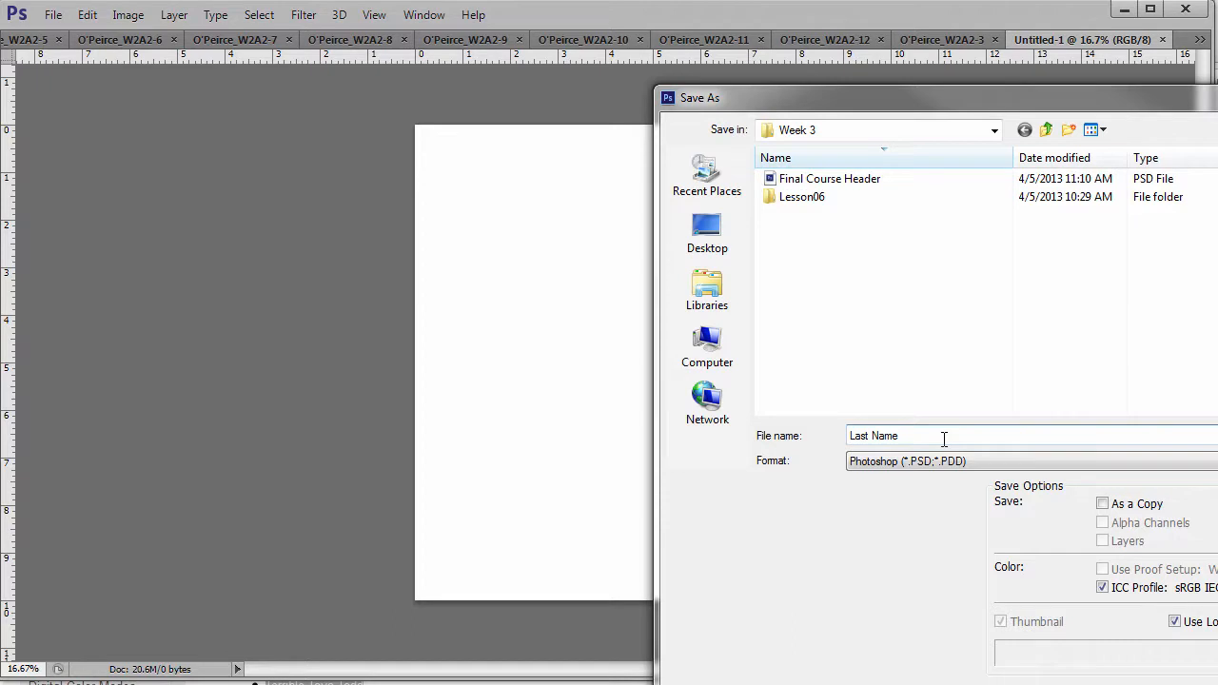
text(_W3A2)
key(Return)
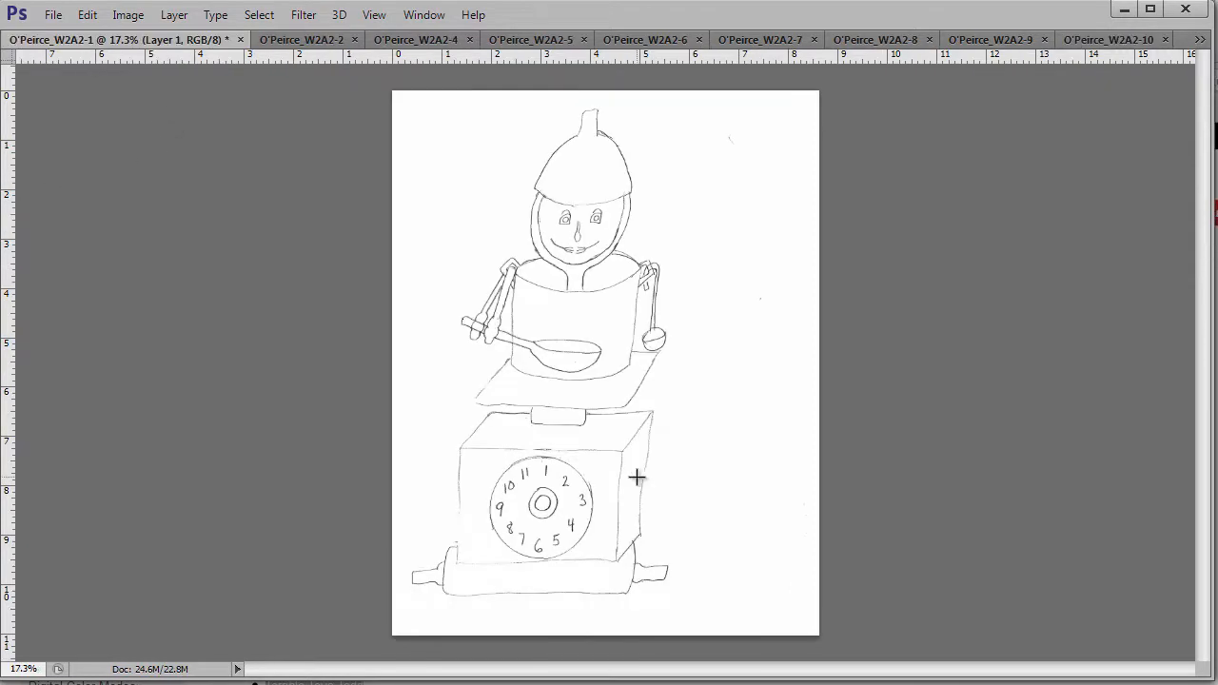
- Copy the whole robot sketch, close it unsaved, and paste it into Last Name_W3A2
key(ctrl+a)
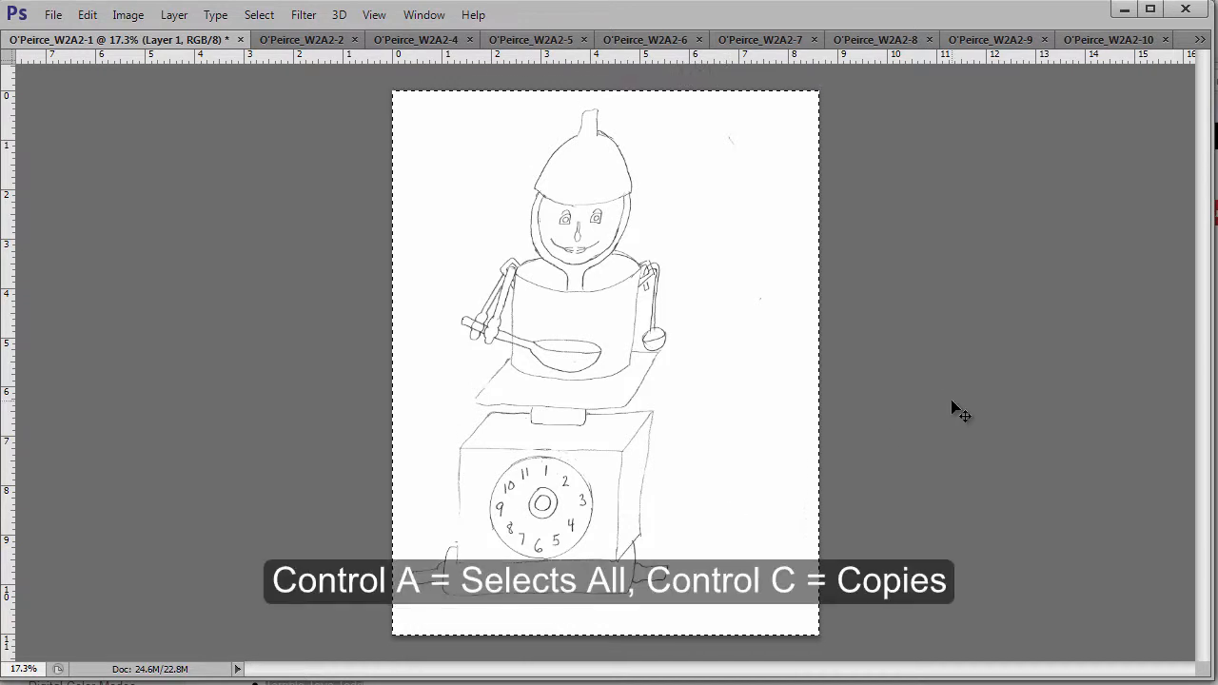
key(ctrl+w)
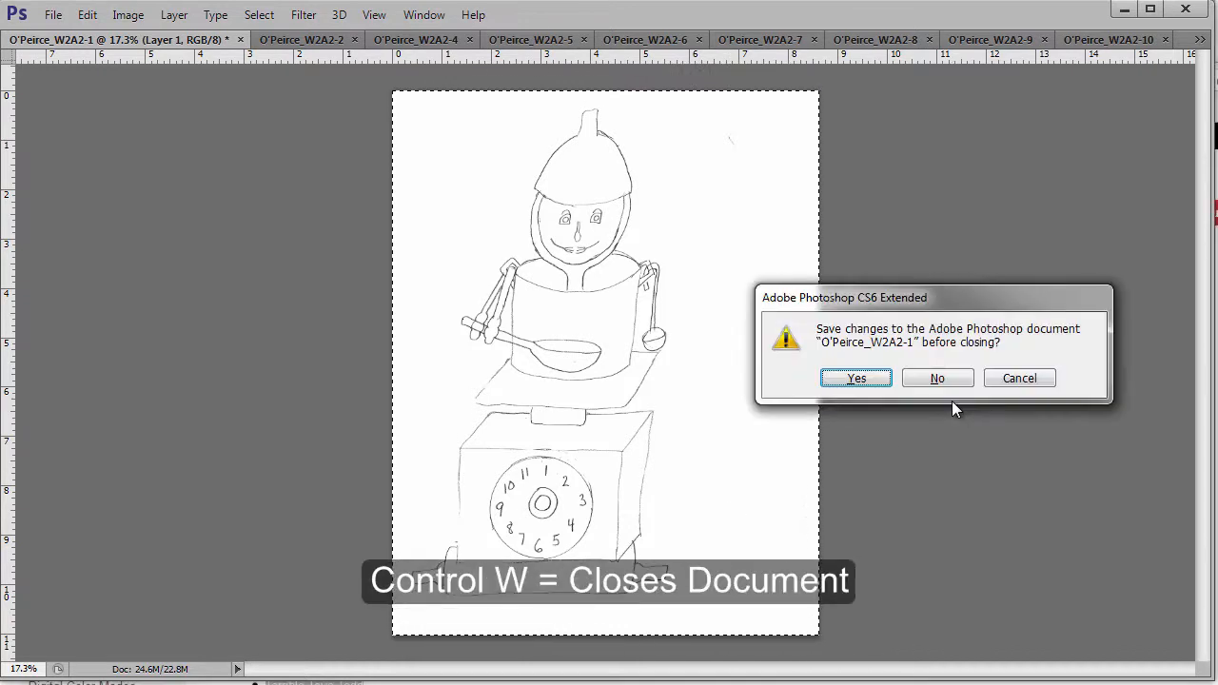
click(942, 378)
key(ctrl+v)
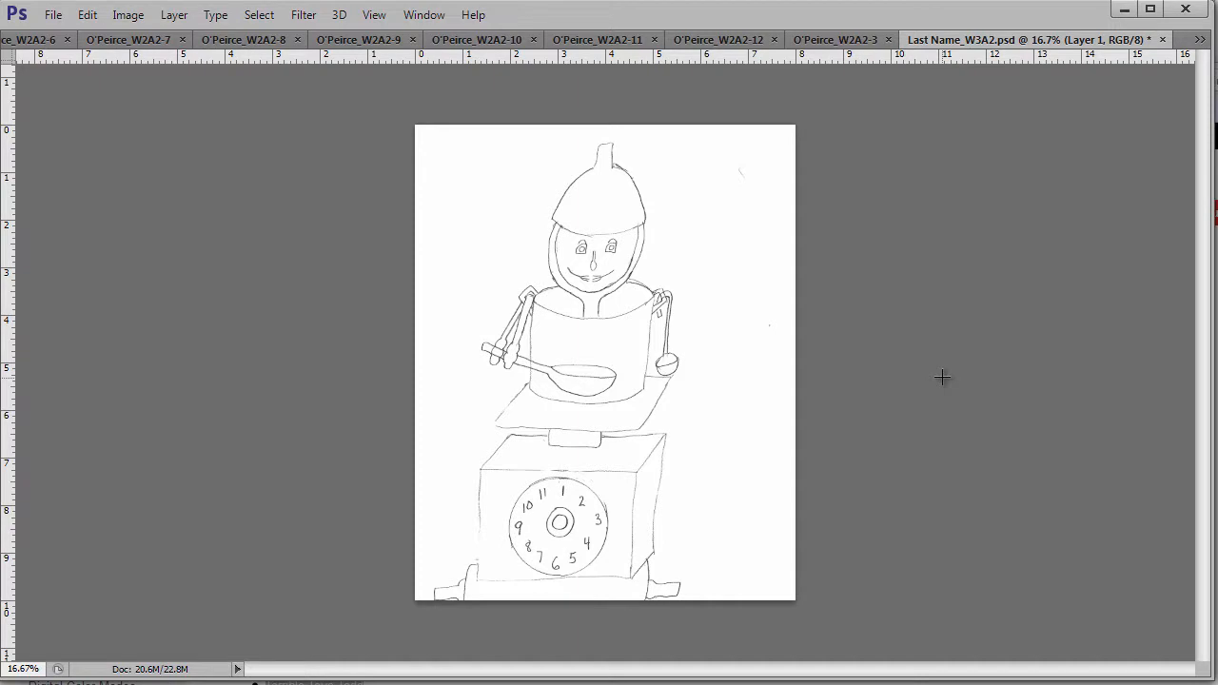
- Restore the workspace panels and place a horizontal guide near the 9-inch mark
key(Tab)
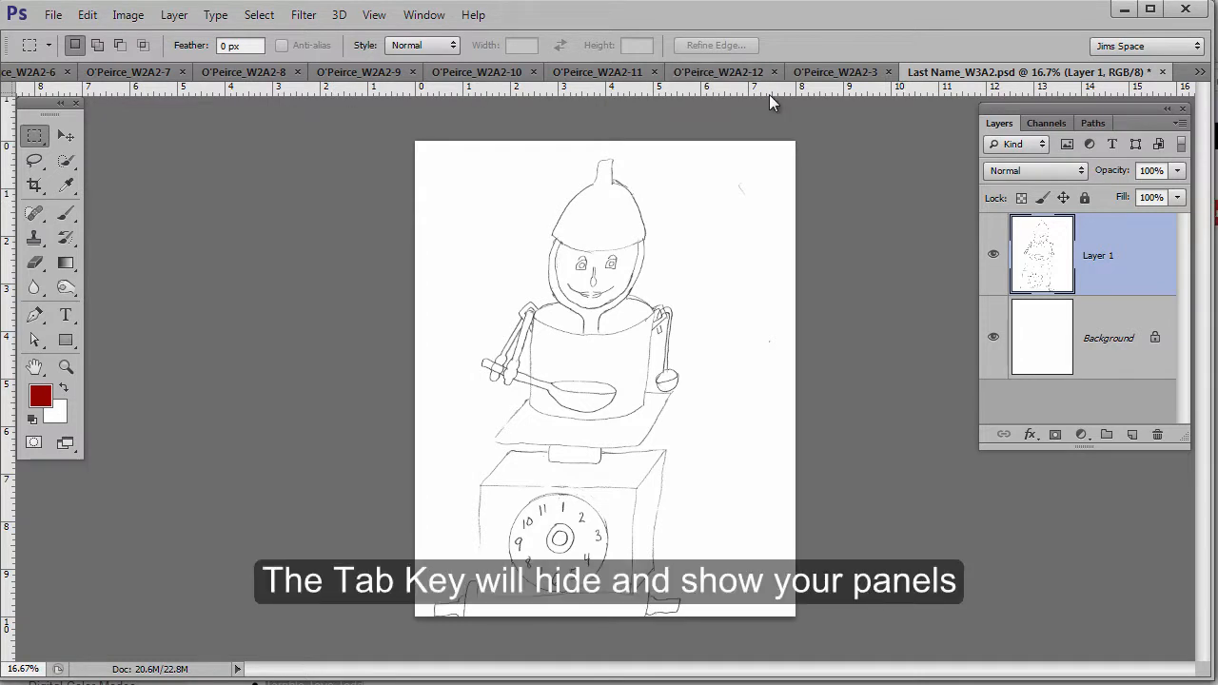
drag(32, 109, 204, 154)
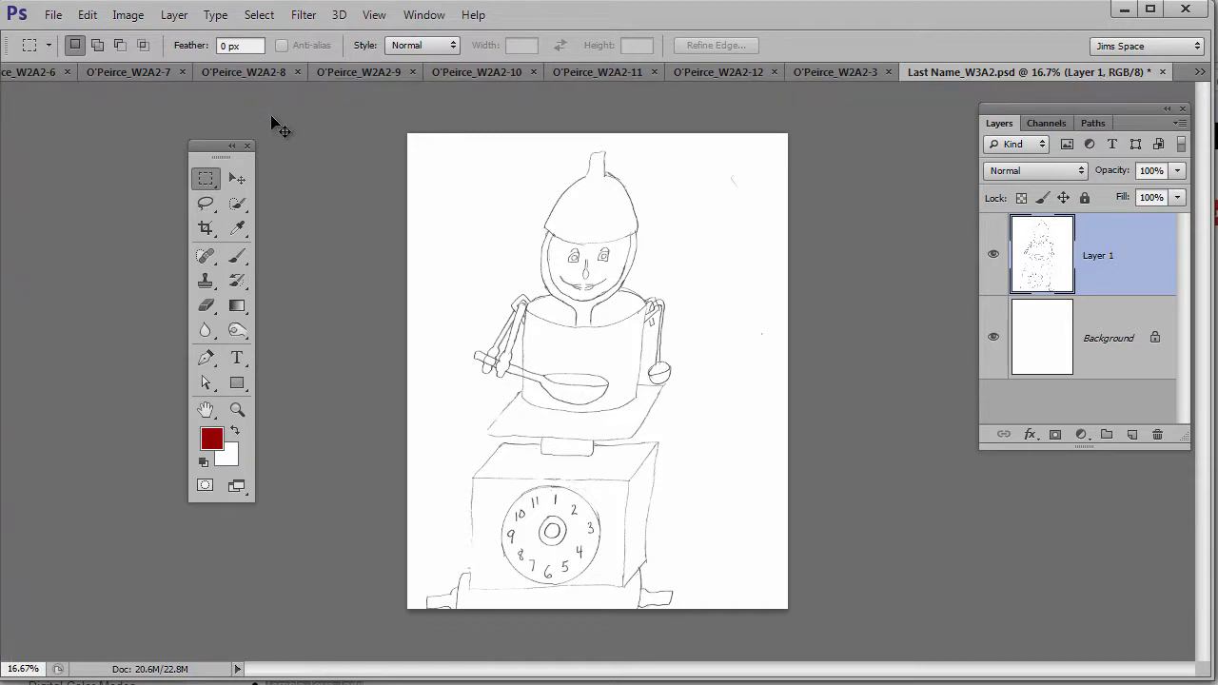
drag(272, 118, 335, 570)
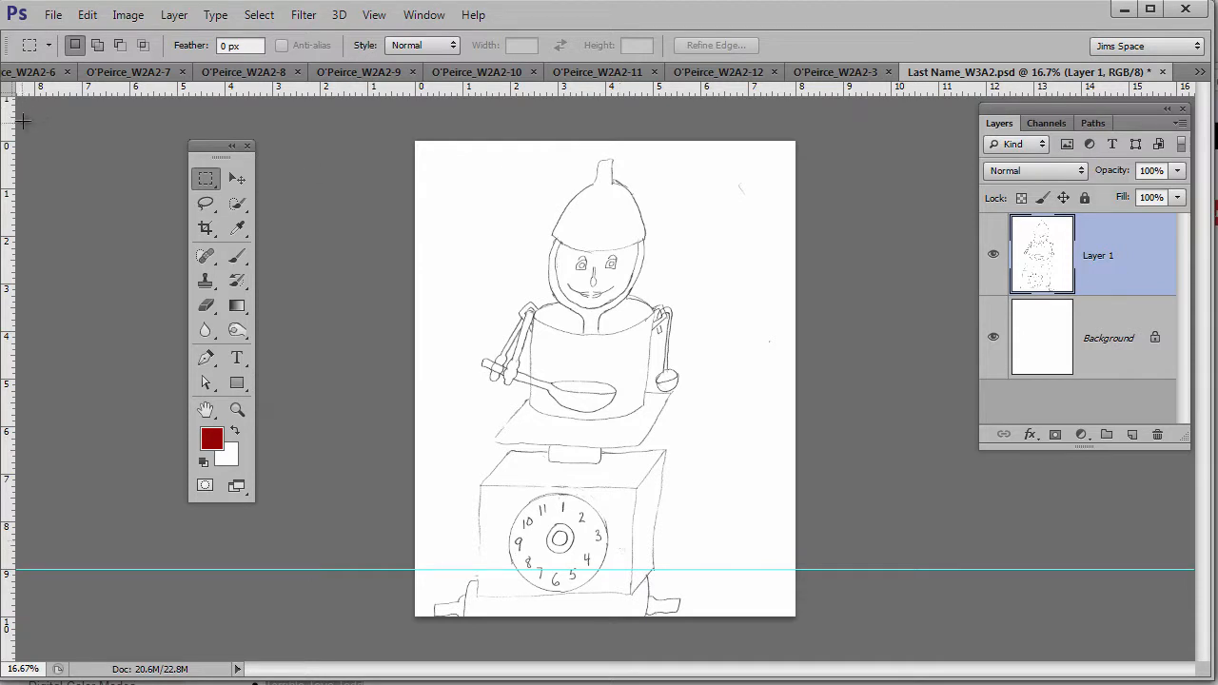
- Add a guide near the page top and reset the ruler's zero point onto it
drag(429, 89, 419, 188)
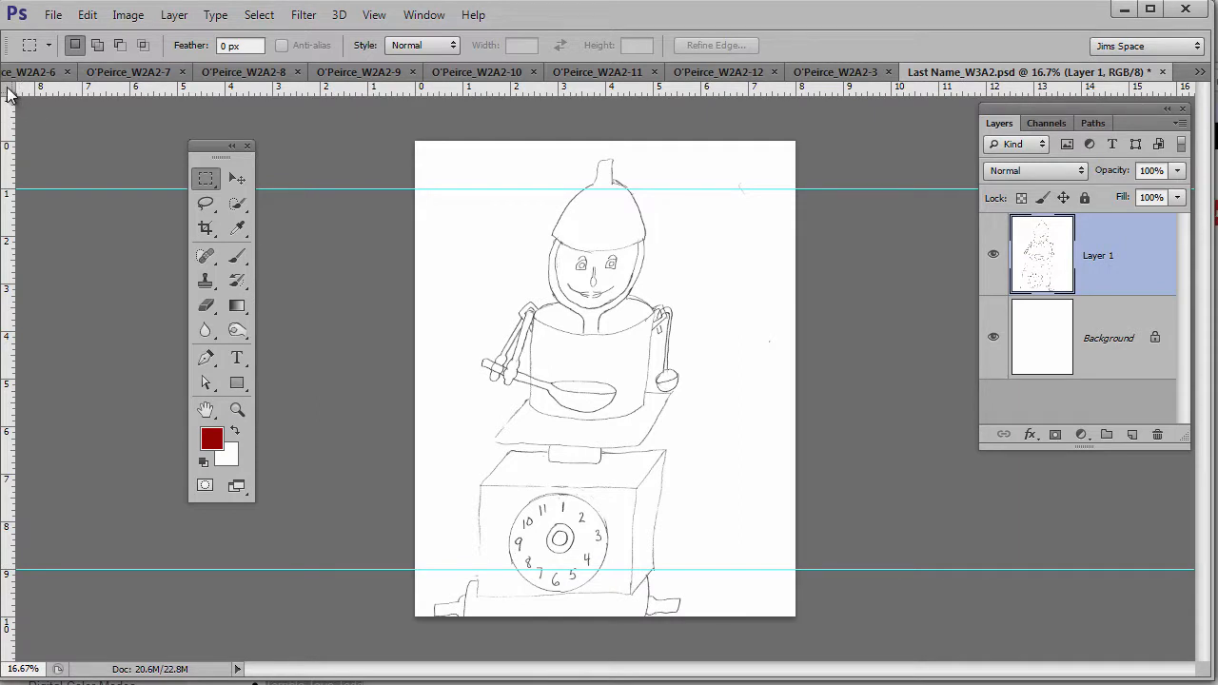
drag(7, 92, 413, 191)
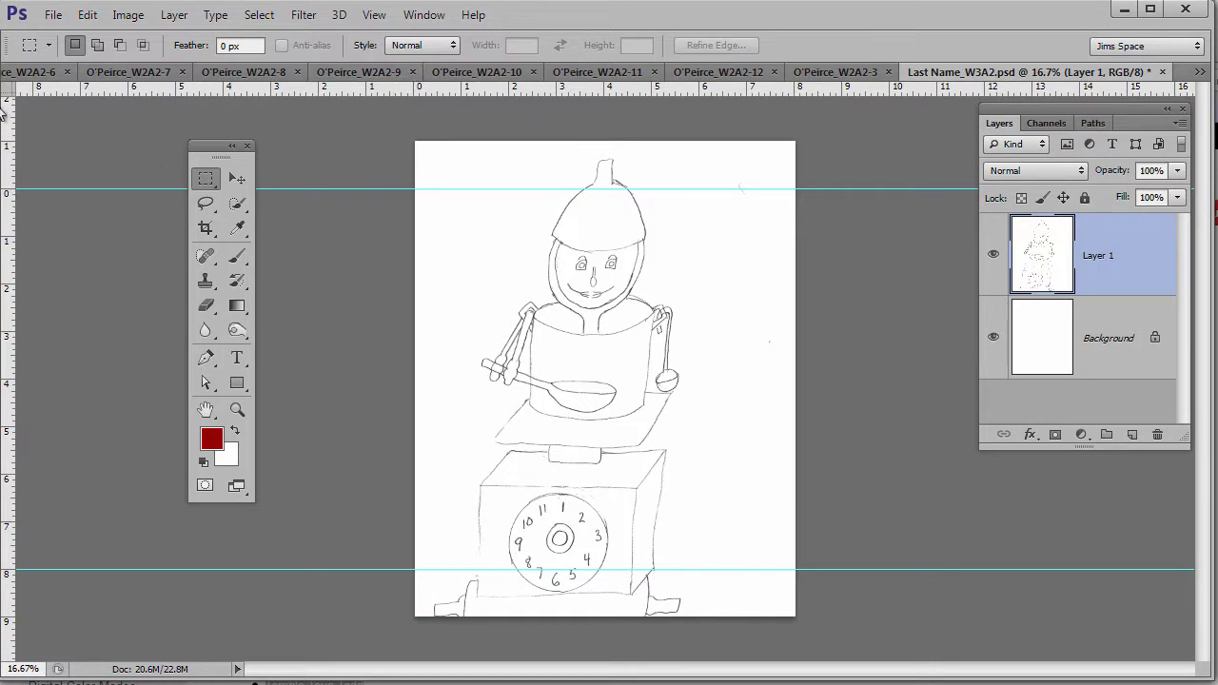
drag(9, 89, 590, 344)
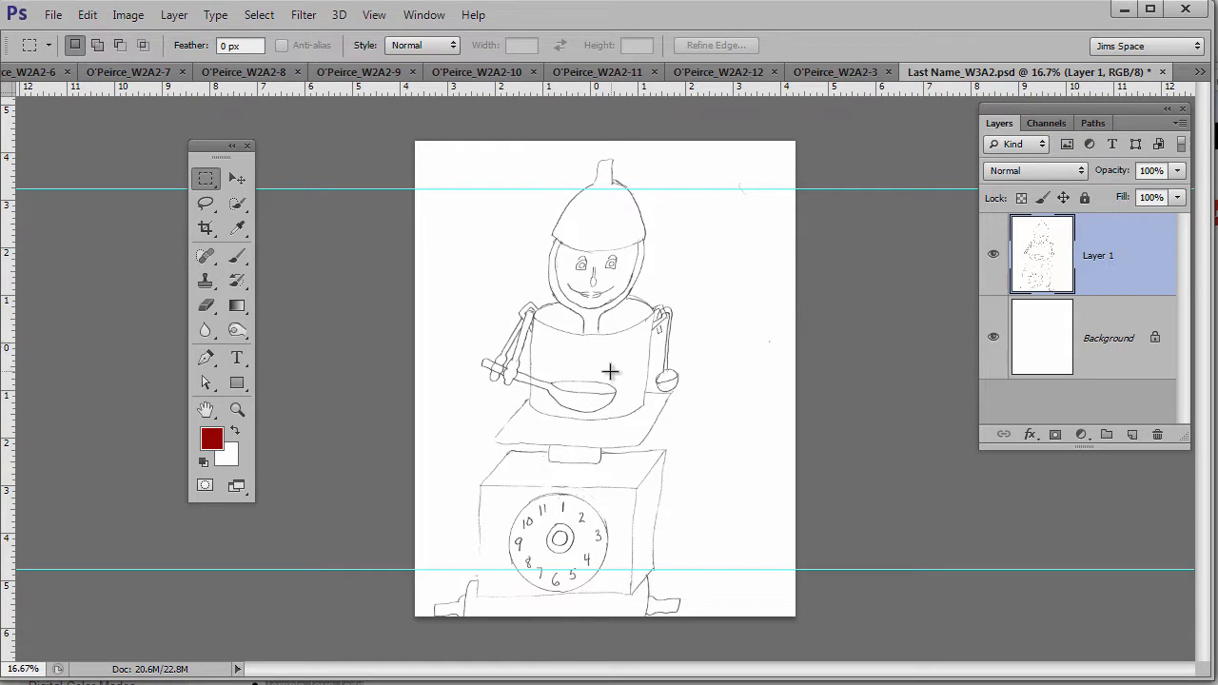
drag(9, 90, 366, 191)
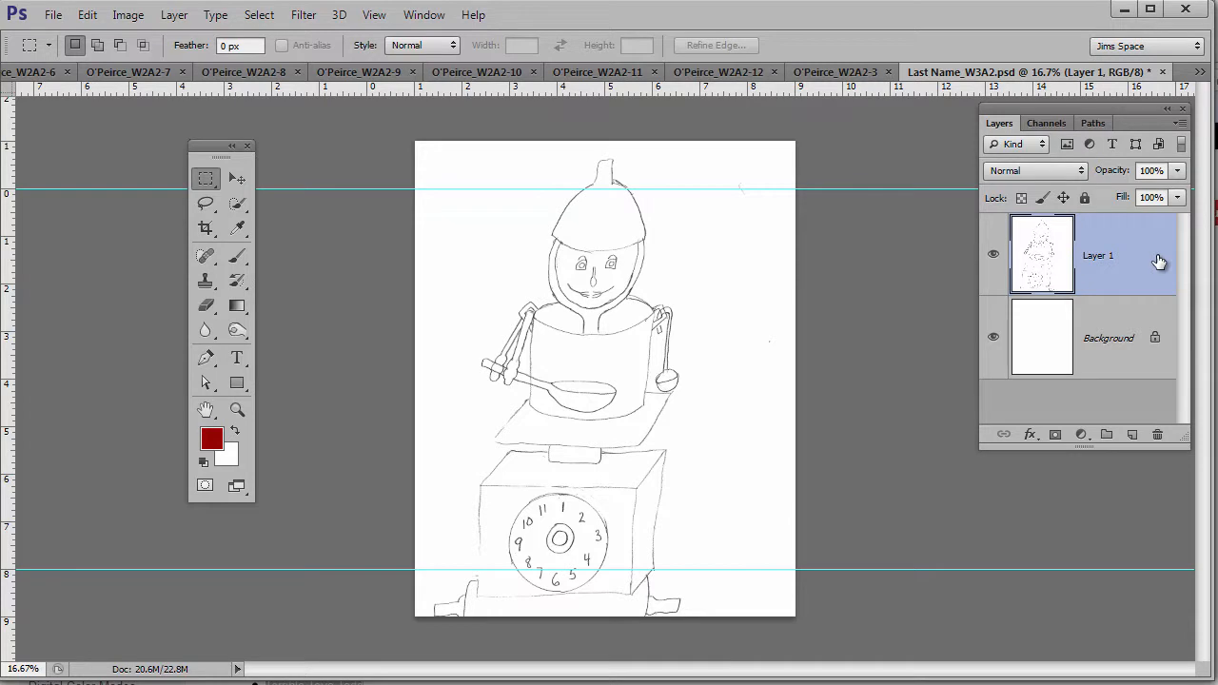
key(ctrl+t)
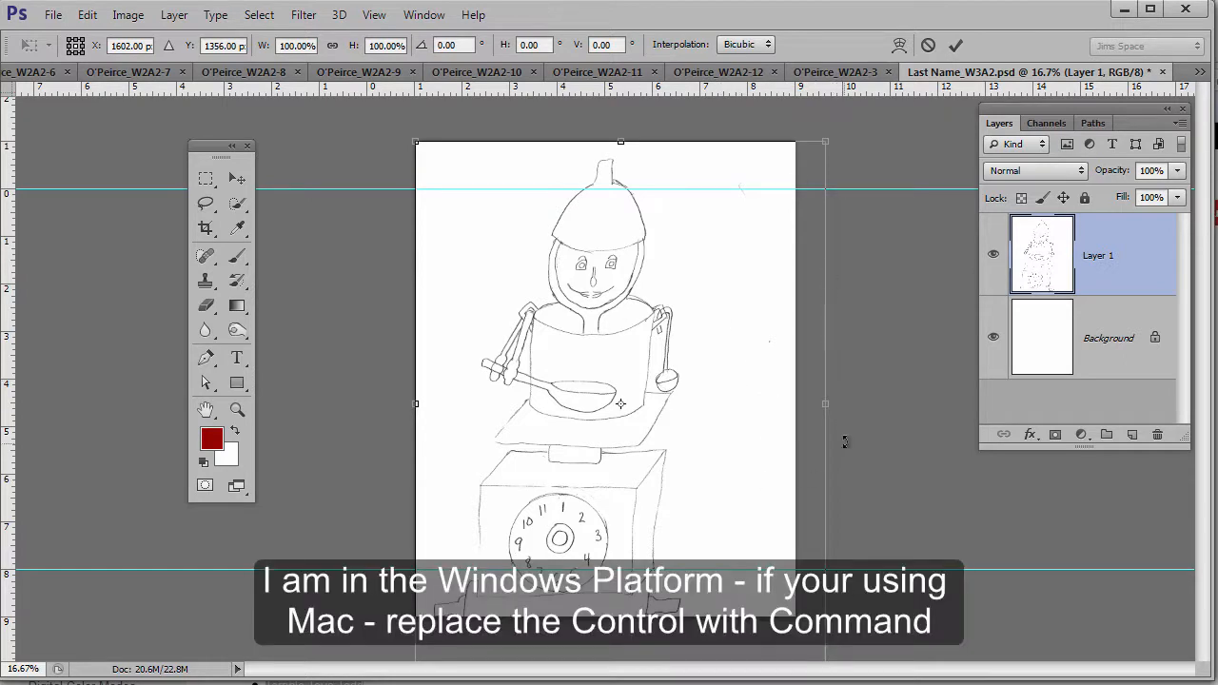
- Scale Layer 1 proportionally to 83.45% and shift it right and down between the guides
key(ctrl+0)
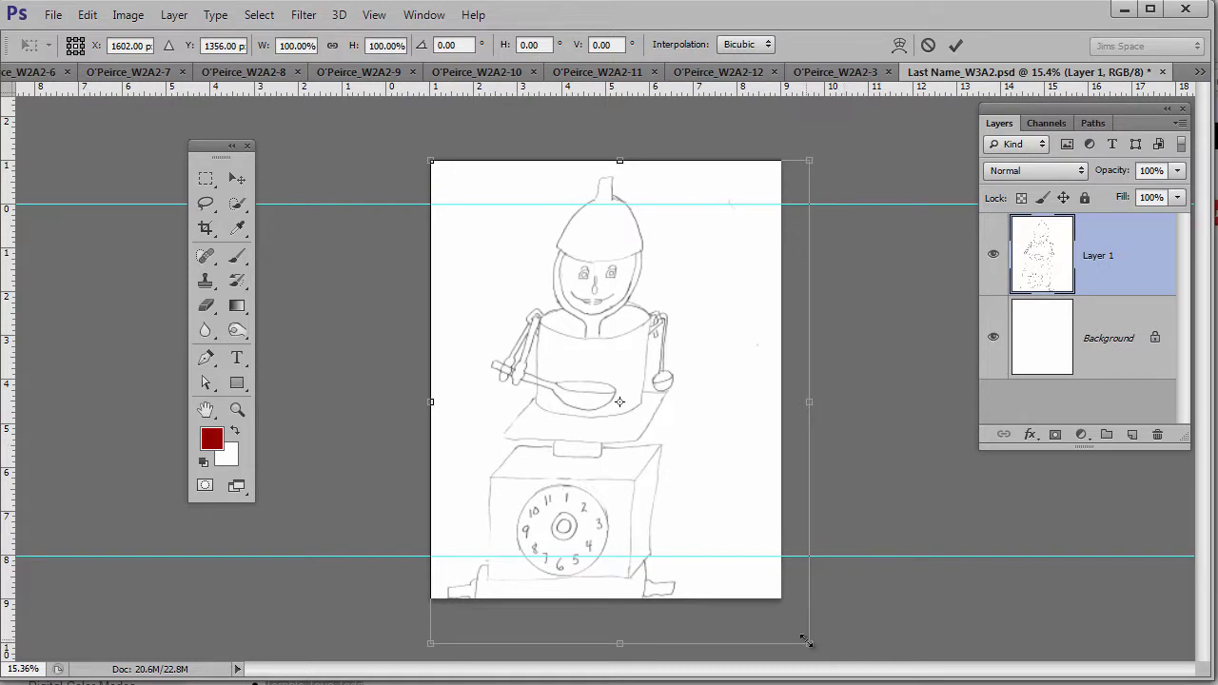
drag(807, 645, 746, 562)
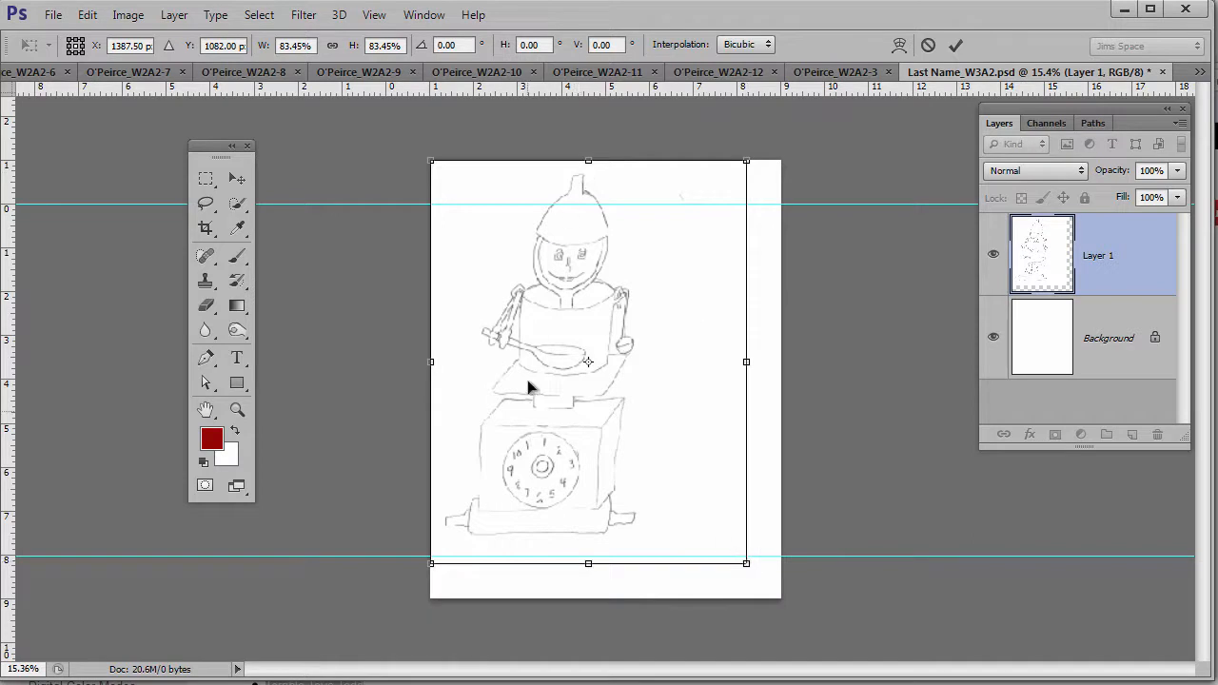
drag(552, 428, 601, 455)
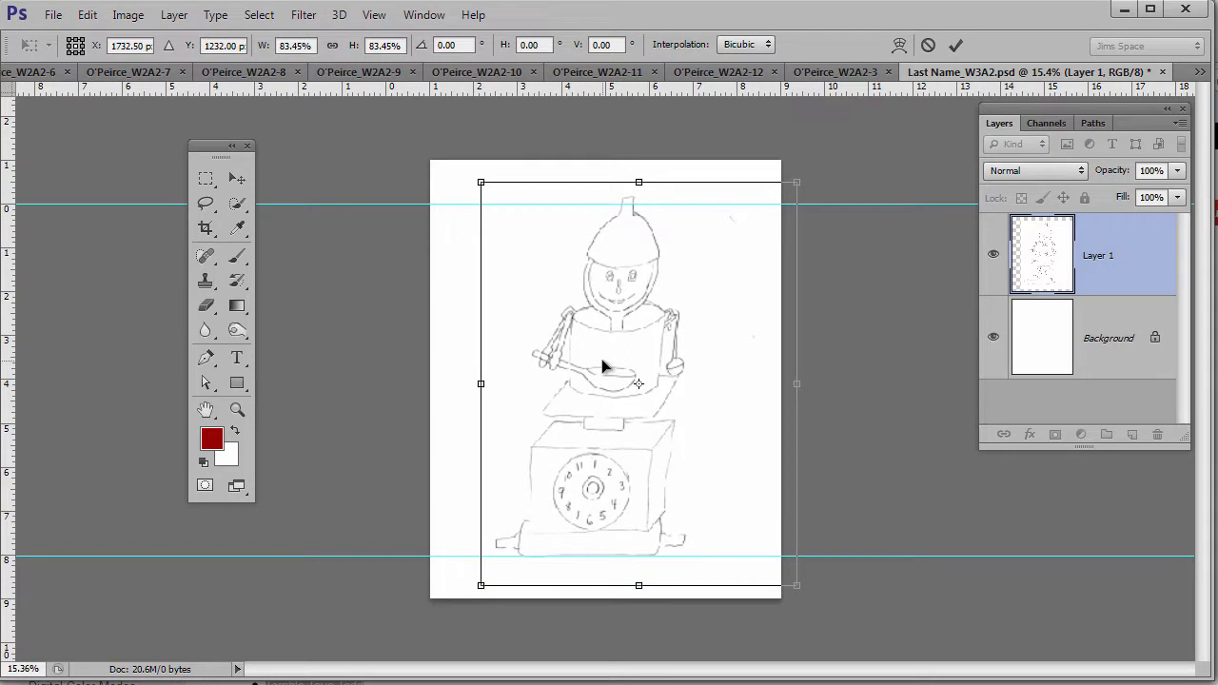
key(Return)
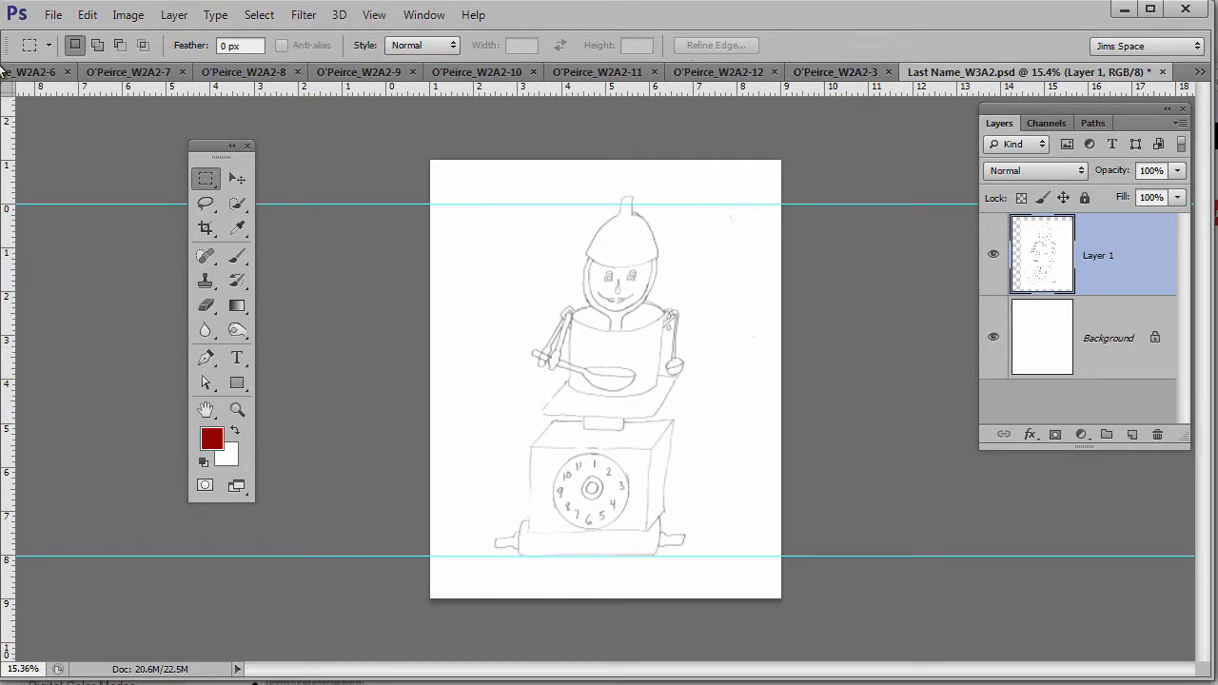
- Look through the utensil photos and check the tongs photo's dimensions and resolution
click(804, 74)
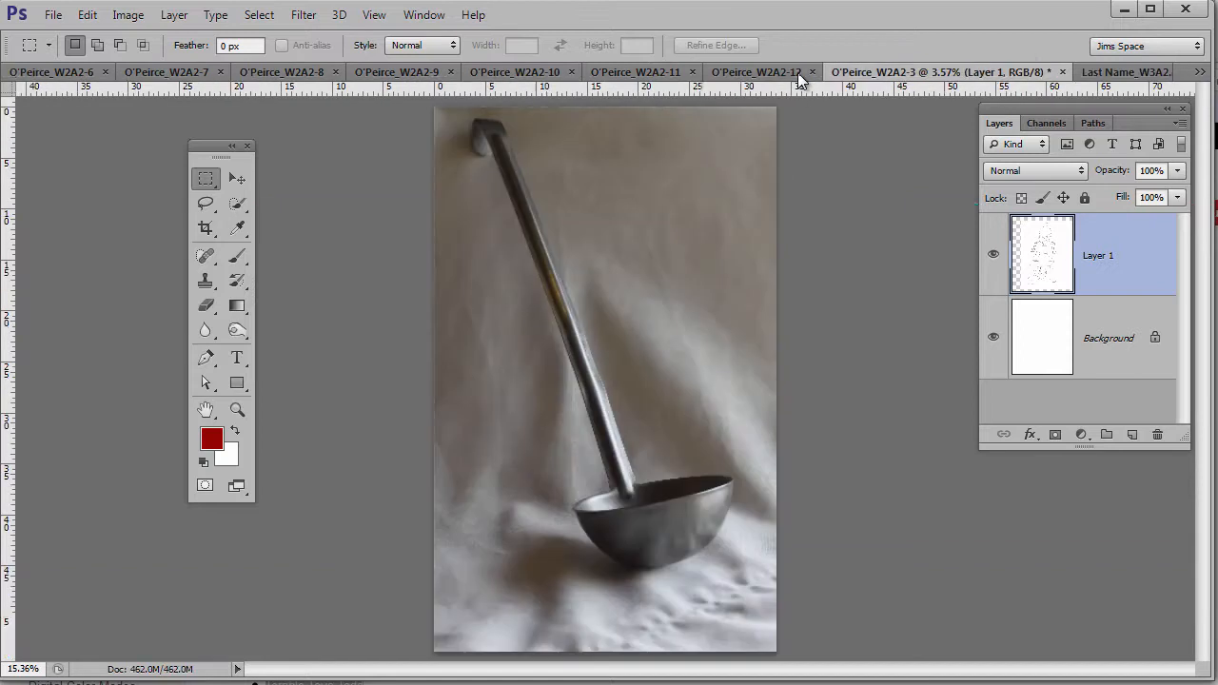
click(723, 74)
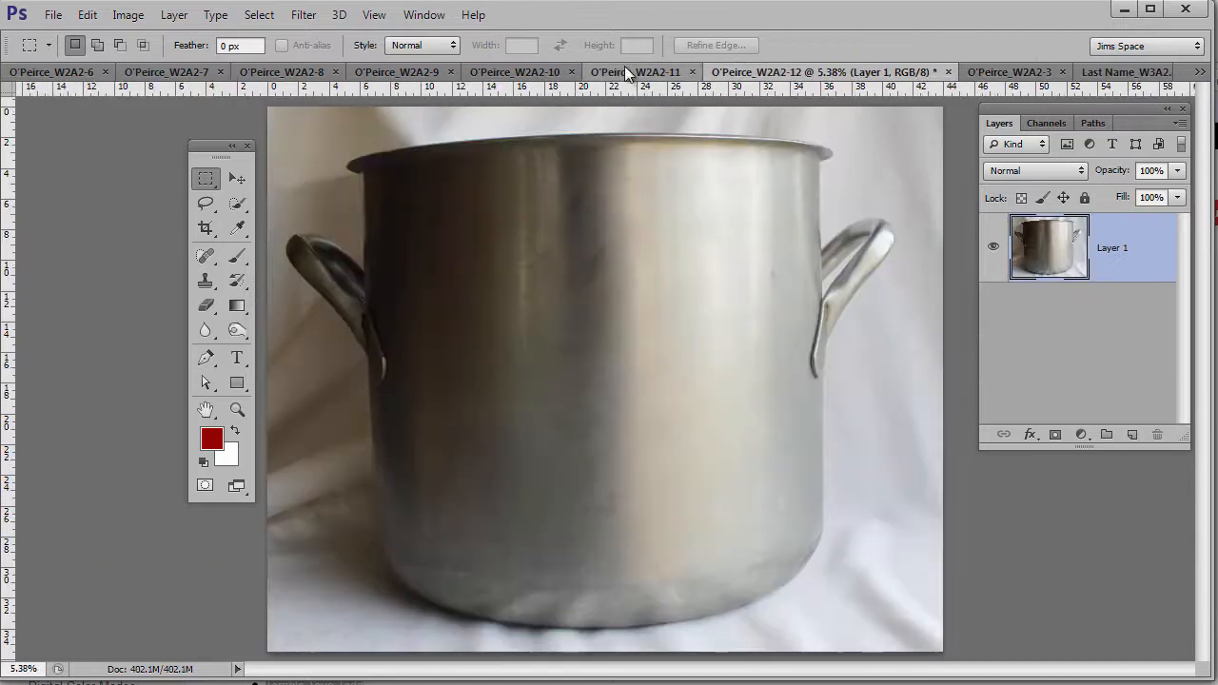
click(626, 73)
click(483, 74)
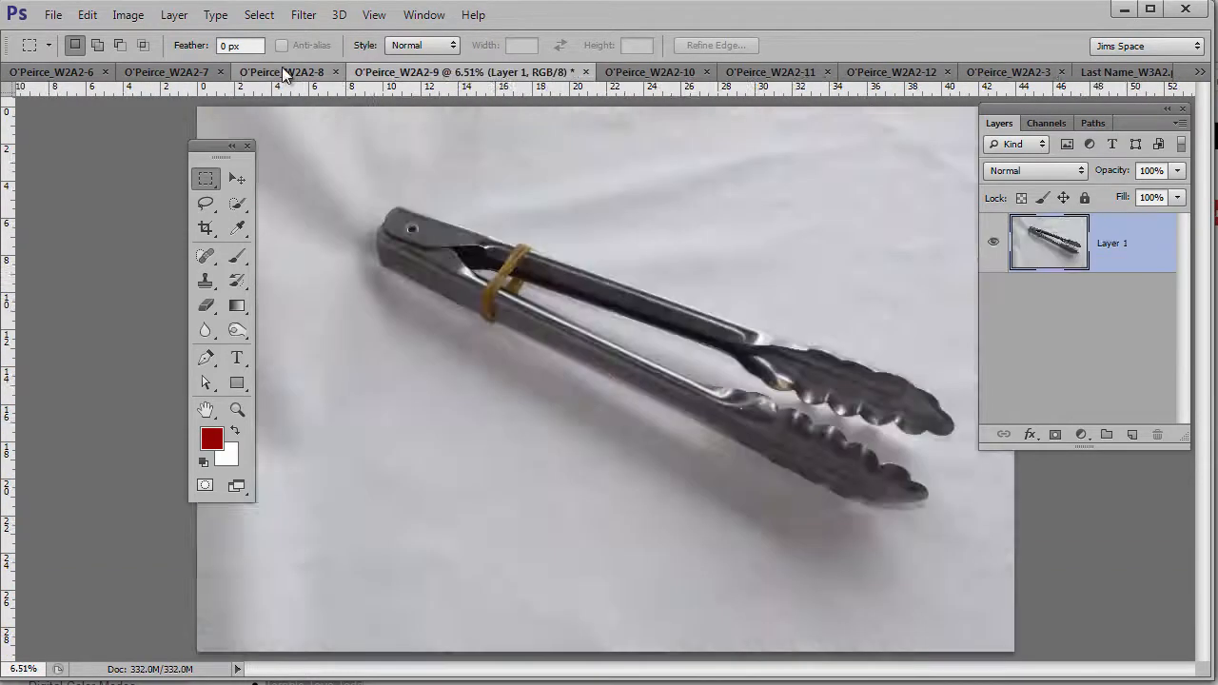
click(289, 73)
click(172, 74)
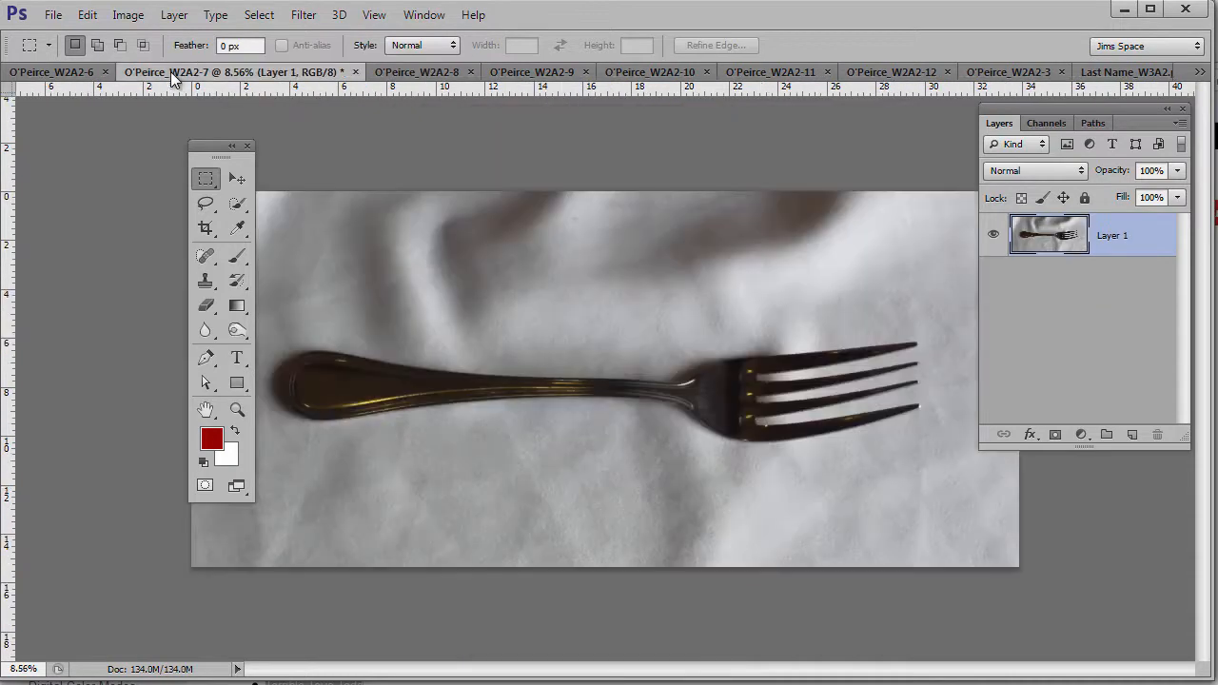
drag(175, 145, 68, 127)
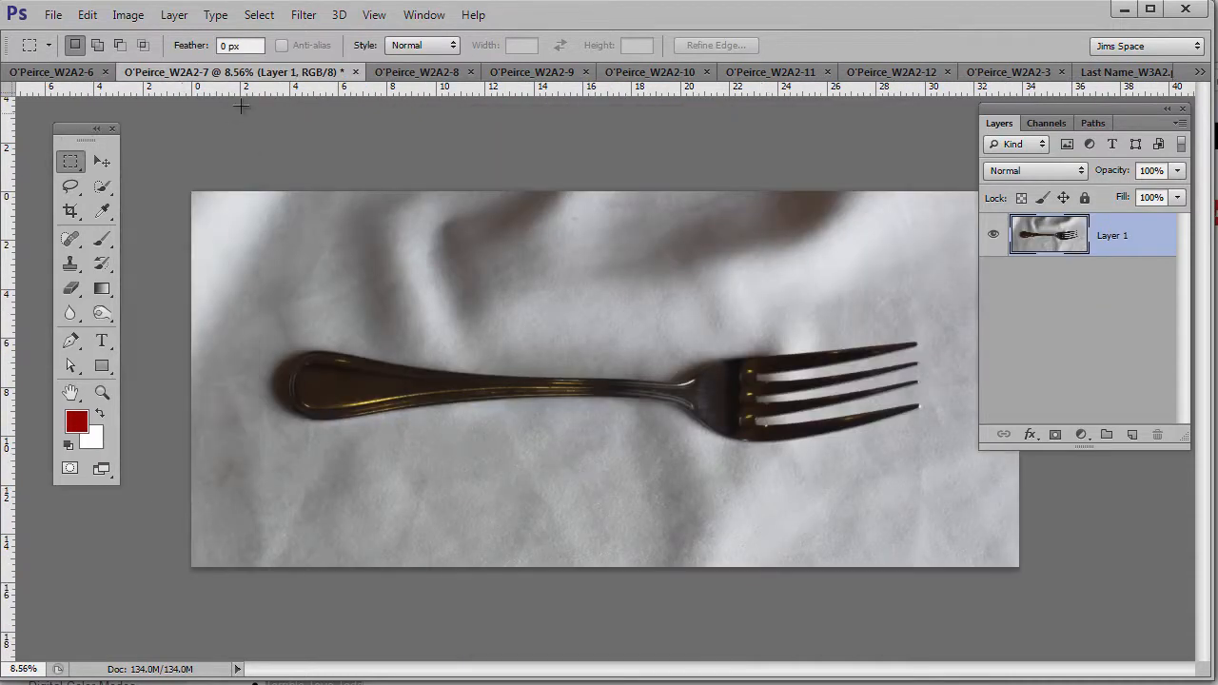
click(540, 74)
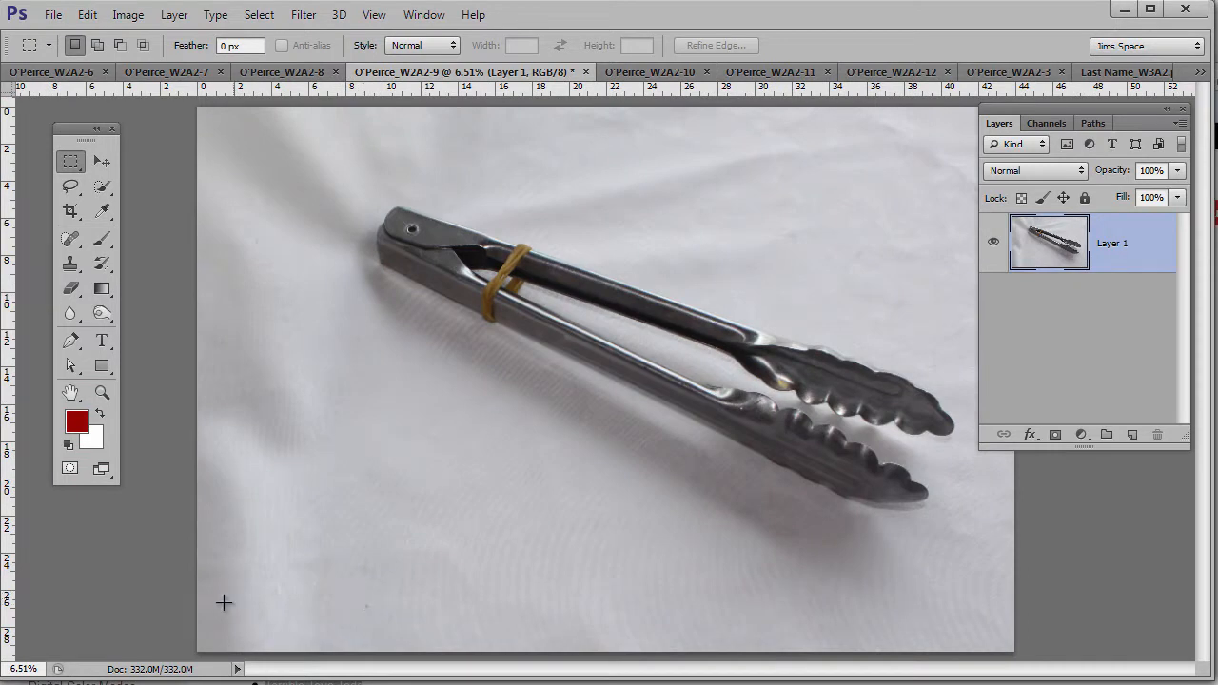
alt+click(139, 671)
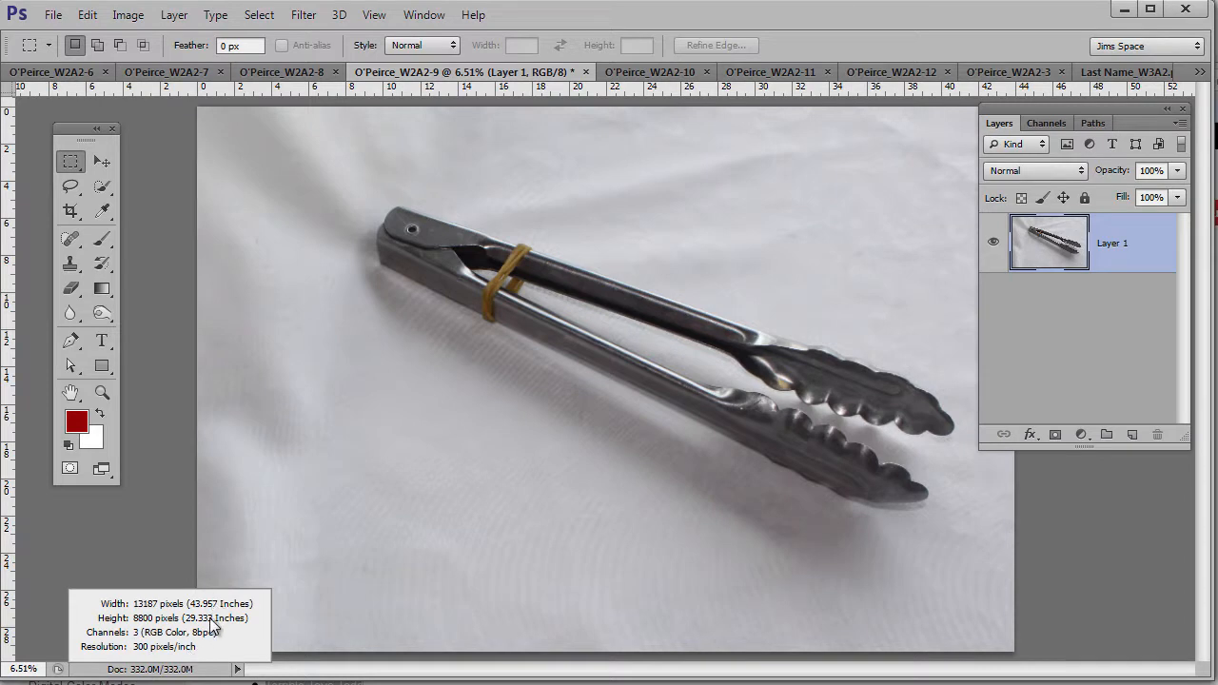
click(374, 584)
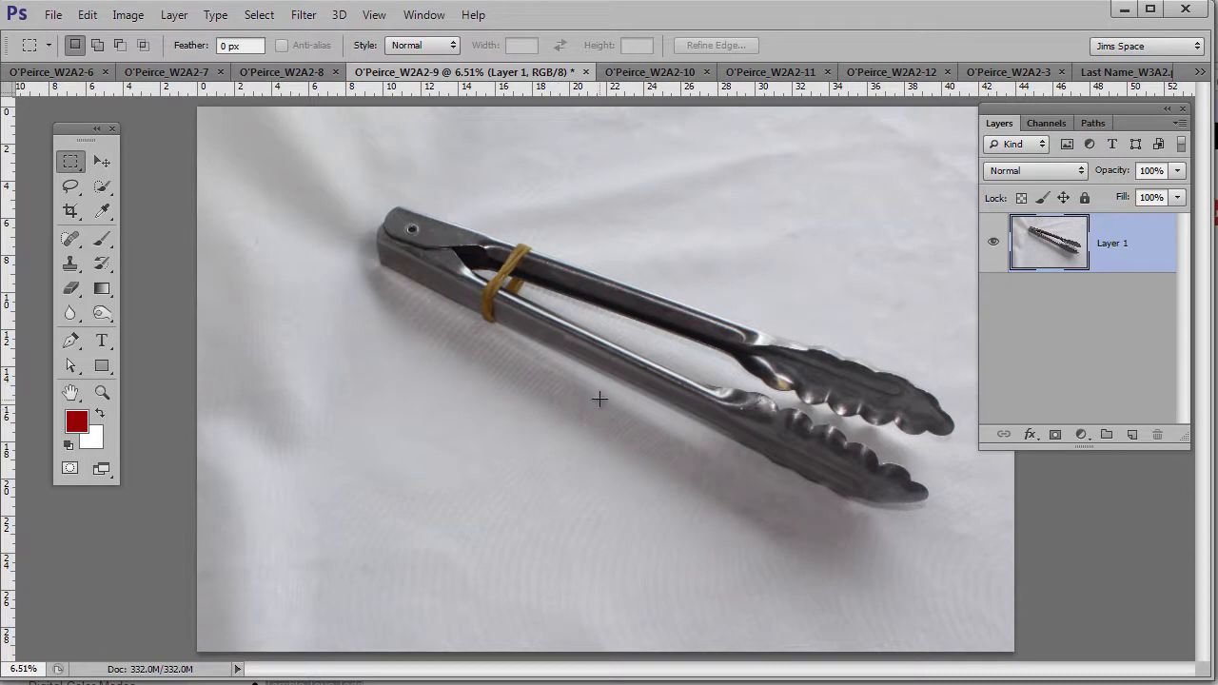
- Copy the entire tongs photo, close it without saving, and return to Last Name_W3A2.psd
key(ctrl+a)
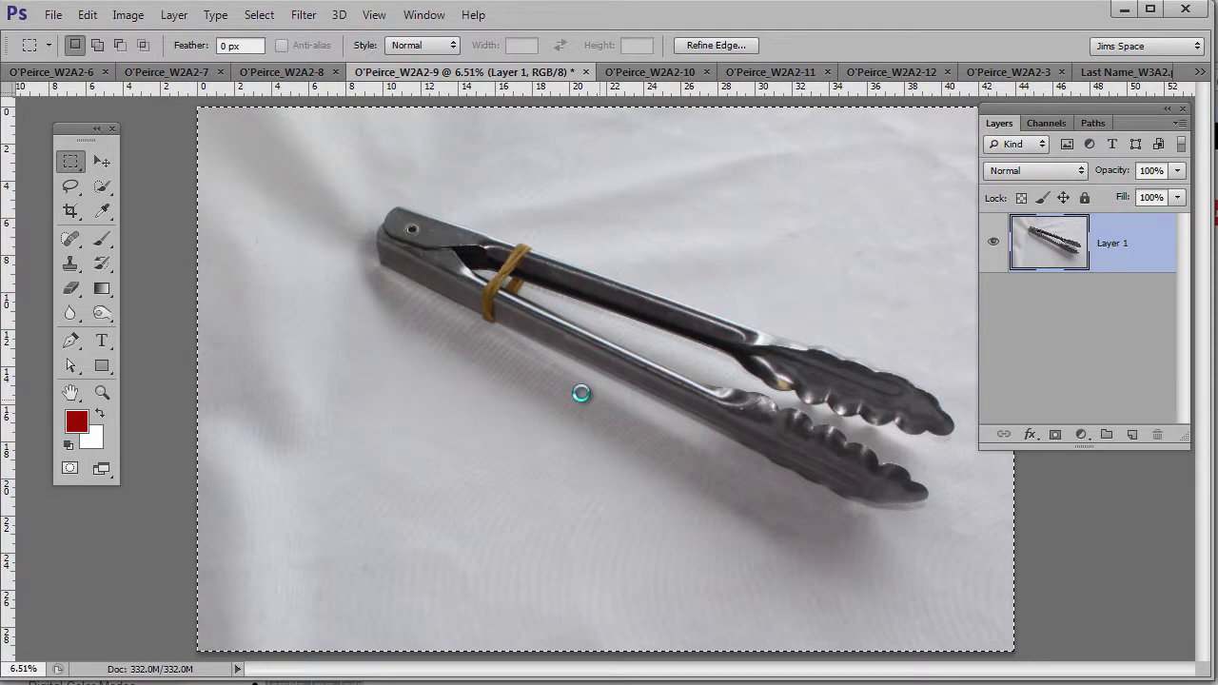
key(ctrl+w)
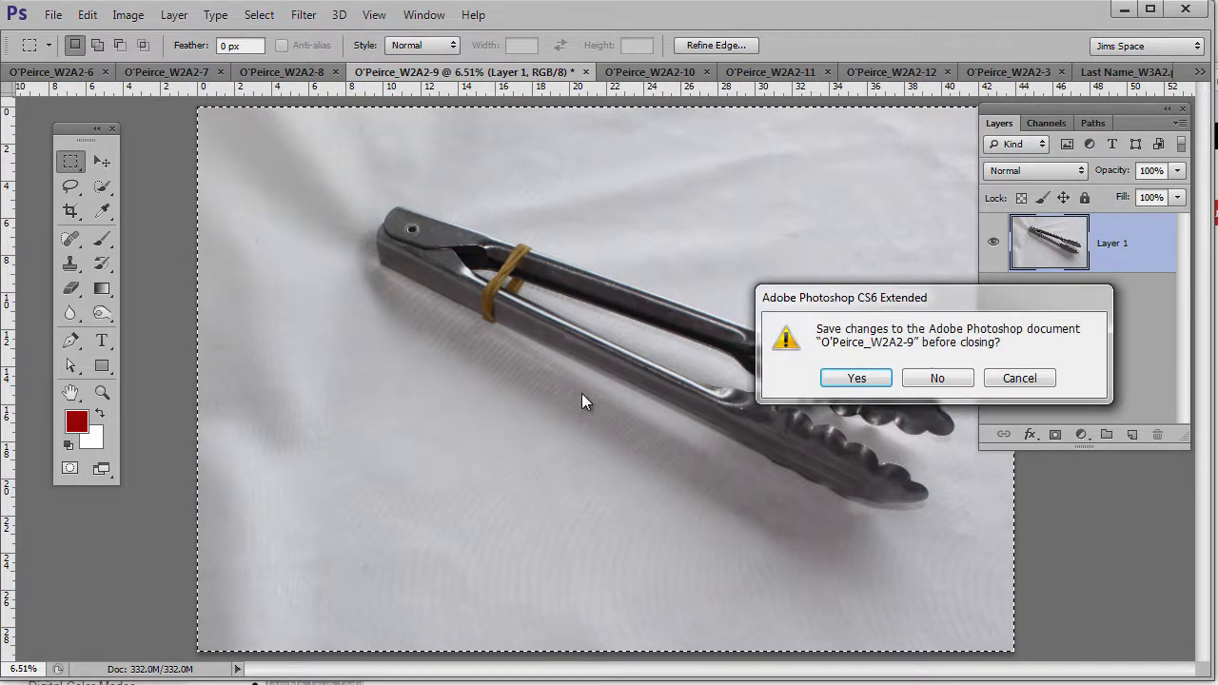
click(939, 379)
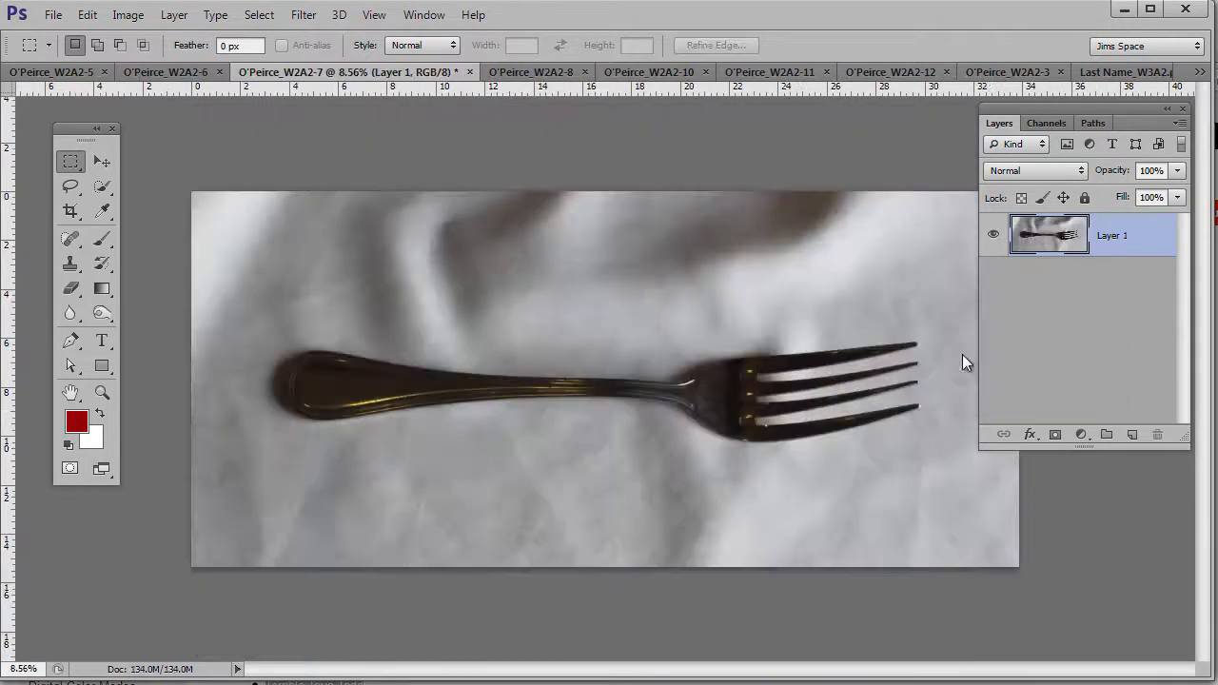
click(1119, 73)
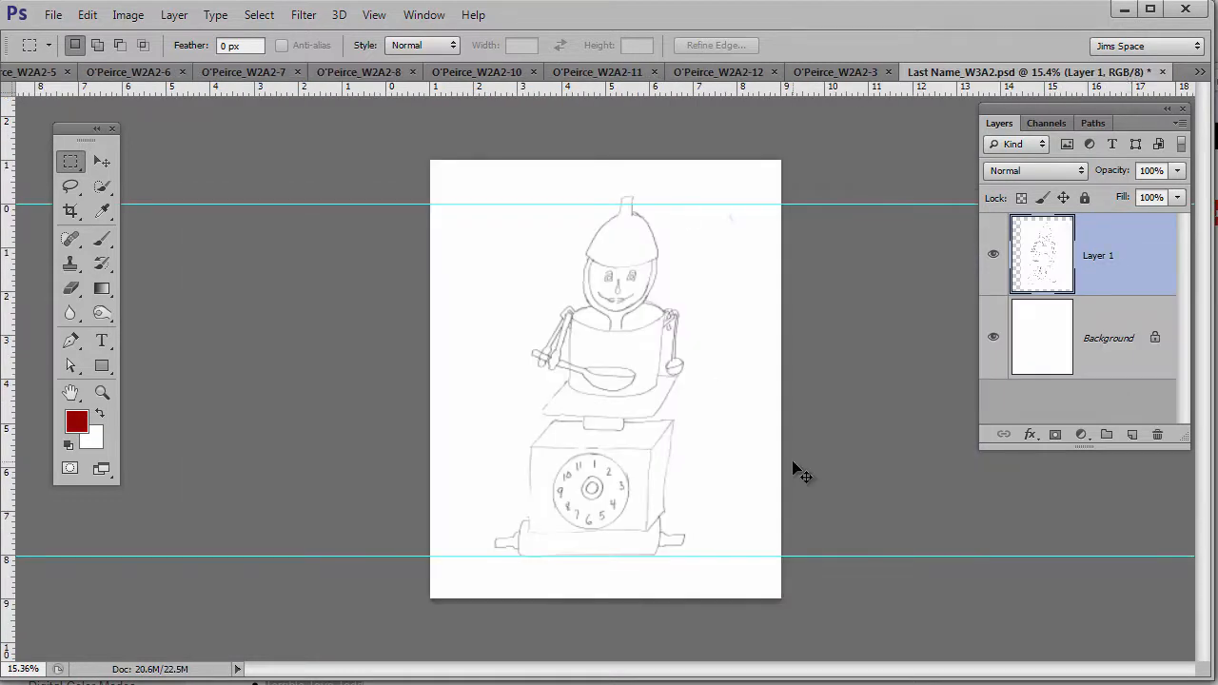
- Paste the tongs photo as Layer 2 and scale it down to 18.35%
drag(800, 473, 793, 469)
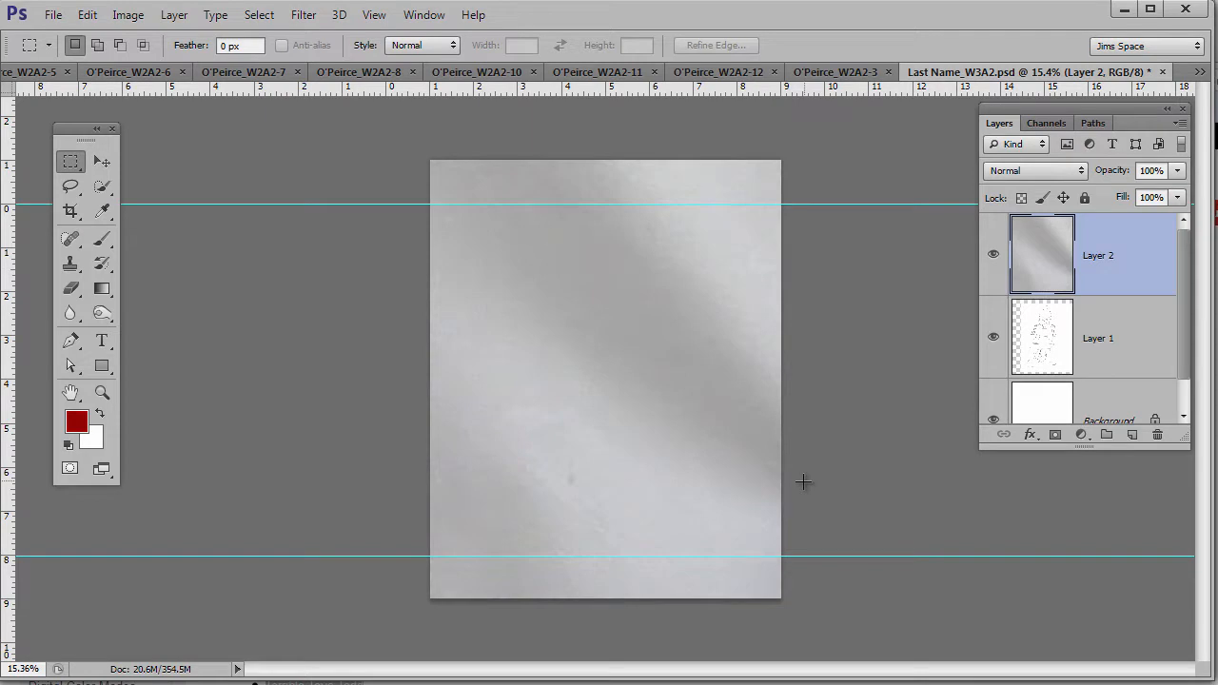
key(ctrl+t)
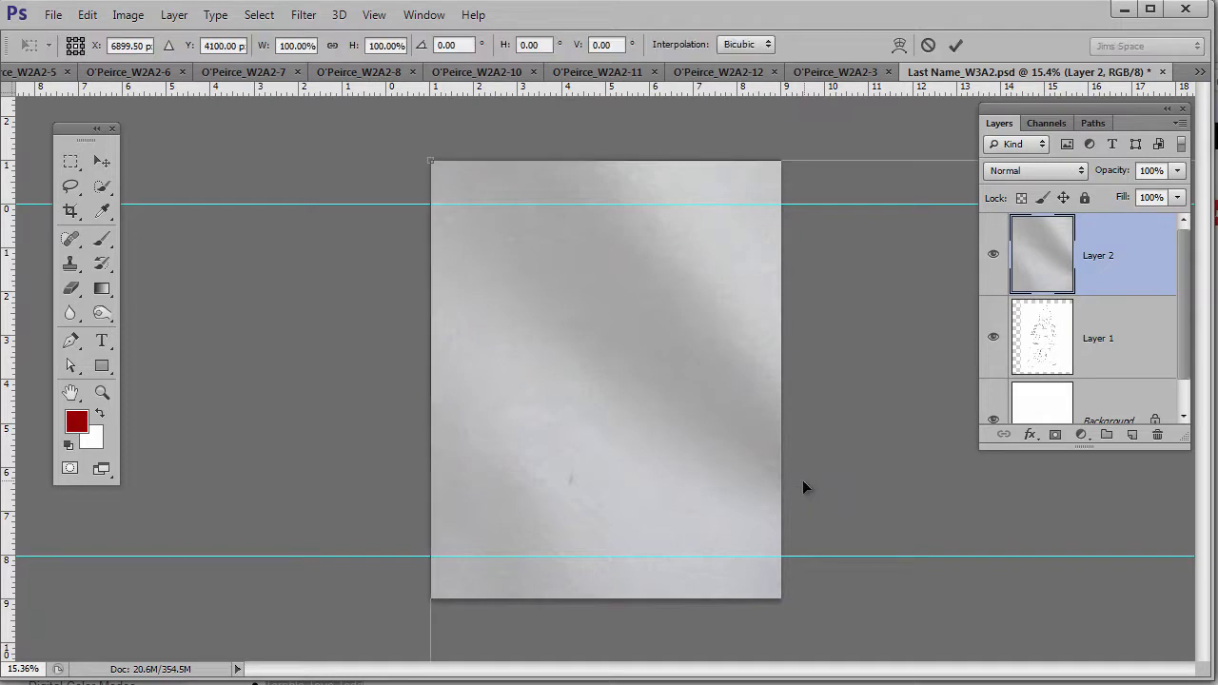
key(ctrl+0)
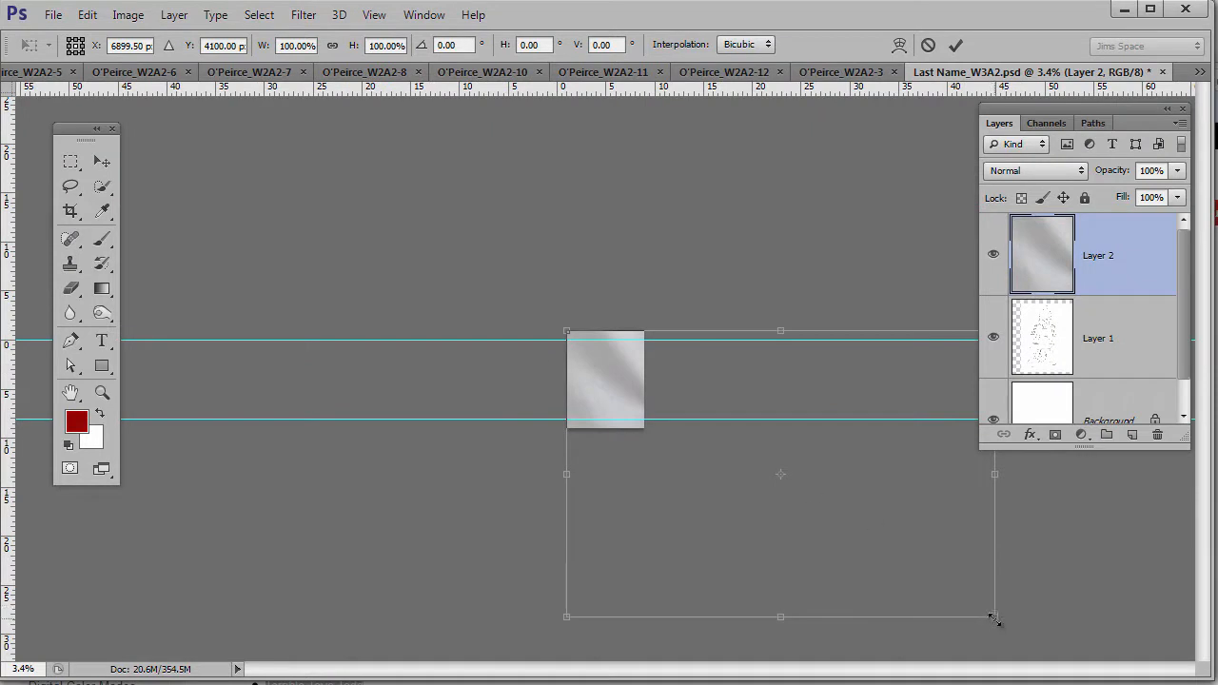
drag(995, 619, 640, 388)
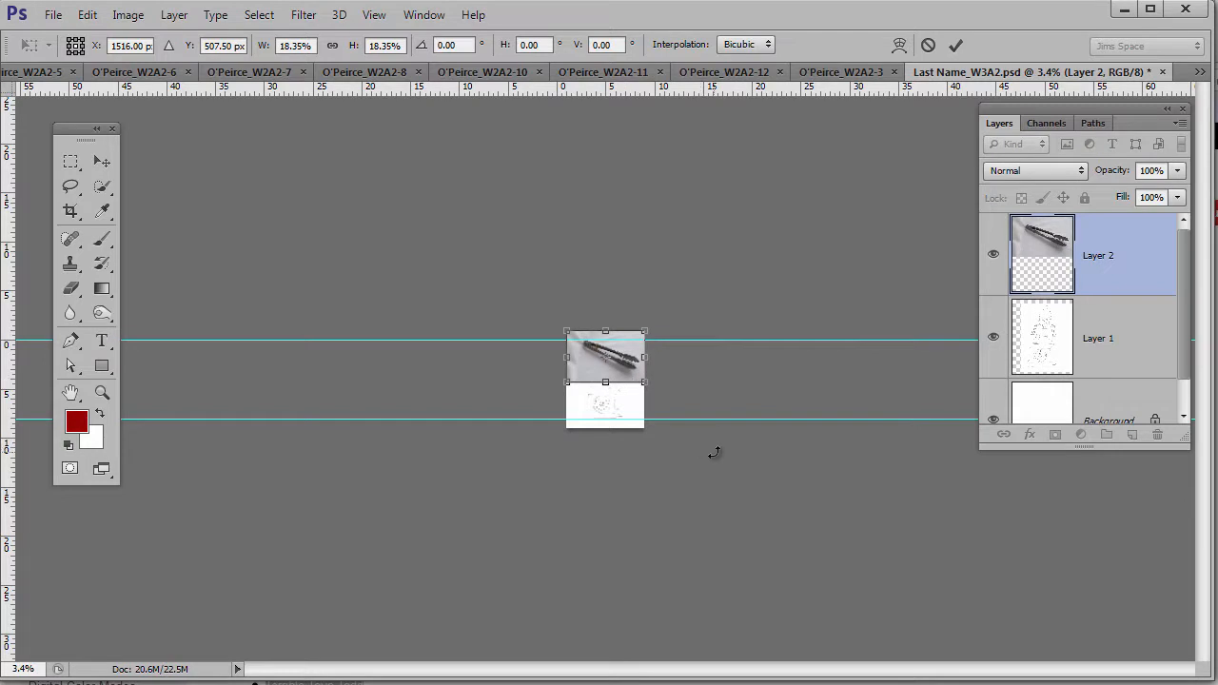
key(Return)
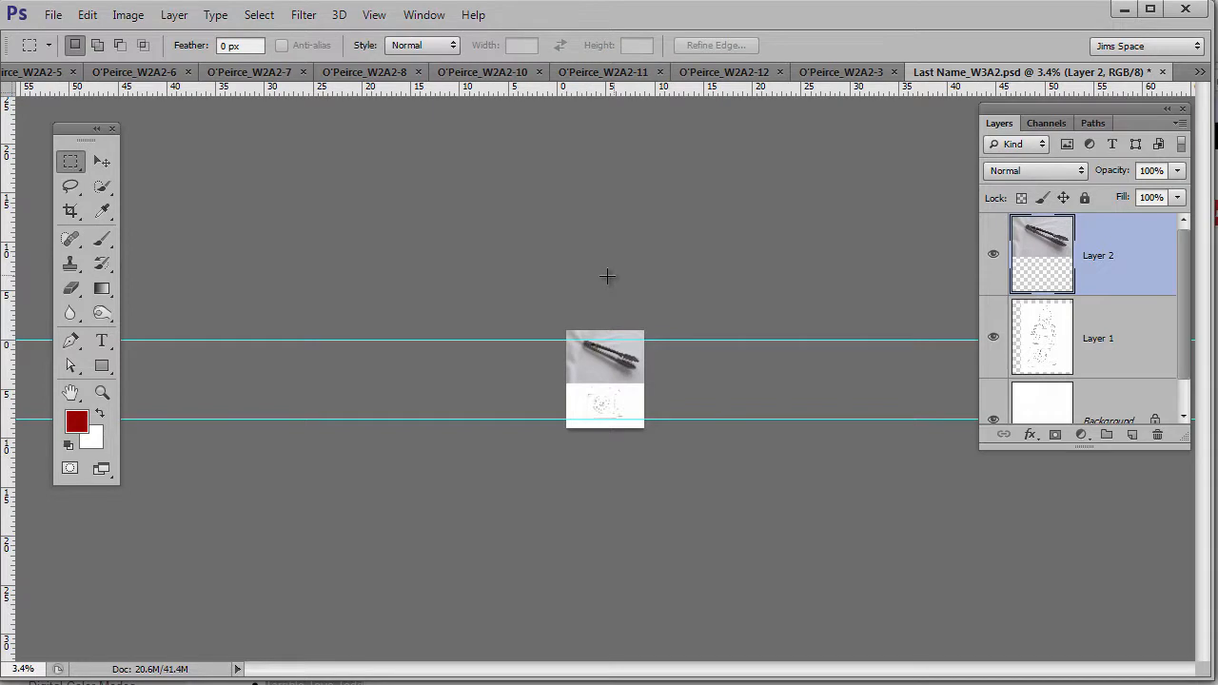
- Zoom in on the sketch, then select the whole ladle photo and close it
ctrl+click(608, 358)
ctrl+click(607, 358)
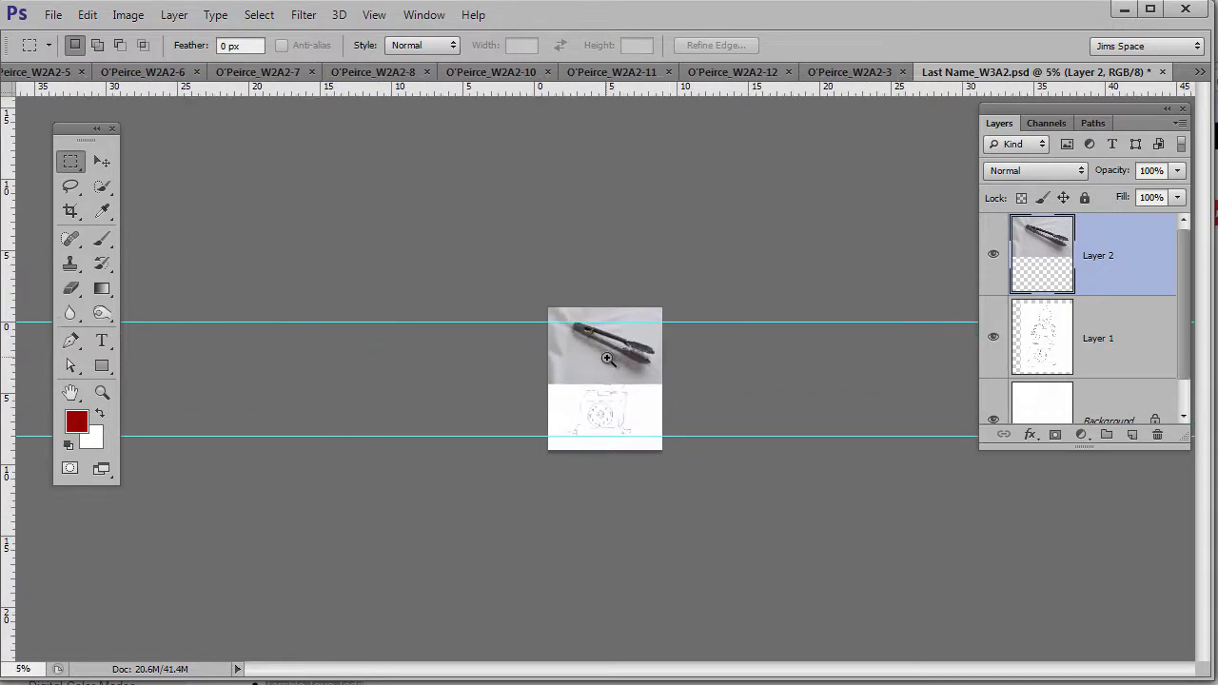
ctrl+click(607, 359)
ctrl+click(607, 358)
ctrl+click(607, 359)
ctrl+click(607, 359)
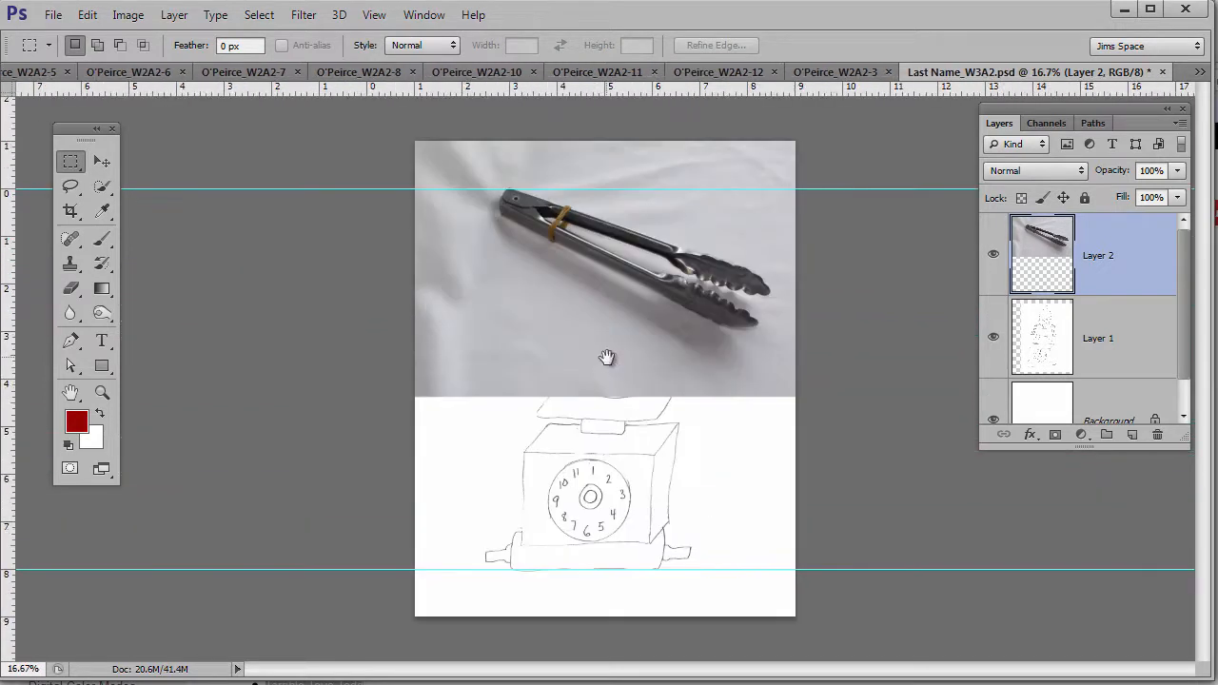
click(814, 74)
key(ctrl+a)
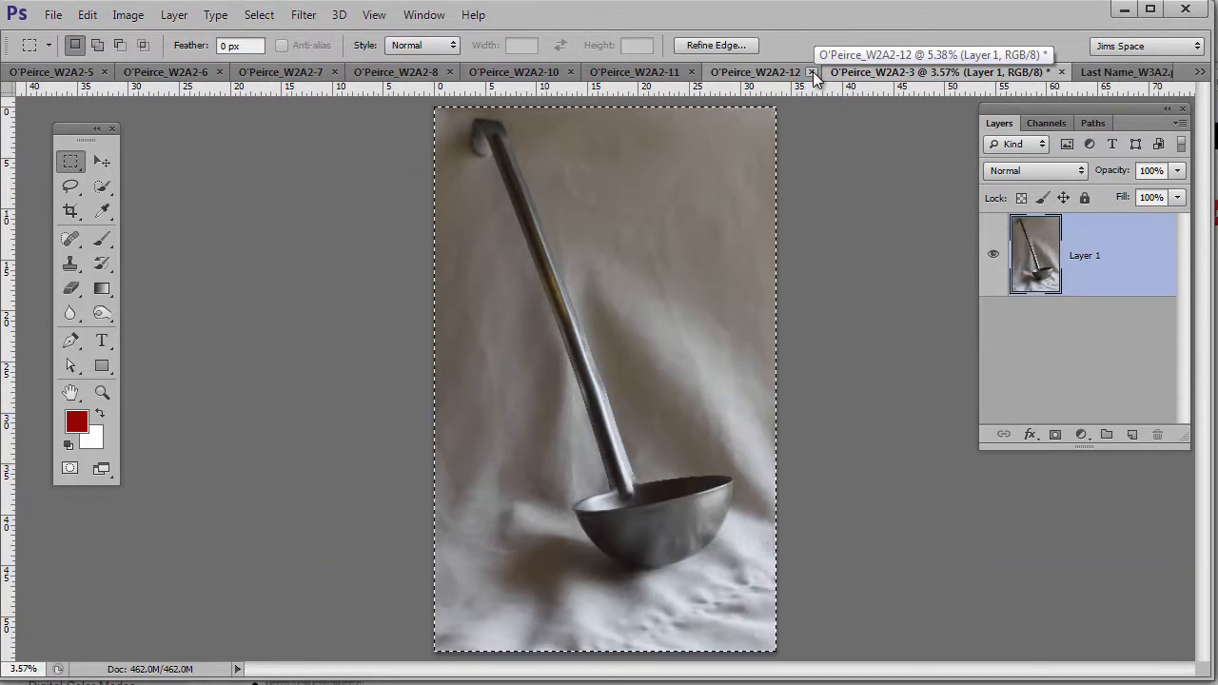
key(ctrl+w)
- Discard ladle-file changes, paste the ladle as Layer 3, and scale it to 19.35%
click(938, 378)
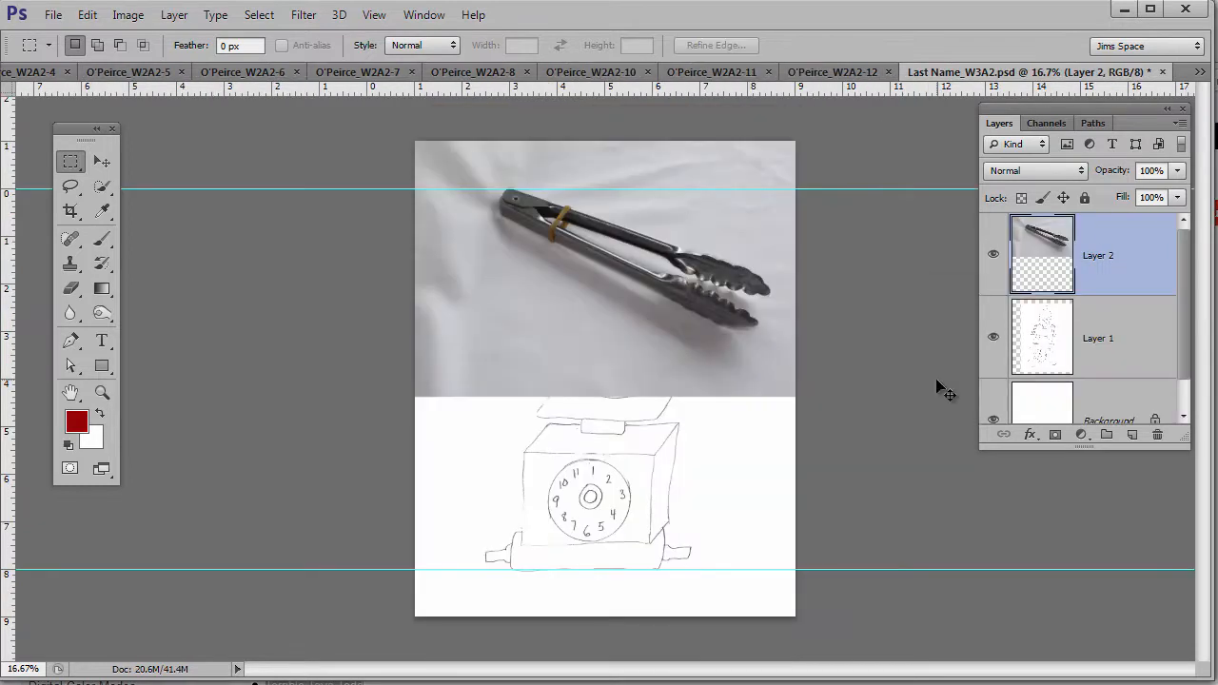
key(ctrl+v)
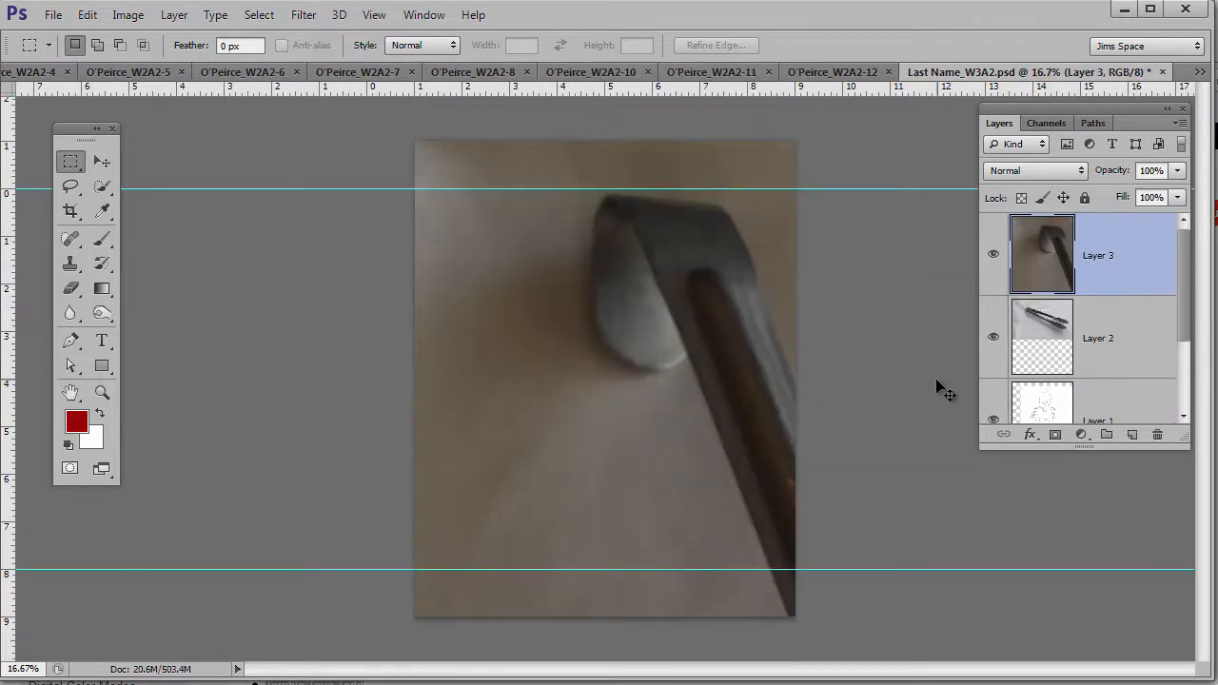
key(ctrl+t)
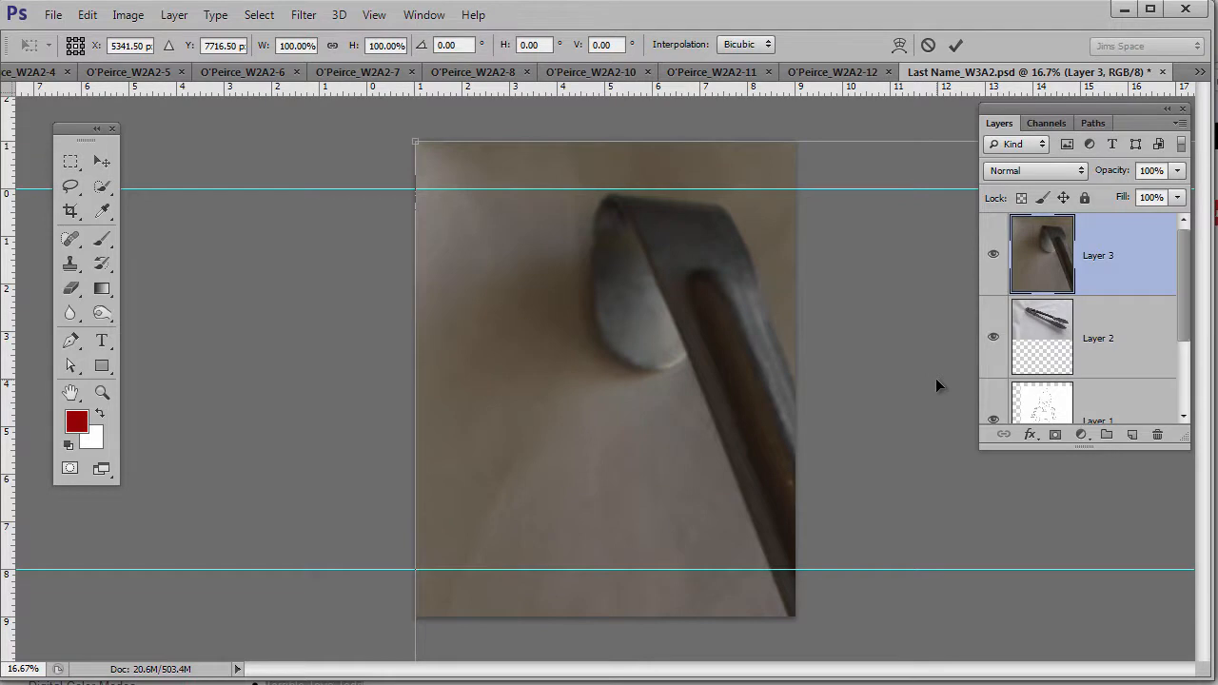
key(ctrl+0)
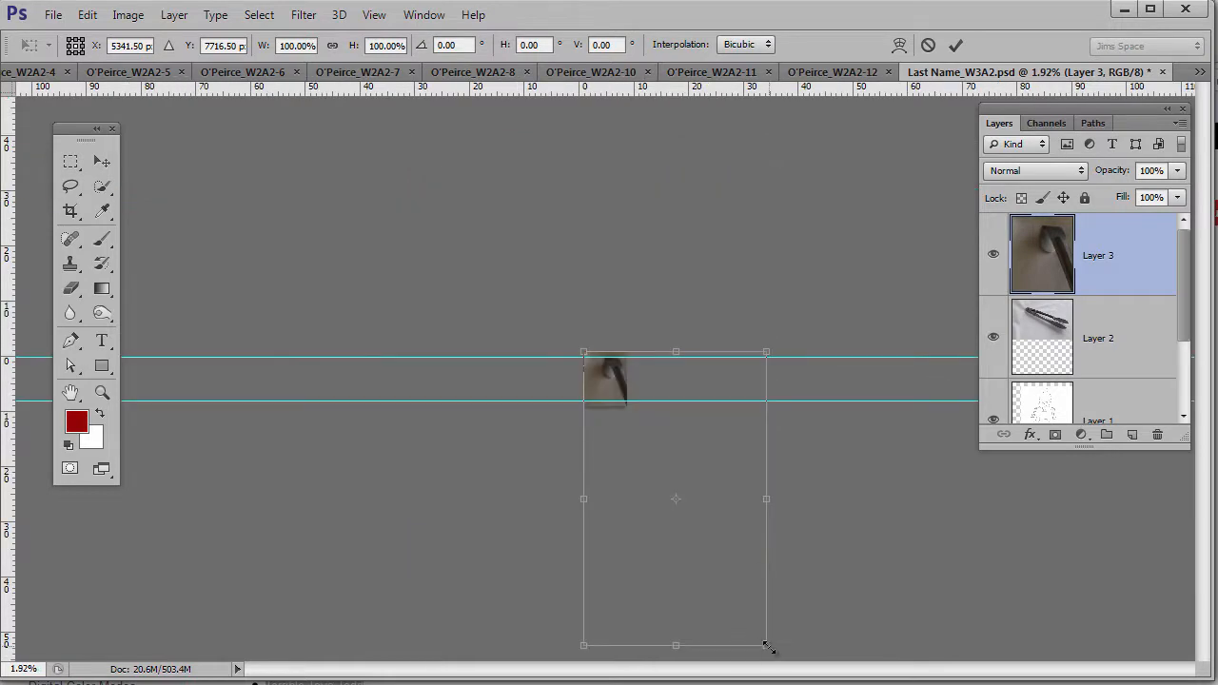
drag(768, 647, 634, 403)
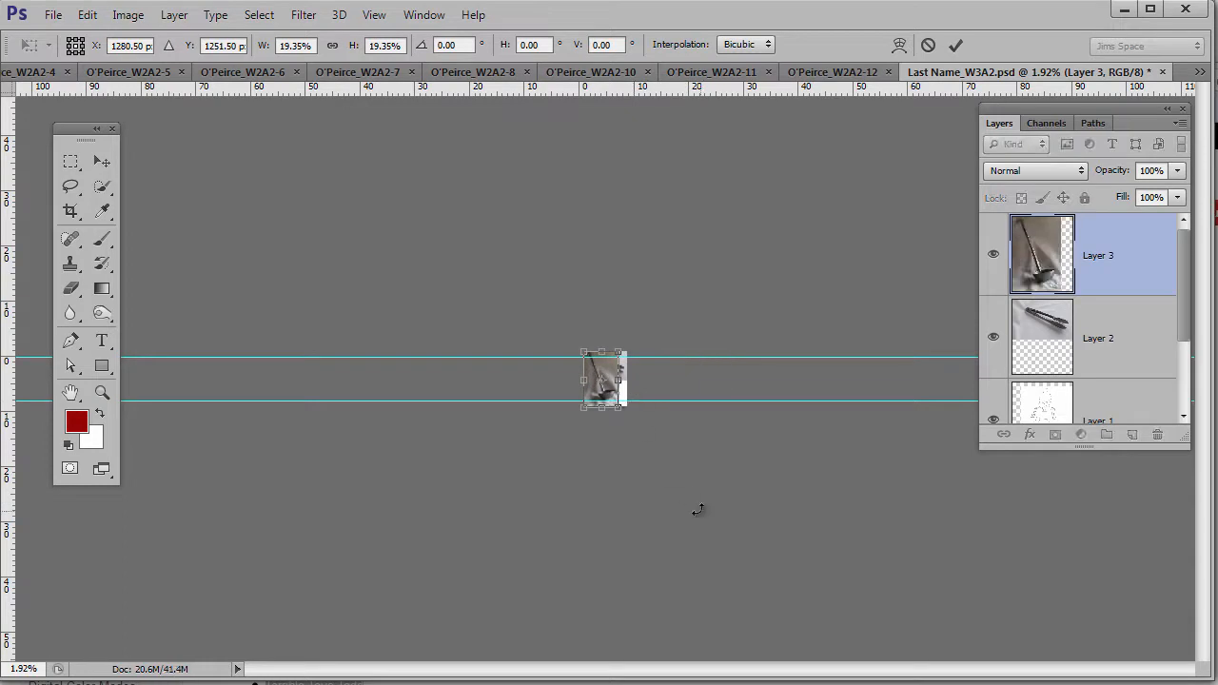
key(m)
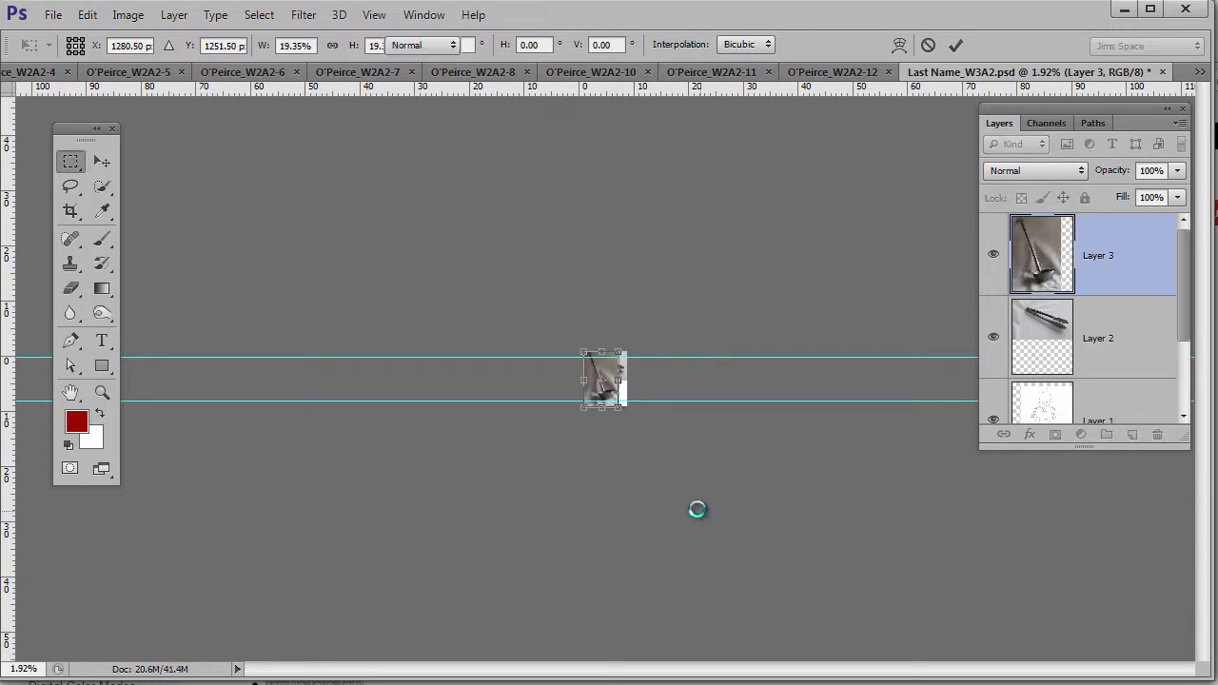
- Copy the pot photo, close it unsaved, and scale the pasted Layer 4 to 19.16%
click(844, 73)
key(ctrl+a)
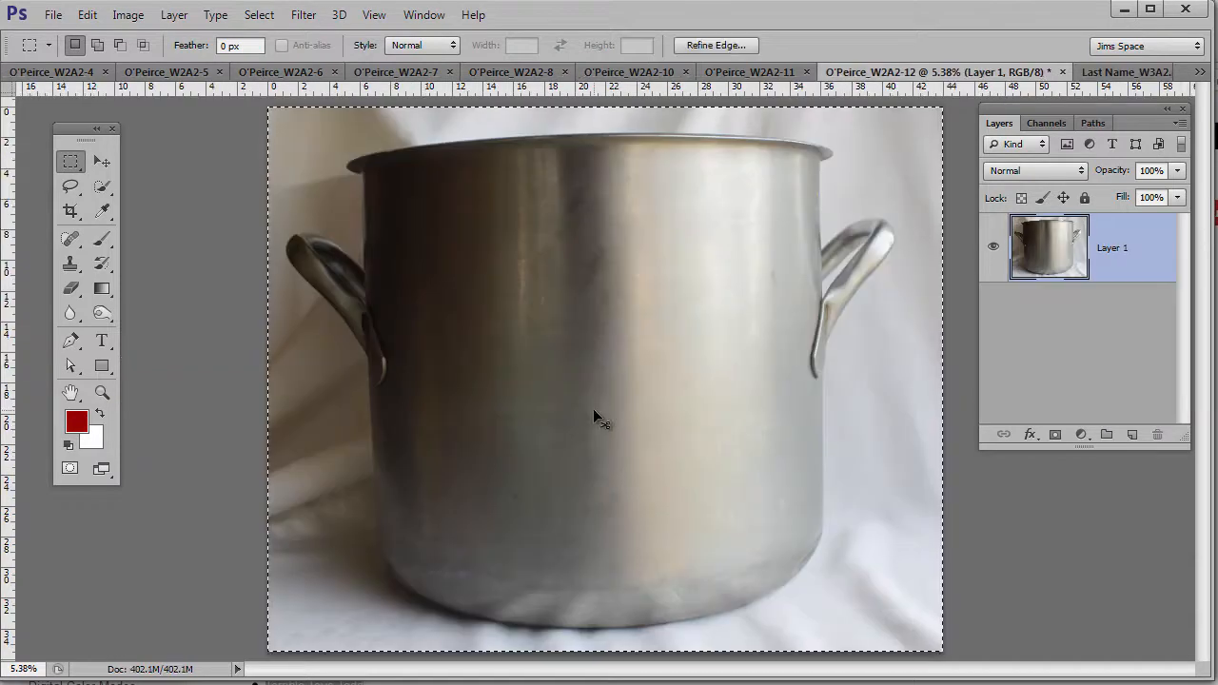
key(ctrl+w)
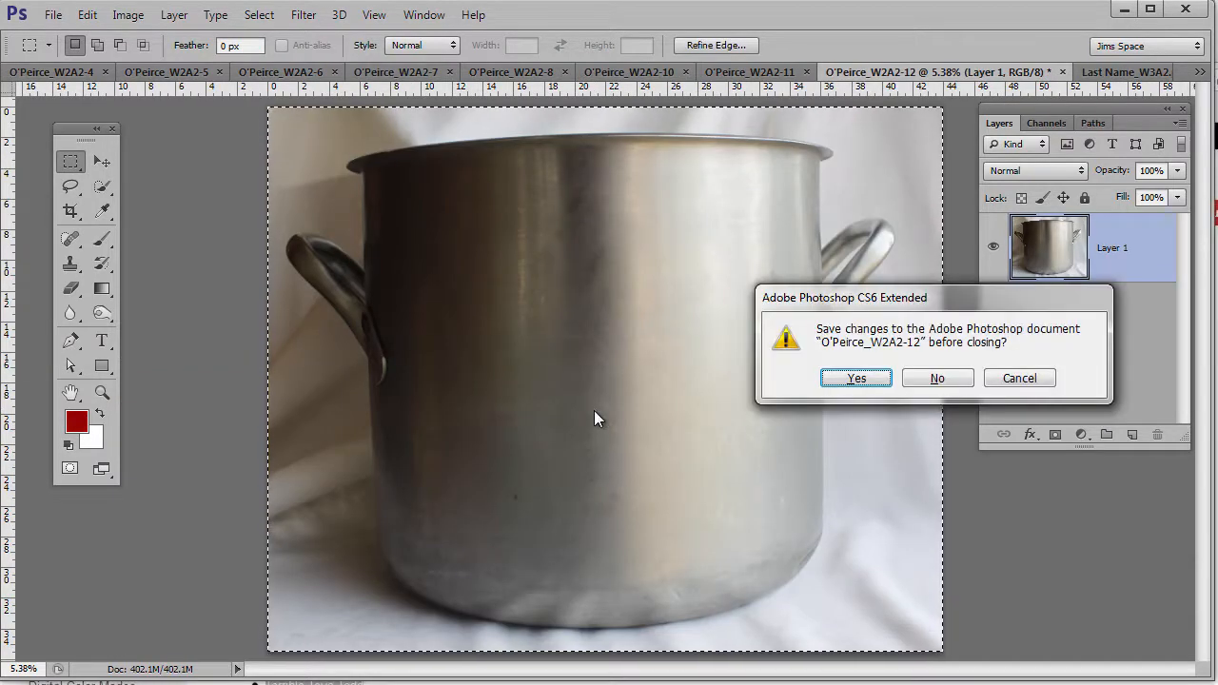
click(938, 379)
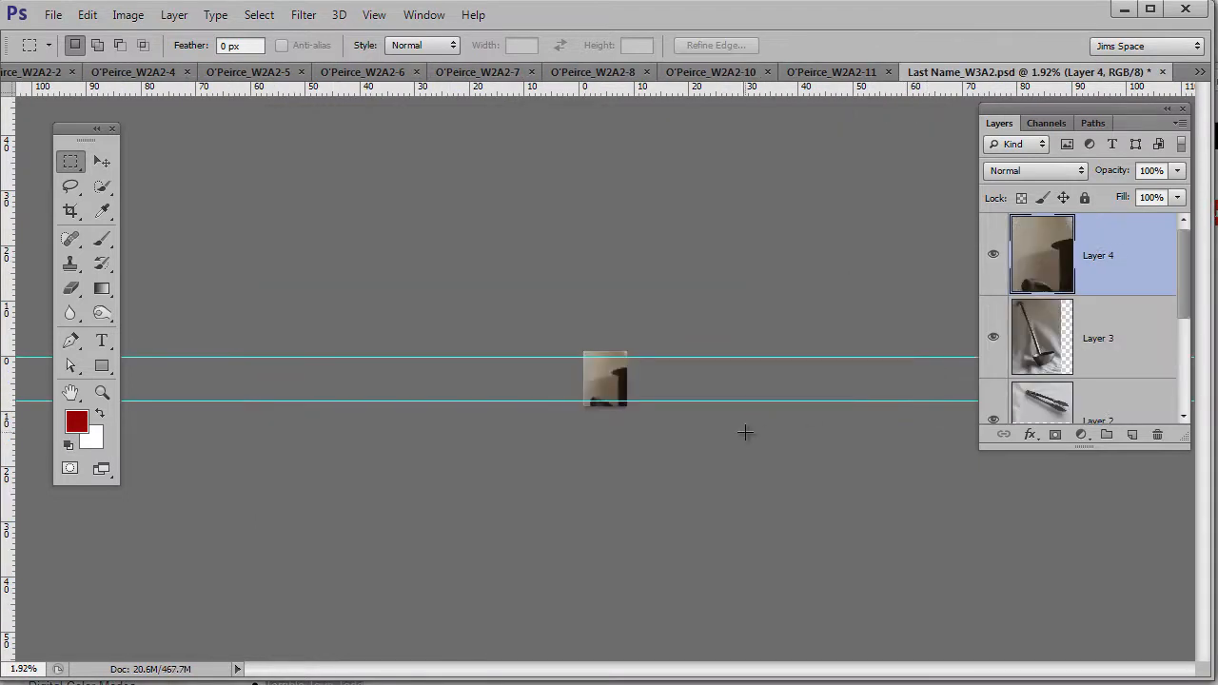
key(ctrl+t)
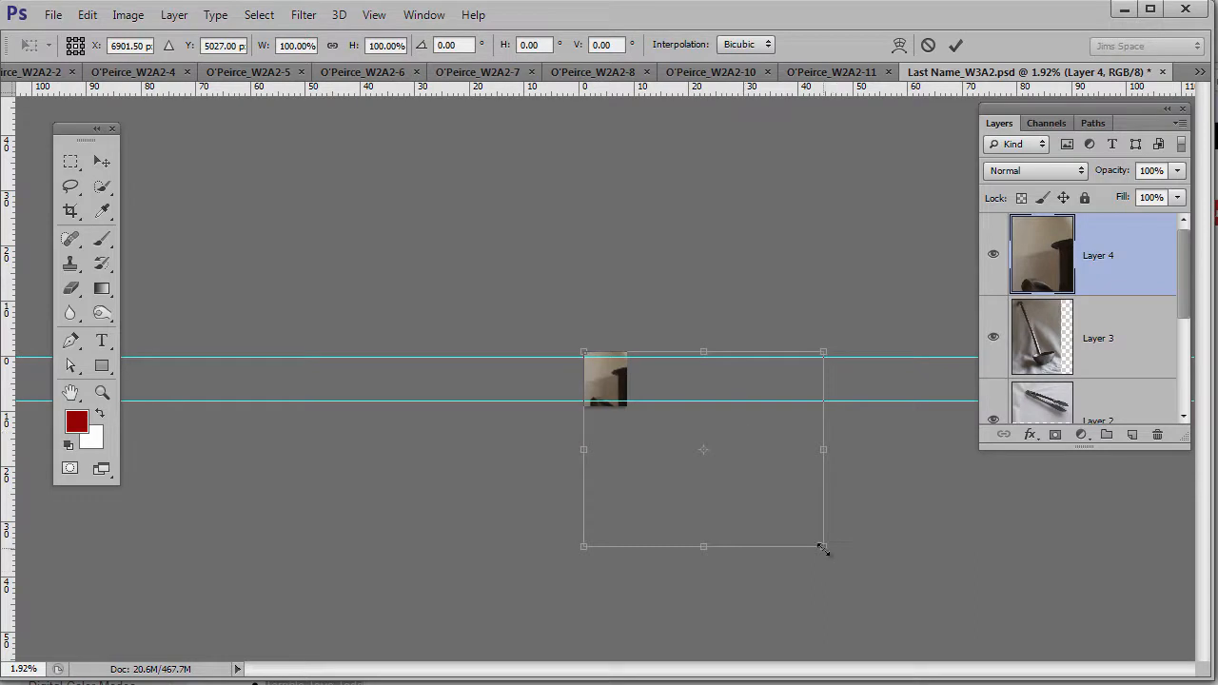
drag(800, 534, 625, 397)
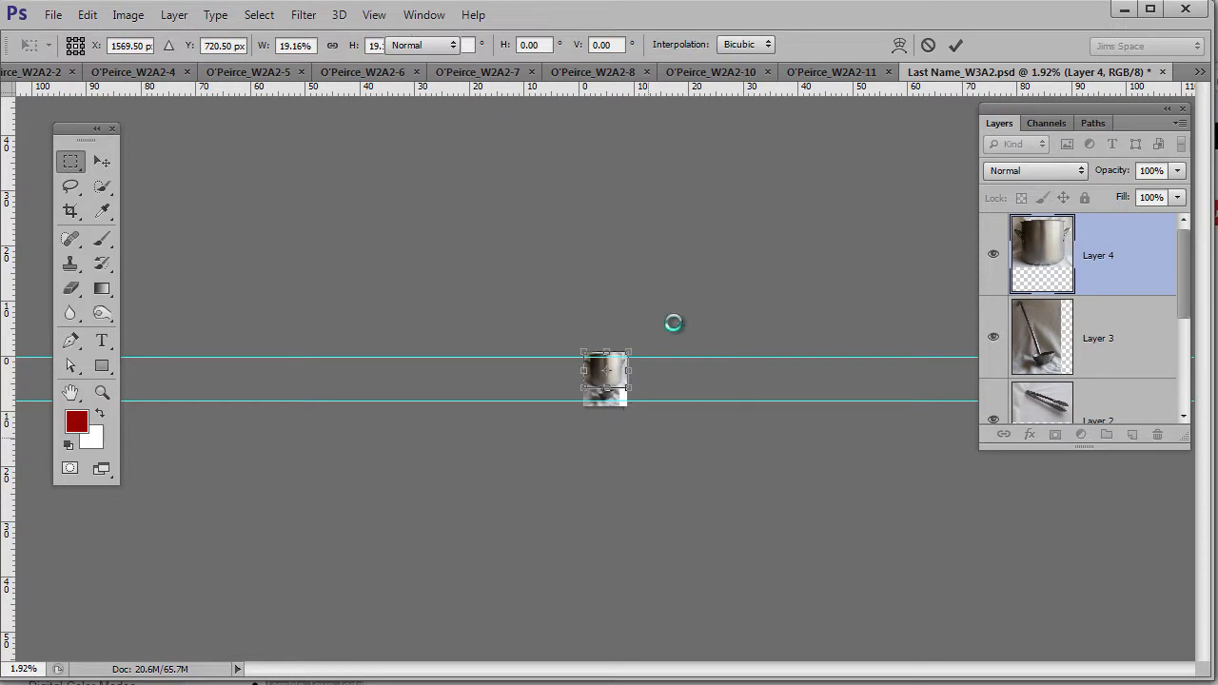
key(Return)
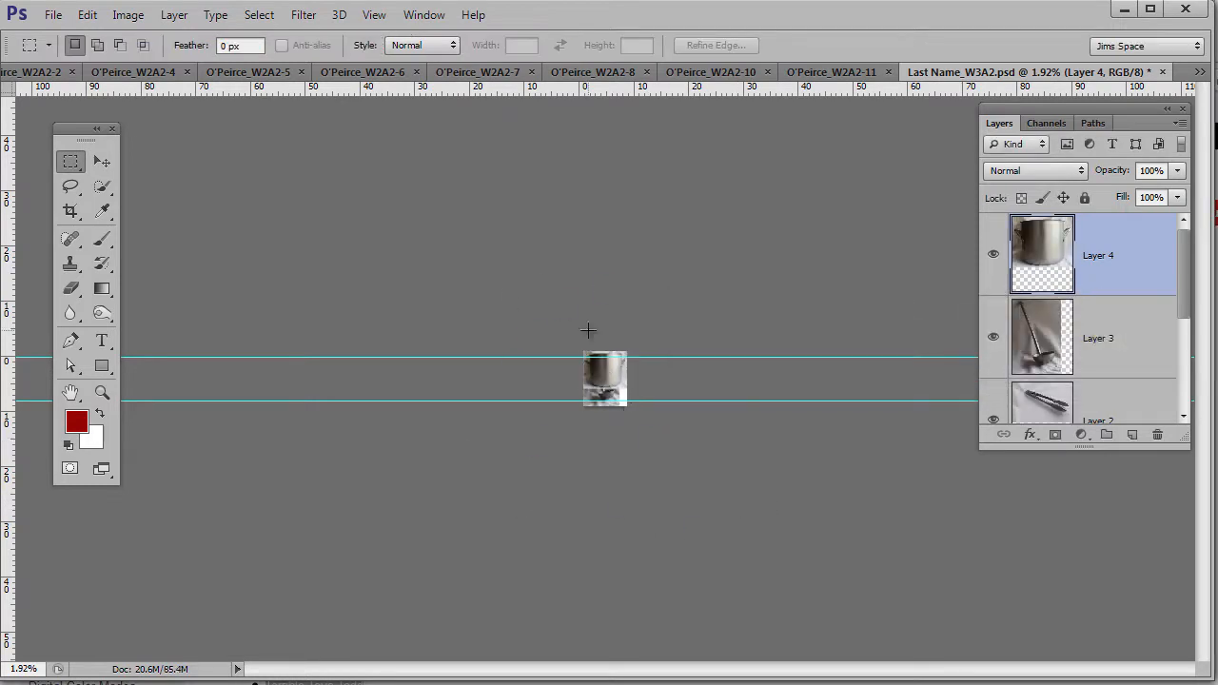
- Copy the frying pan photo, close it unsaved, and paste it shrunk to about 16%
click(808, 74)
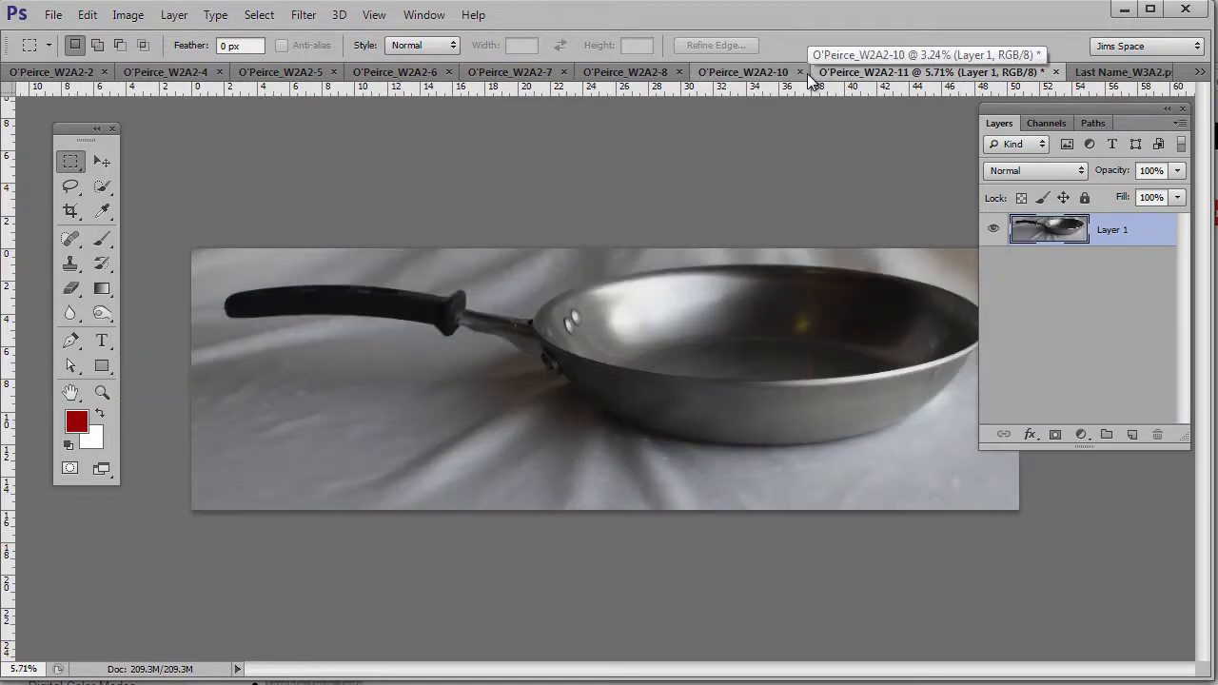
key(ctrl+a)
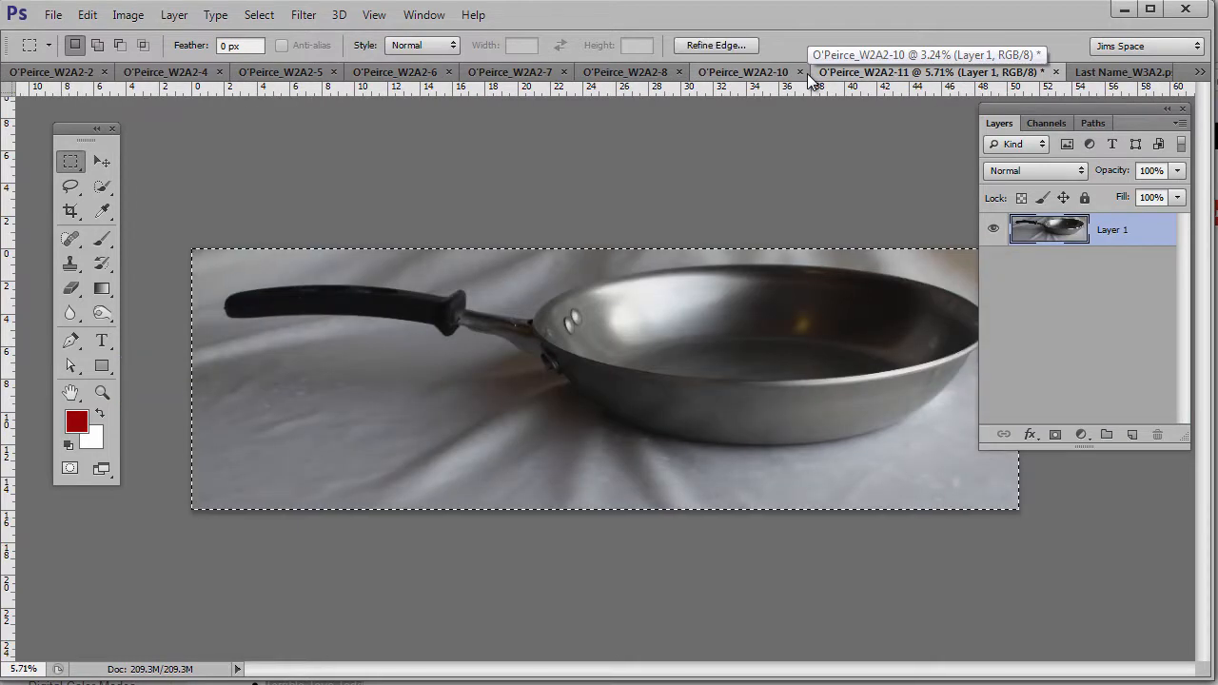
key(ctrl+w)
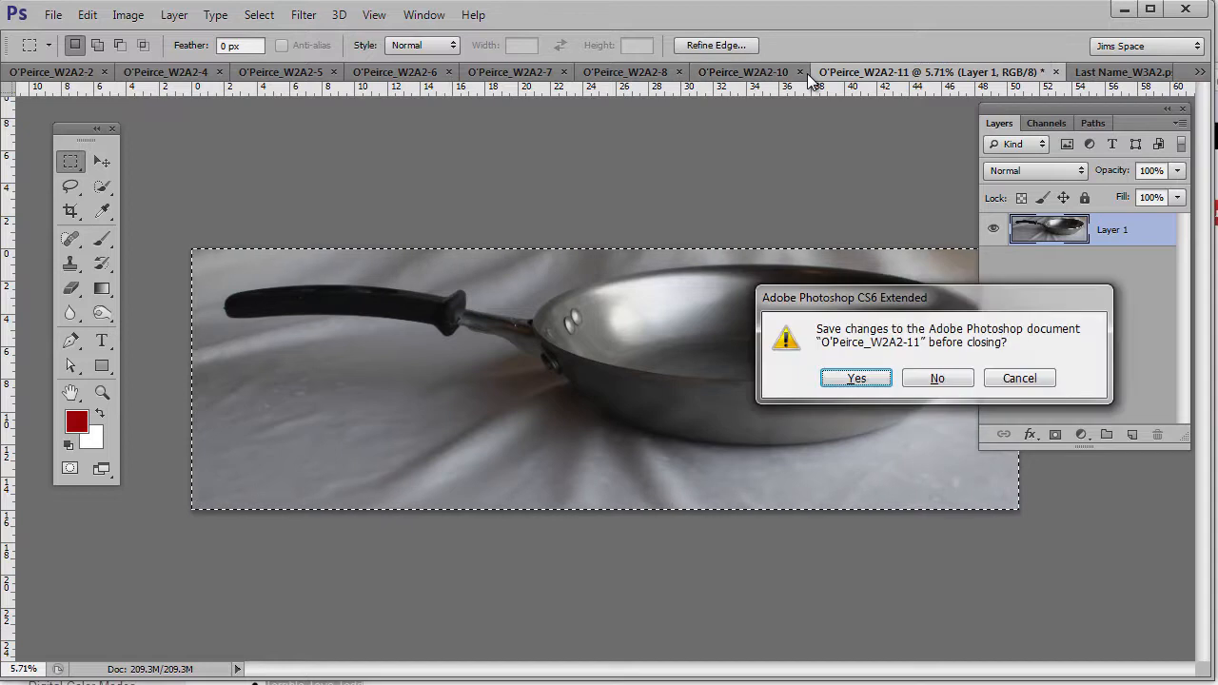
click(930, 380)
key(ctrl+v)
key(v)
key(ctrl+t)
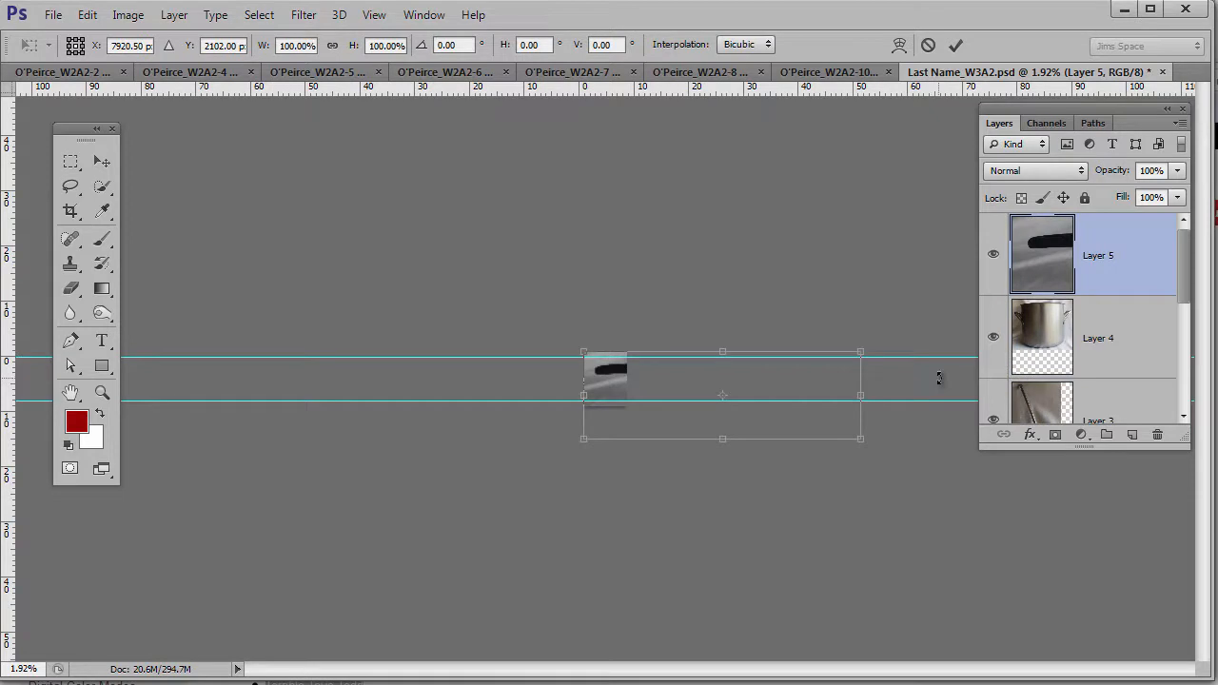
drag(861, 352, 638, 334)
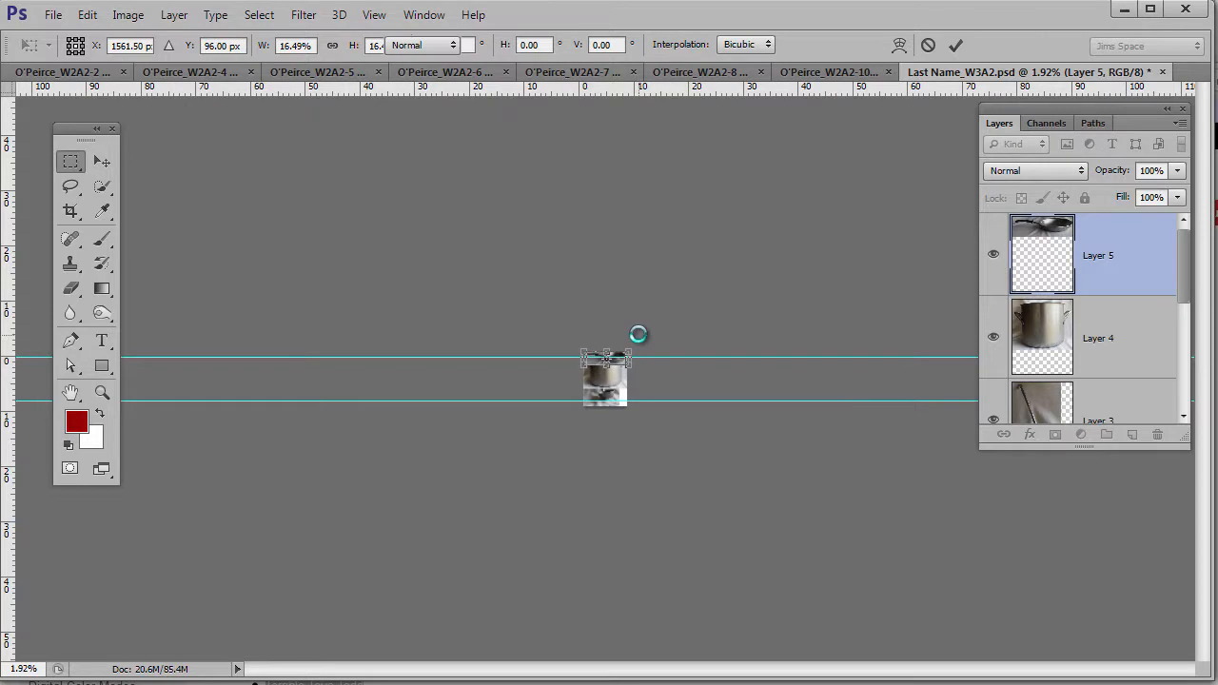
key(Return)
- Check the spoon photo's pixel dimensions, then fit the whole composite page in view
click(701, 74)
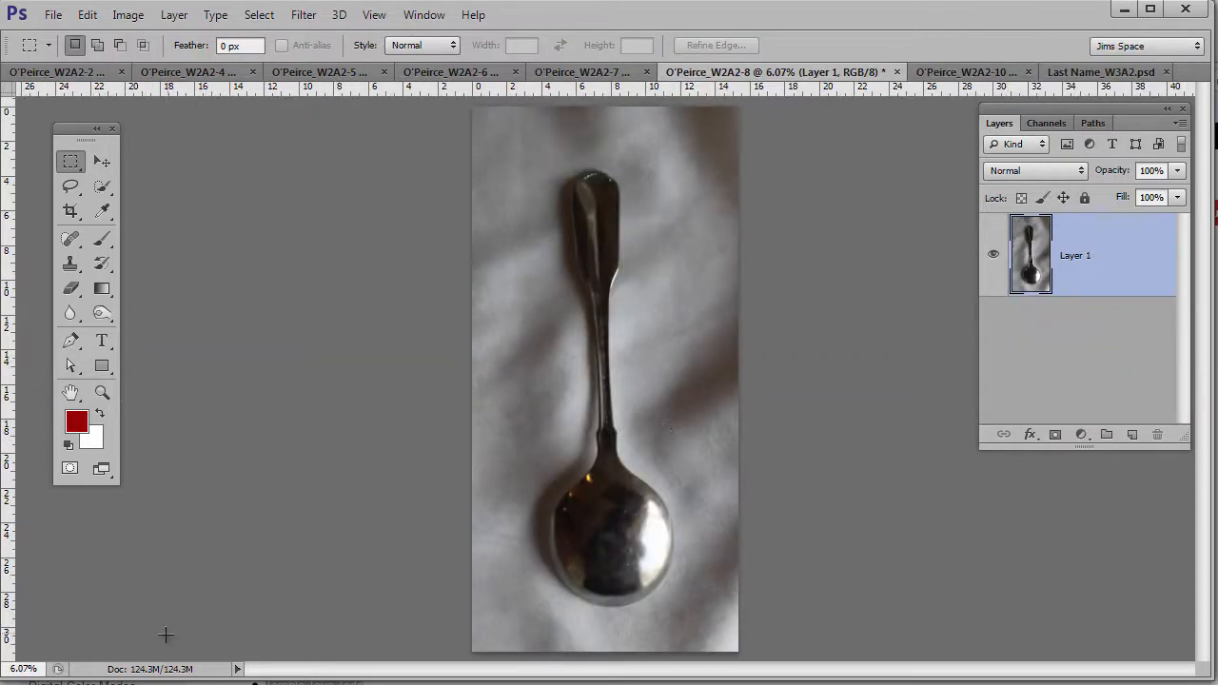
click(147, 670)
click(1068, 77)
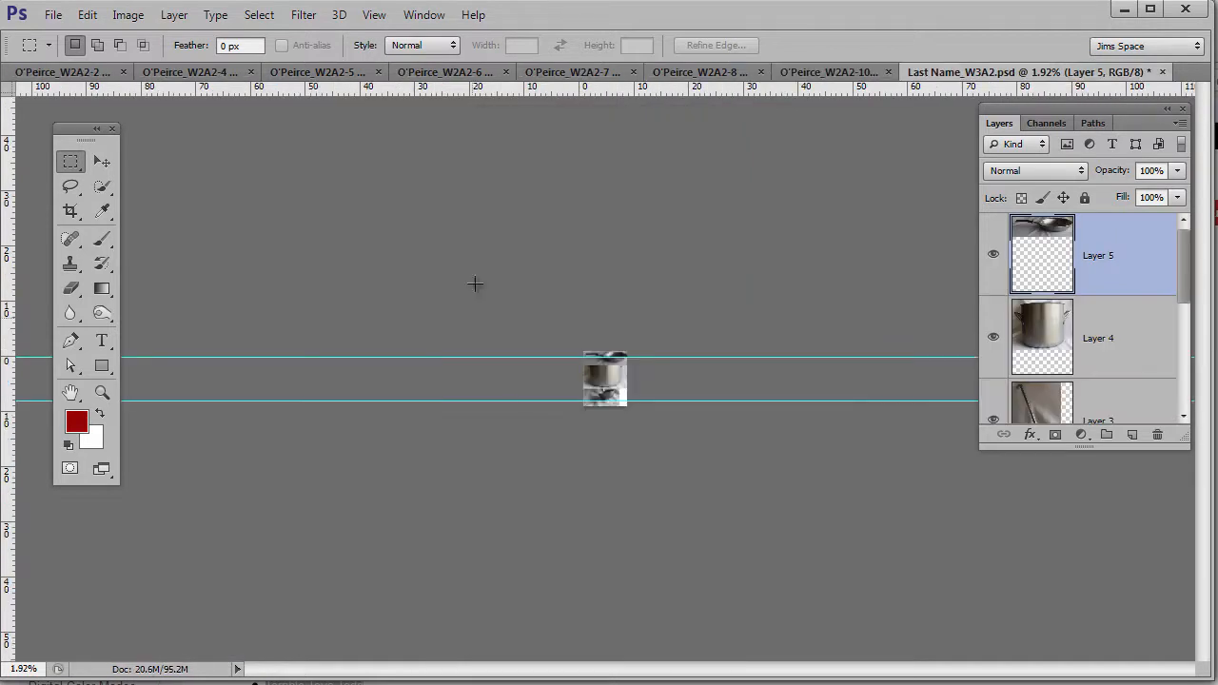
key(ctrl+0)
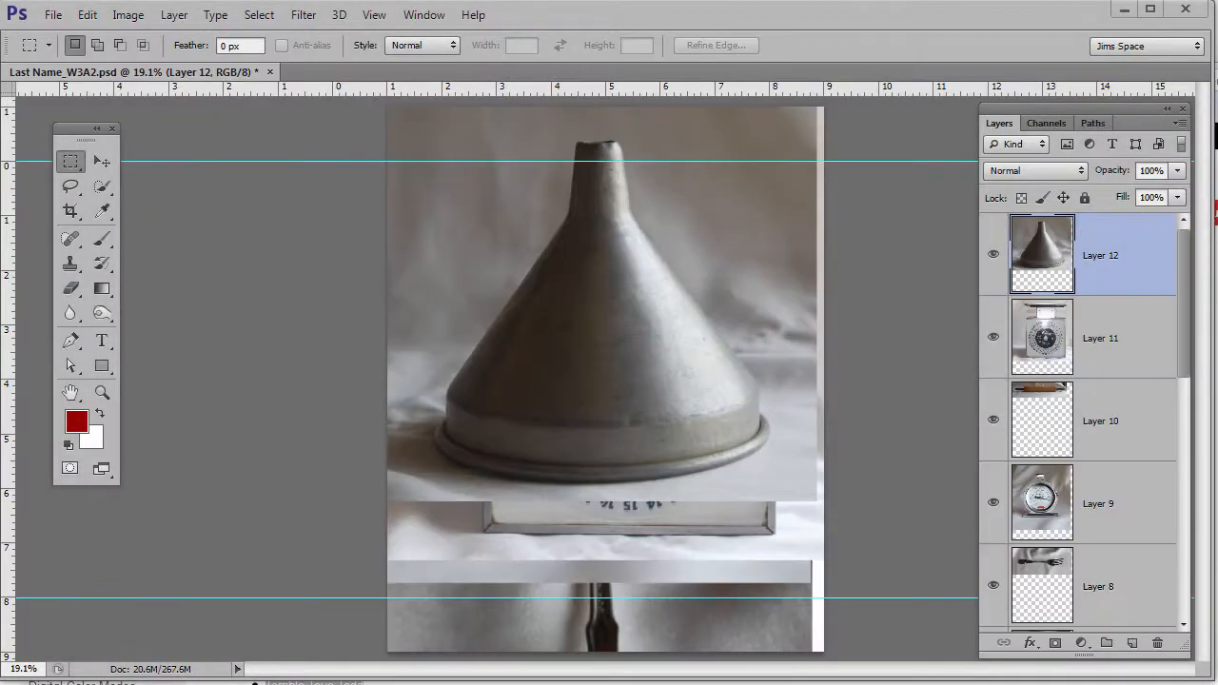
- Hide the funnel, scale, rolling pin and thermometer layers (9–12) one by one, then show them again
click(993, 255)
click(993, 338)
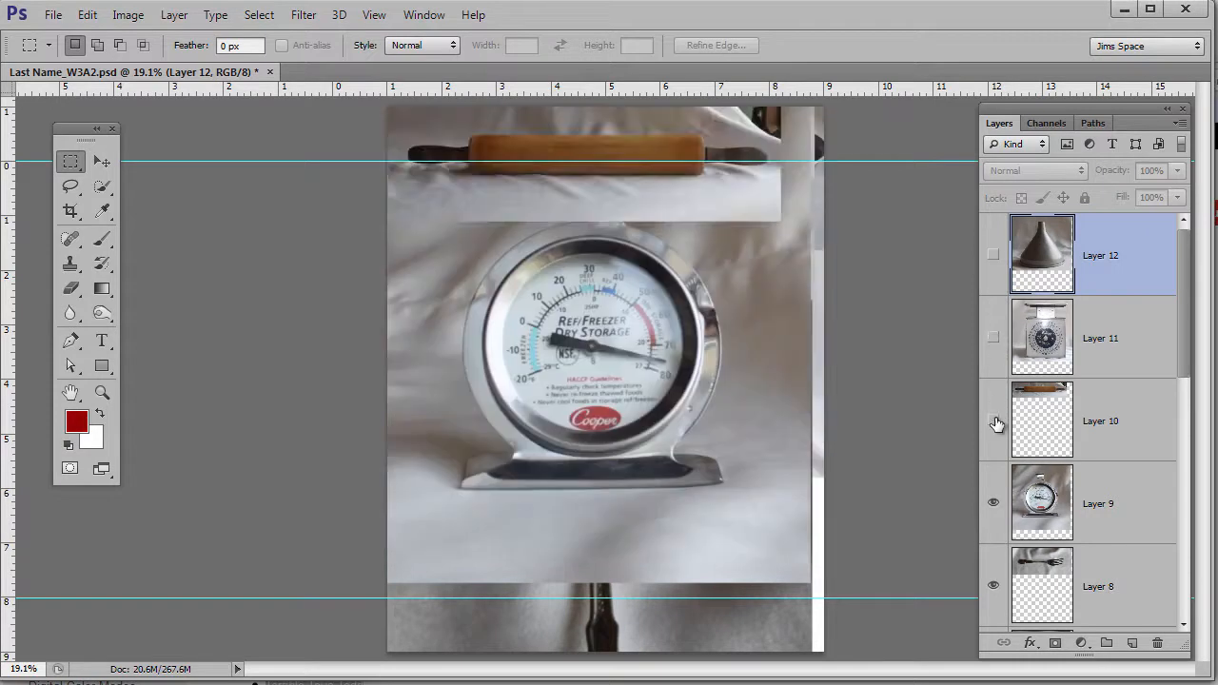
click(993, 421)
click(993, 502)
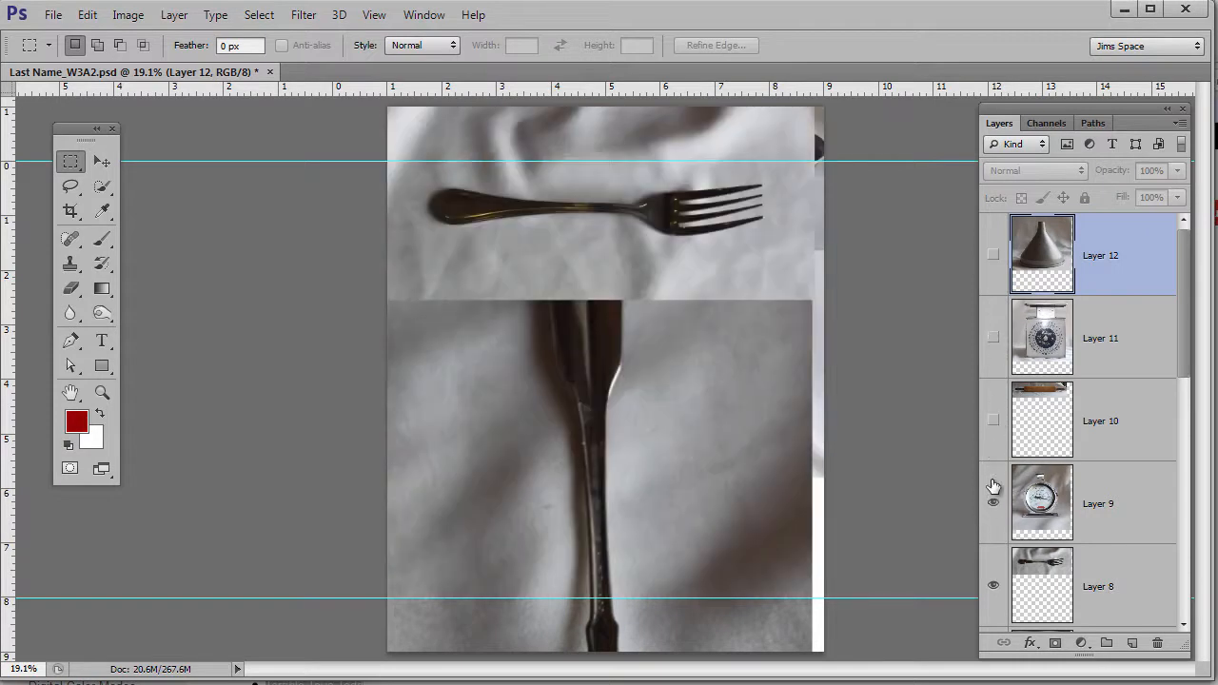
drag(992, 500, 992, 257)
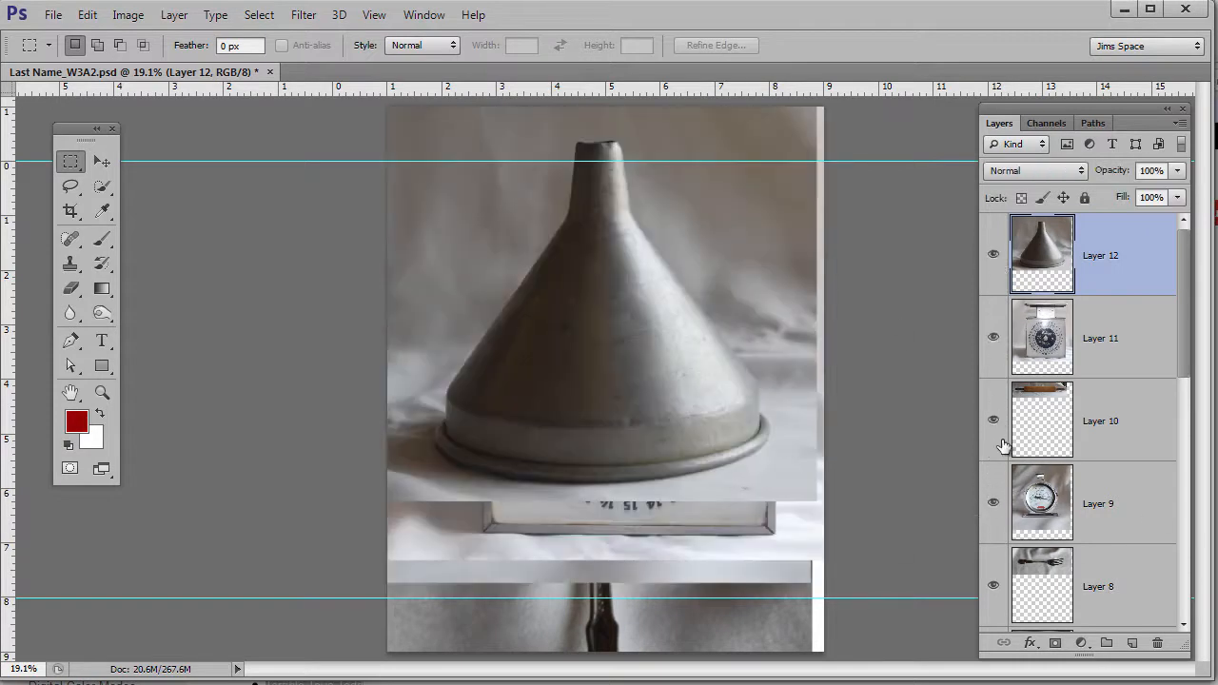
- Hide the cyan guides with View > Show > Guides and reposition the Layers panel
click(376, 16)
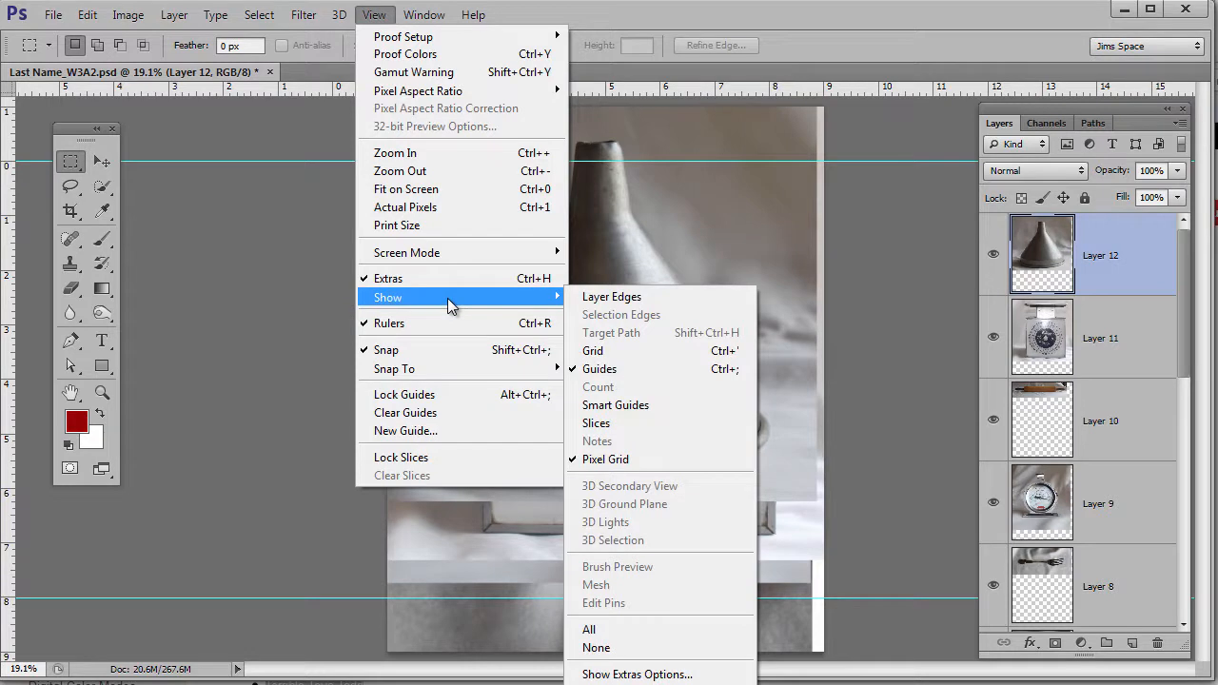
click(608, 370)
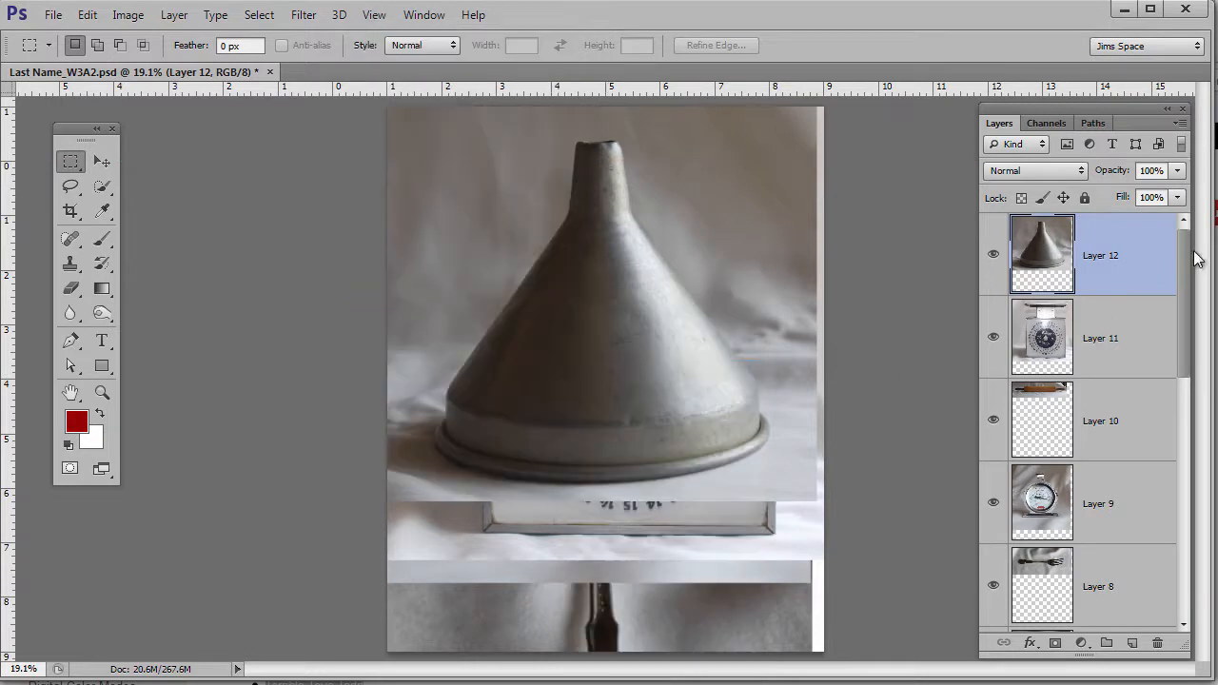
drag(1116, 111, 1100, 100)
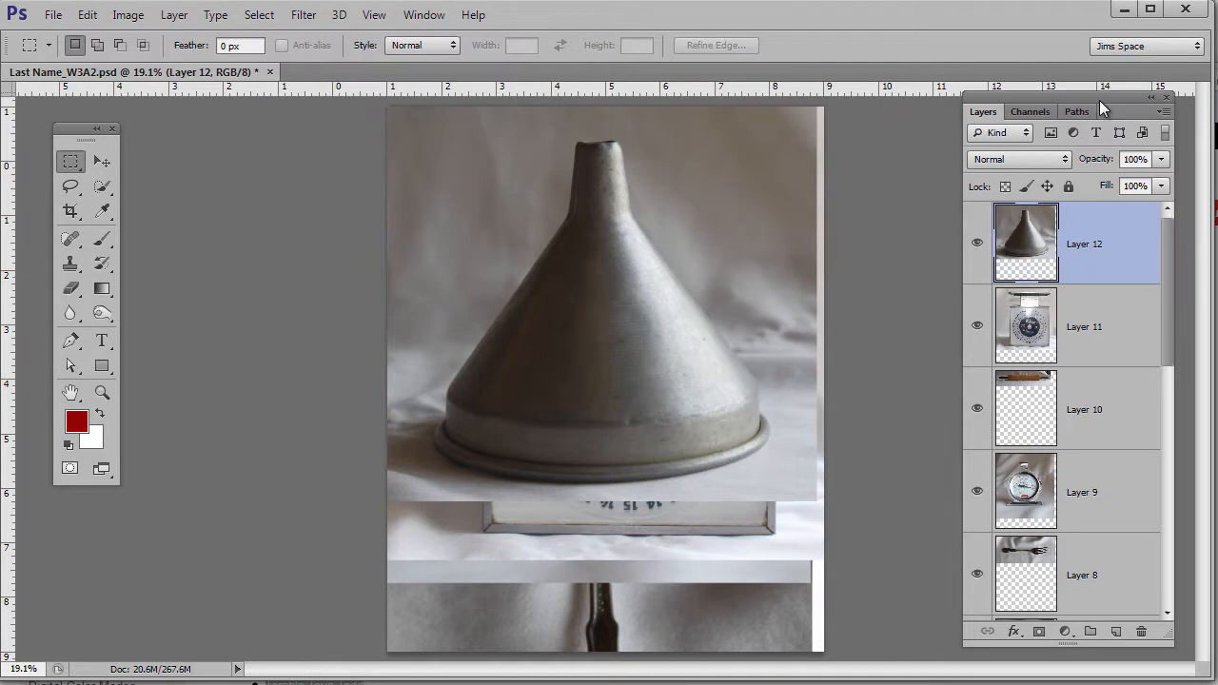
drag(1170, 265, 1162, 505)
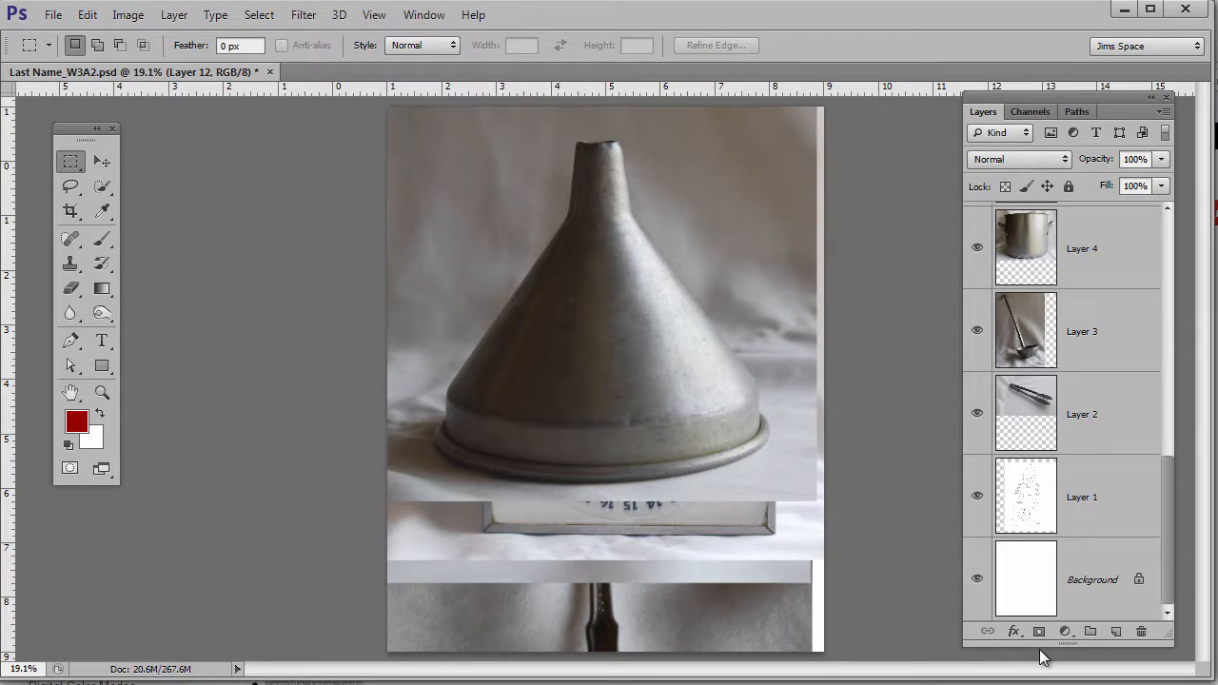
- Solo Layer 1's robot sketch, turn on the white Background, and merge the sketch down into it
alt+click(976, 500)
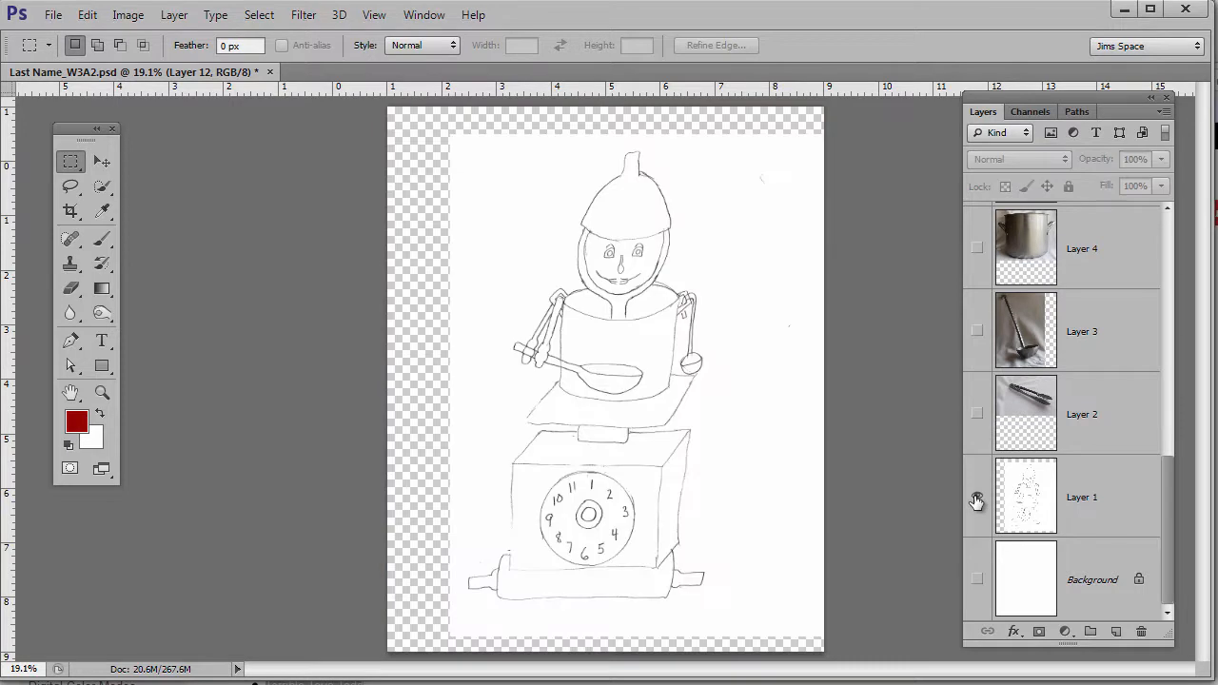
click(976, 500)
click(977, 501)
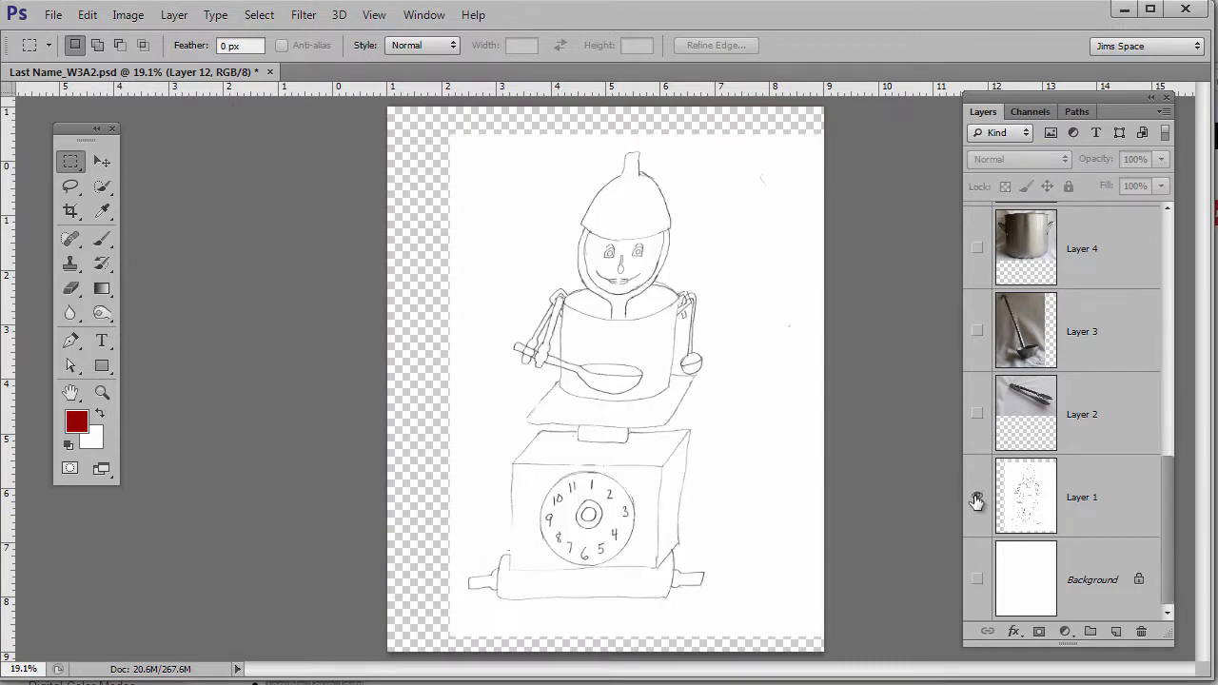
click(1117, 497)
click(978, 580)
click(978, 580)
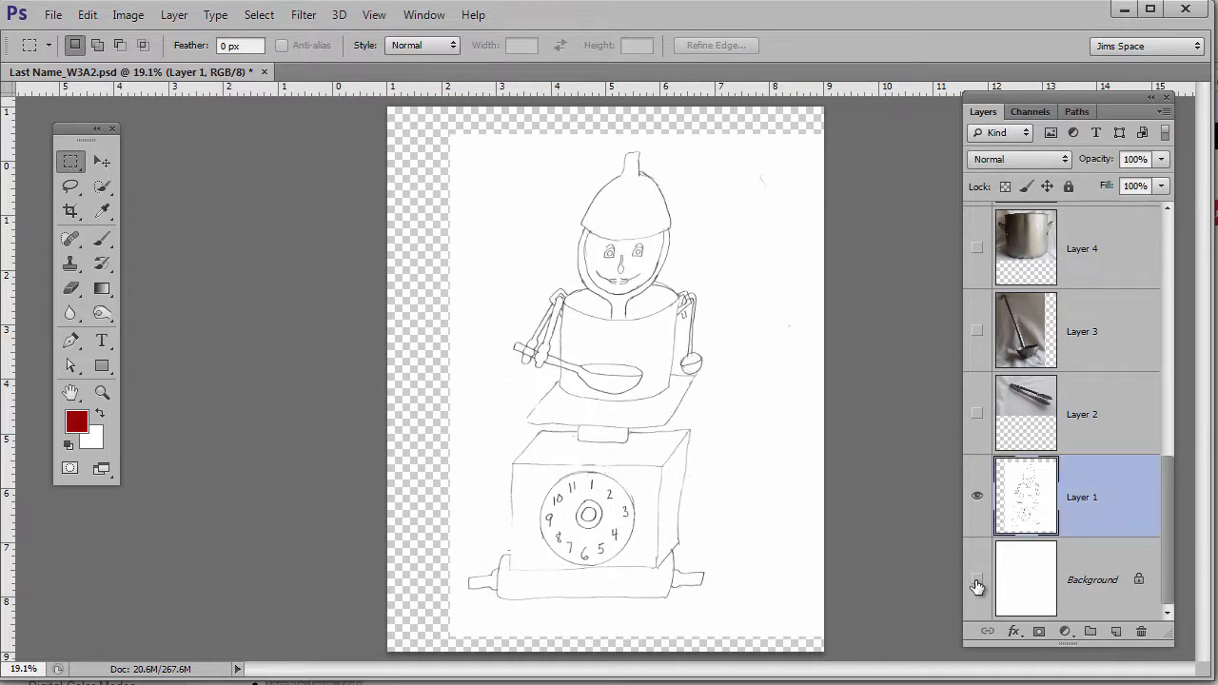
click(978, 579)
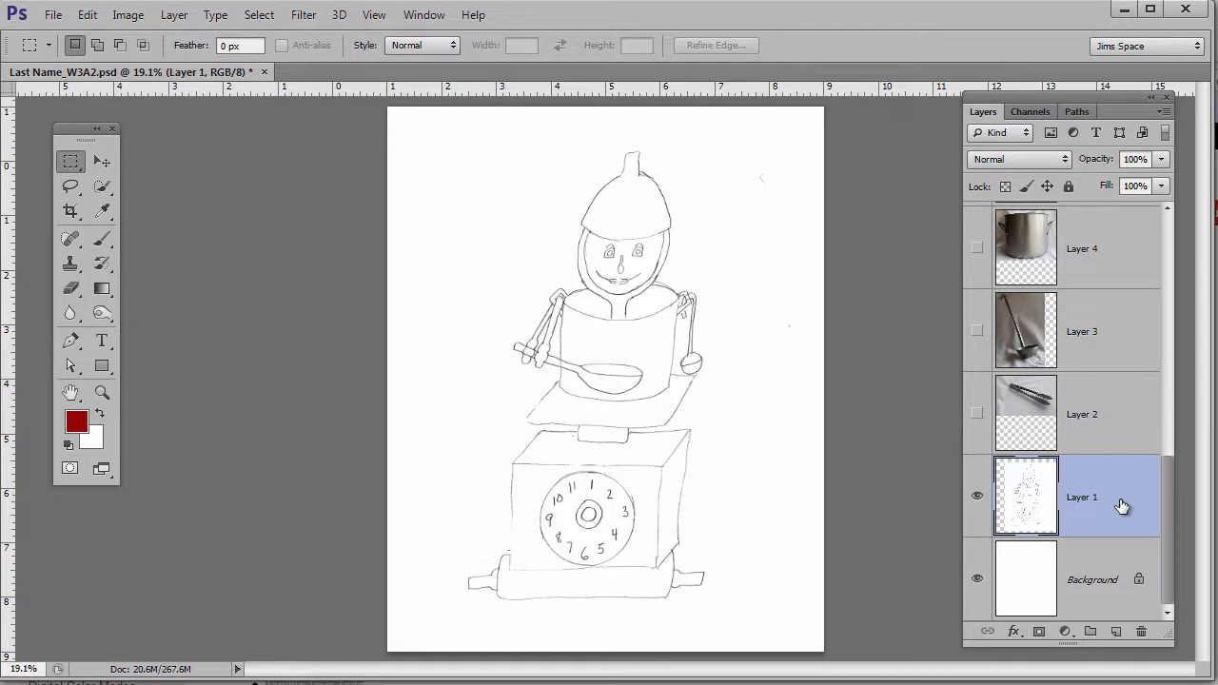
key(ctrl+e)
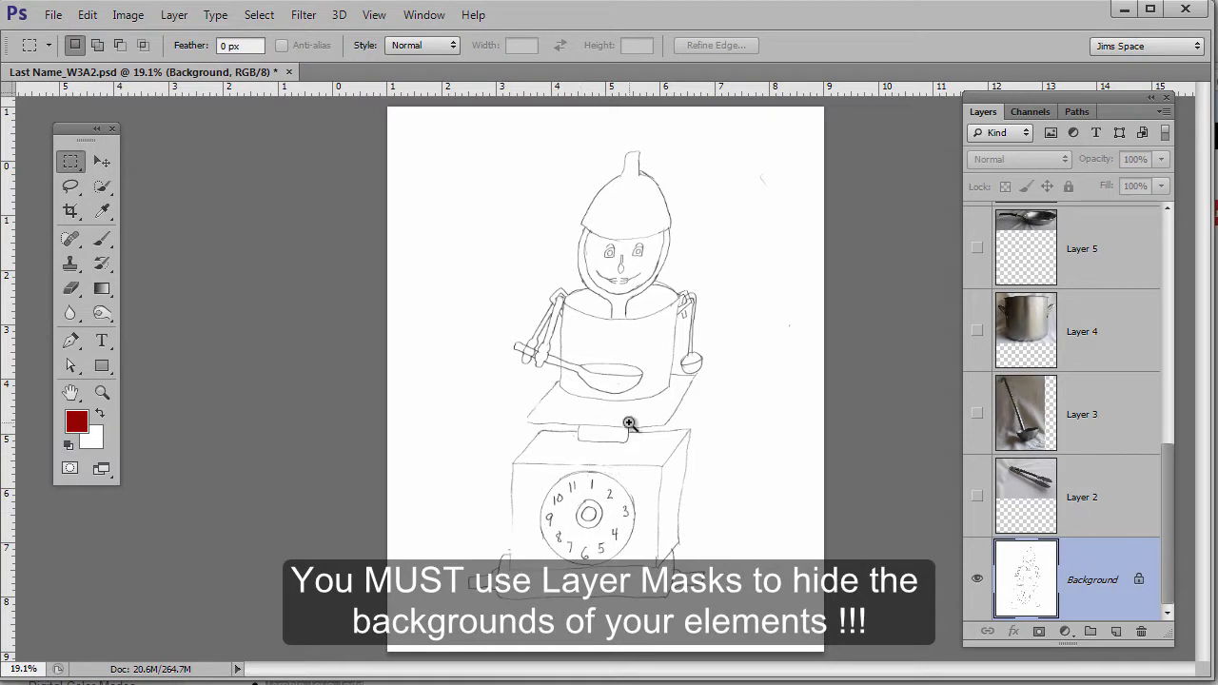
- Make the tongs photo on Layer 2 visible, select Layer 2, and switch to the Lasso tool
click(977, 496)
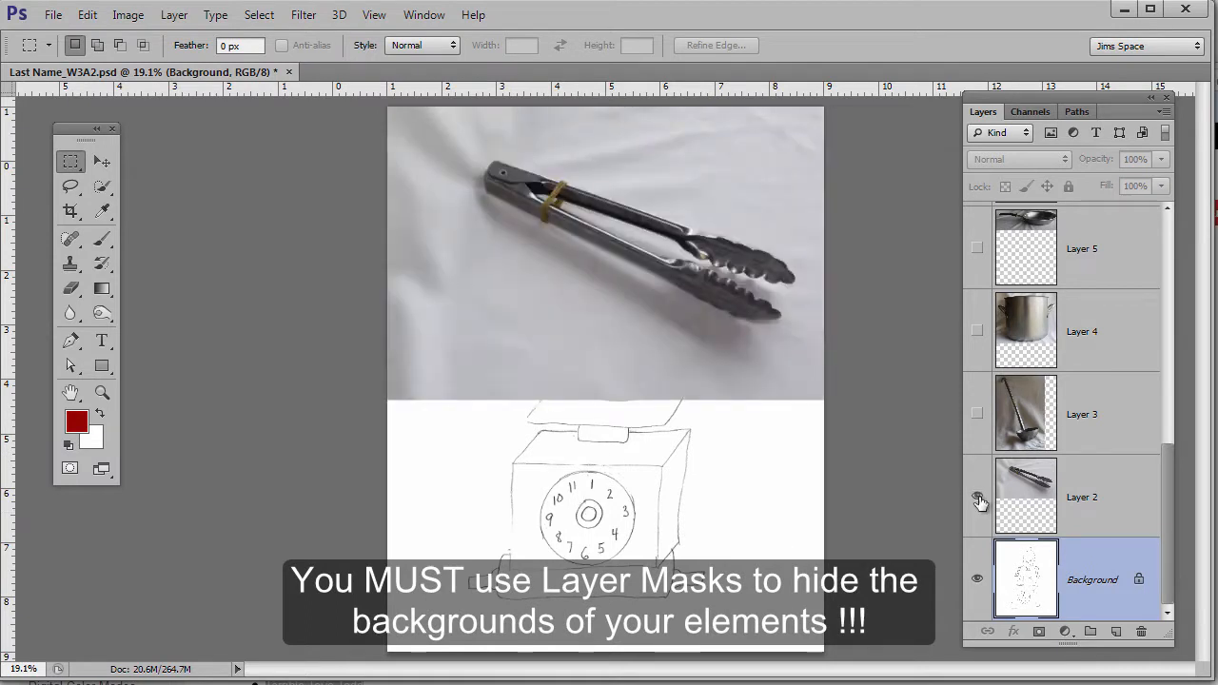
click(979, 497)
click(978, 499)
click(979, 498)
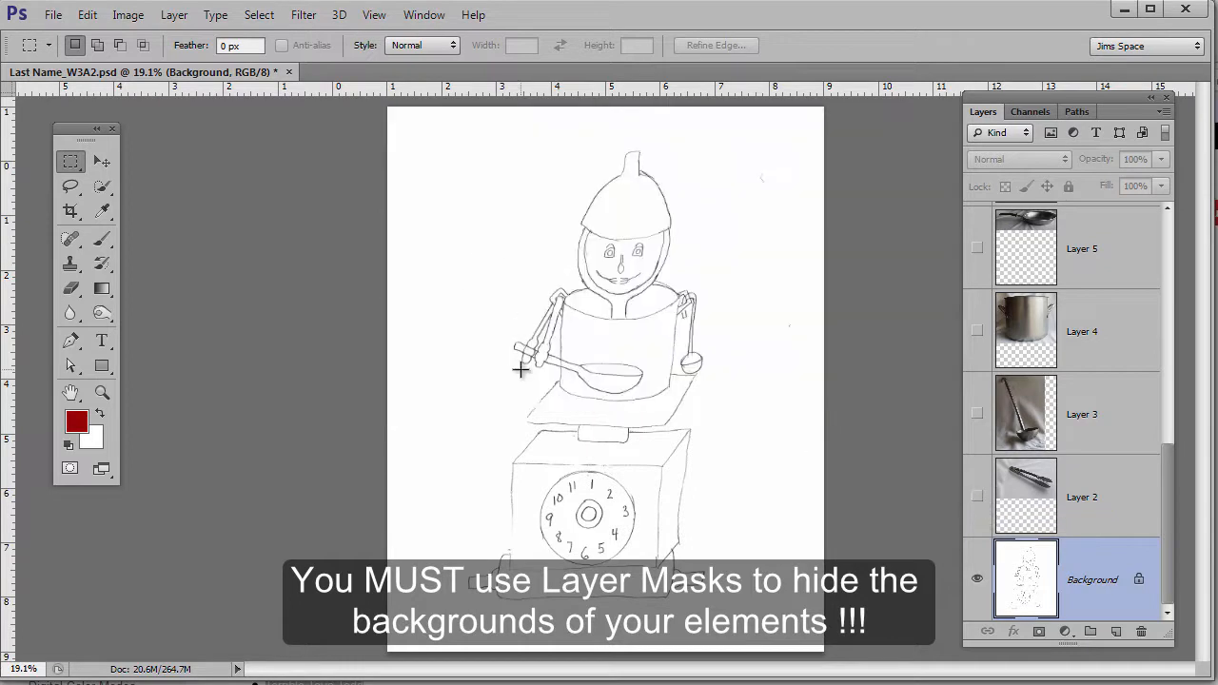
click(978, 499)
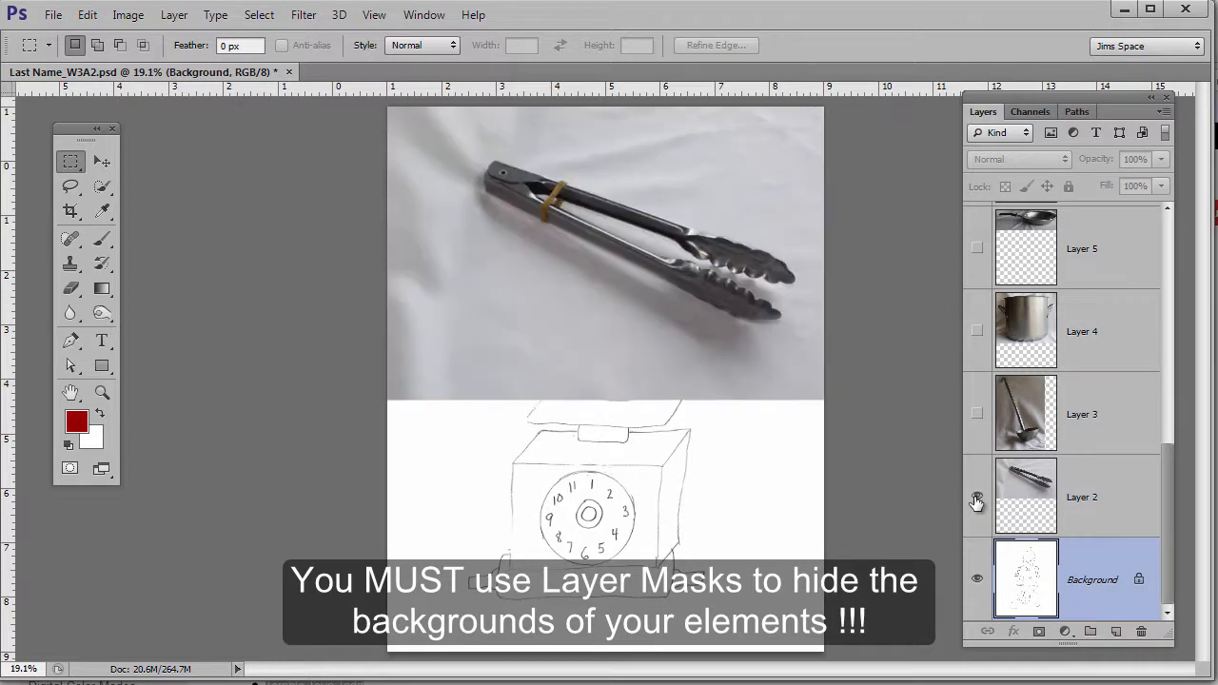
click(977, 499)
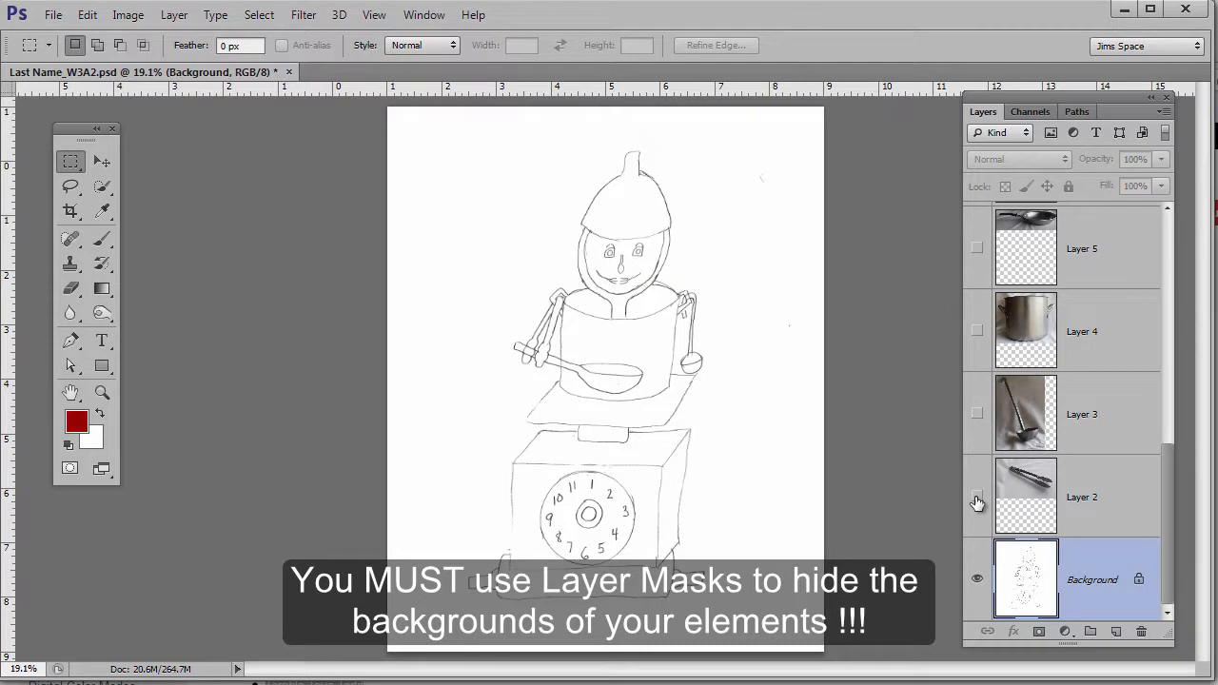
click(977, 498)
click(1118, 502)
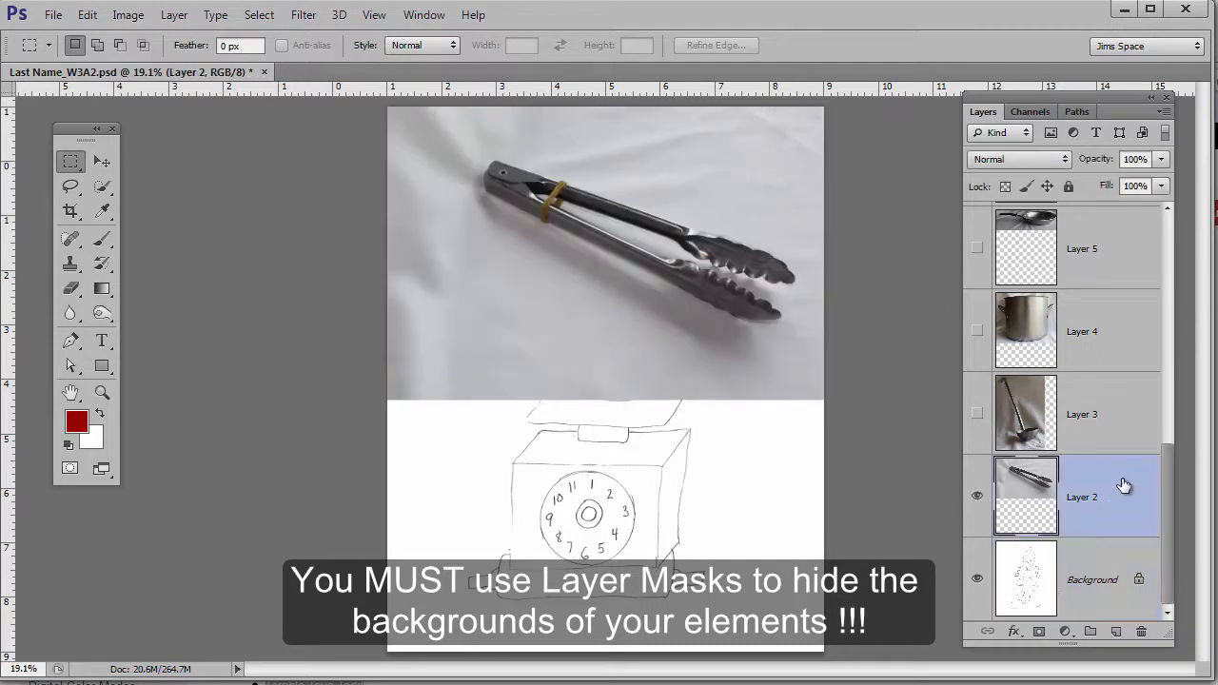
click(74, 193)
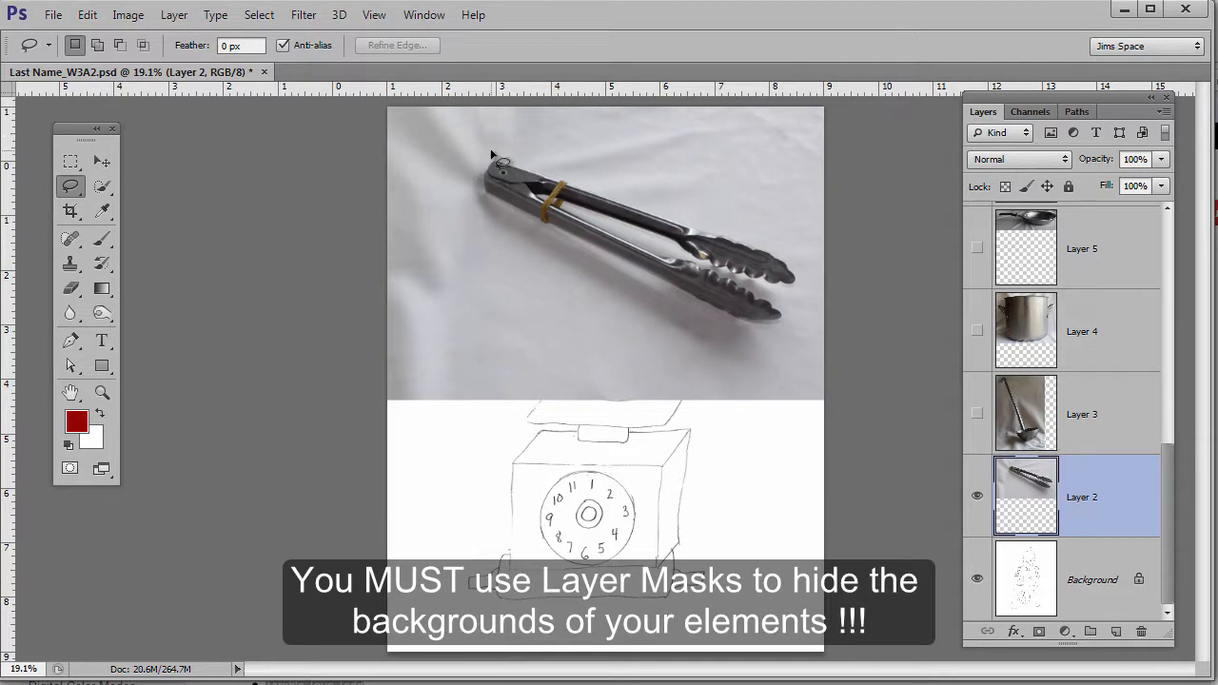
- Trace a closed lasso outline tightly around the tongs, from handle end to tips, excluding the cloth
drag(491, 150, 477, 200)
mouse_move(479, 201)
mouse_down()
mouse_move(448, 174)
mouse_move(482, 201)
mouse_move(480, 255)
mouse_move(494, 220)
mouse_move(447, 150)
mouse_move(497, 270)
mouse_move(537, 238)
mouse_up()
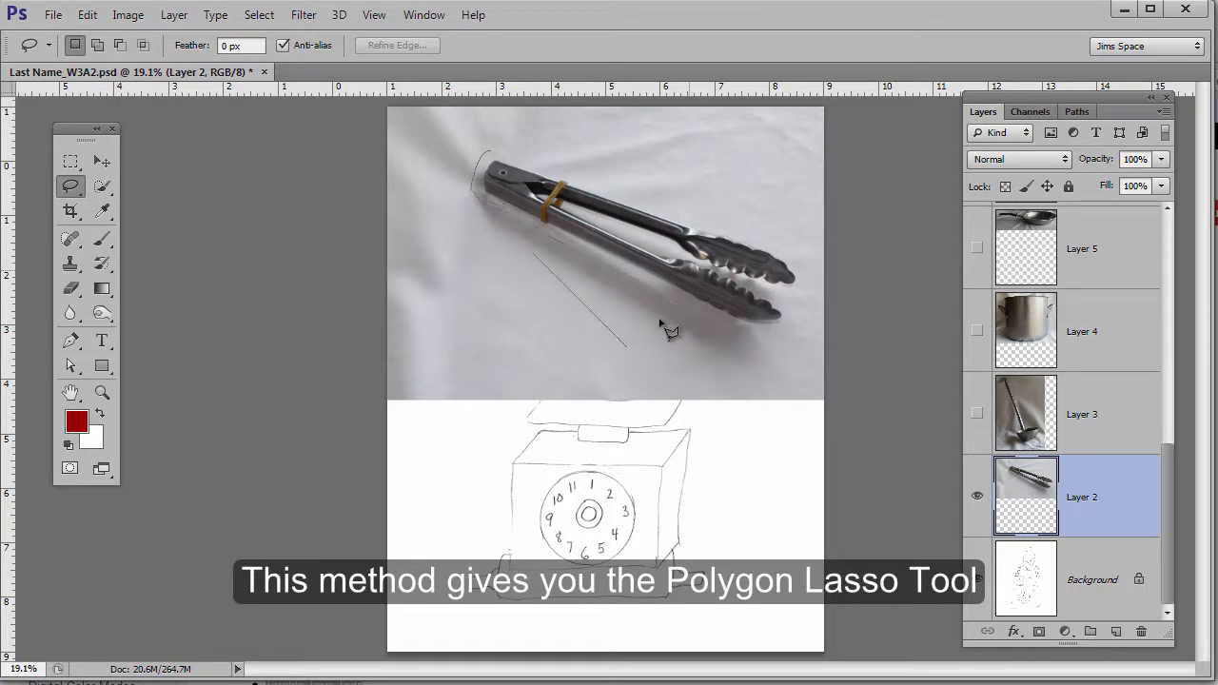
alt+click(758, 334)
alt+click(784, 328)
alt+click(806, 277)
alt+click(790, 252)
alt+click(525, 163)
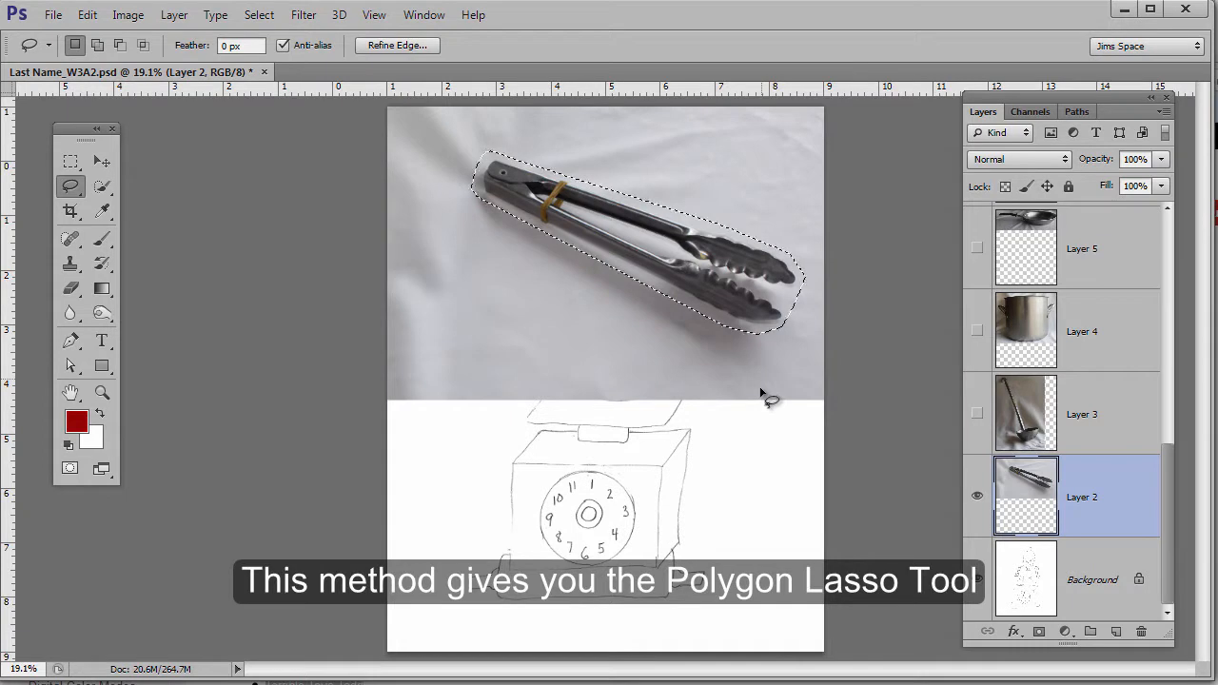
- Add a layer mask from the tongs selection and shift the tongs down-left over the robot's head
click(1040, 631)
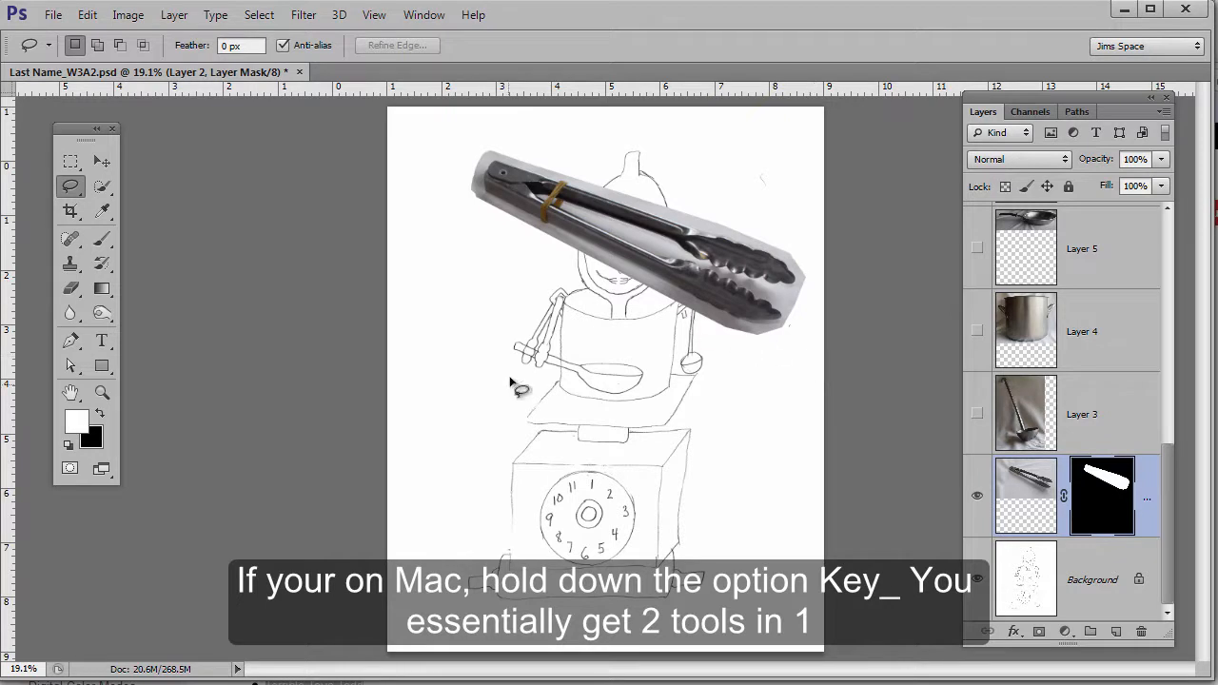
key(ctrl+t)
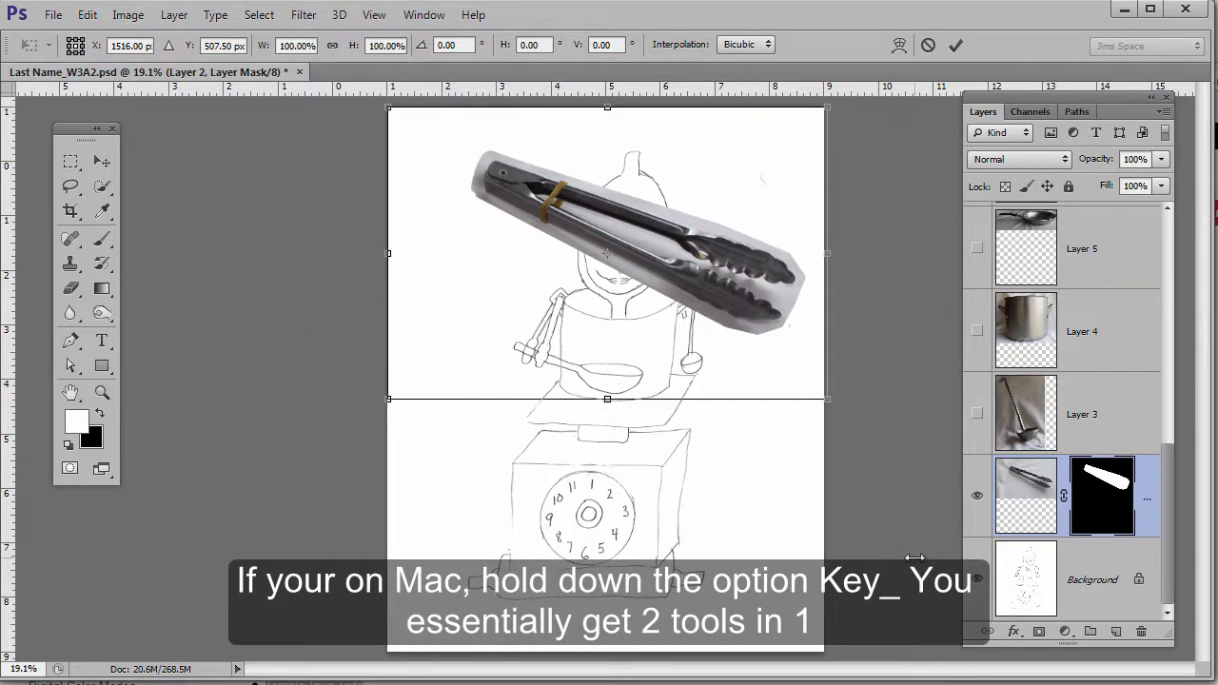
click(1028, 505)
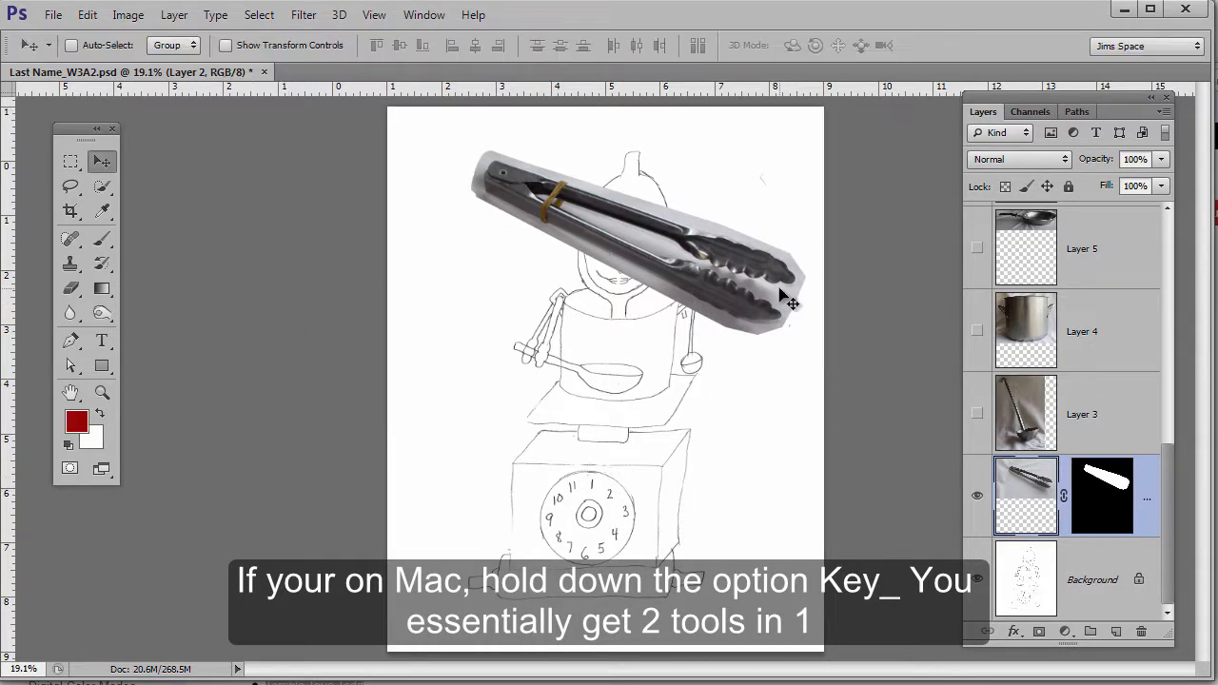
drag(781, 289, 752, 362)
- Rotate the tongs diagonally, shrink them to about 28.75%, and place them along the robot's left arm
key(ctrl+t)
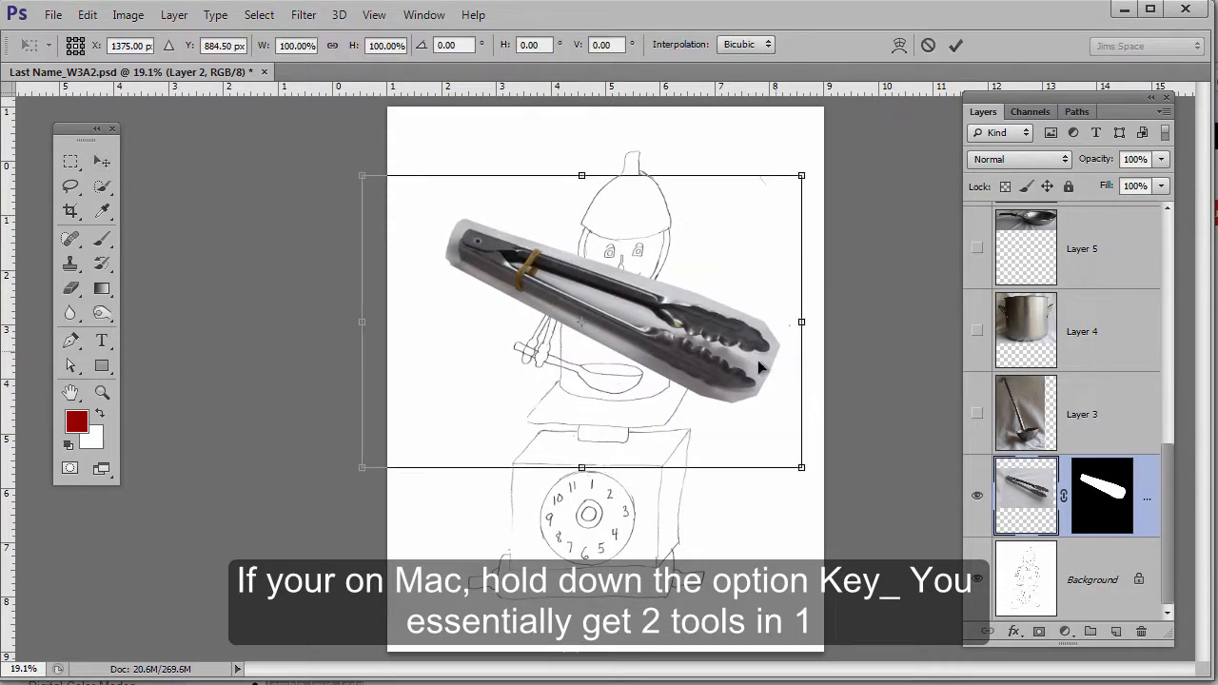
drag(830, 484, 531, 376)
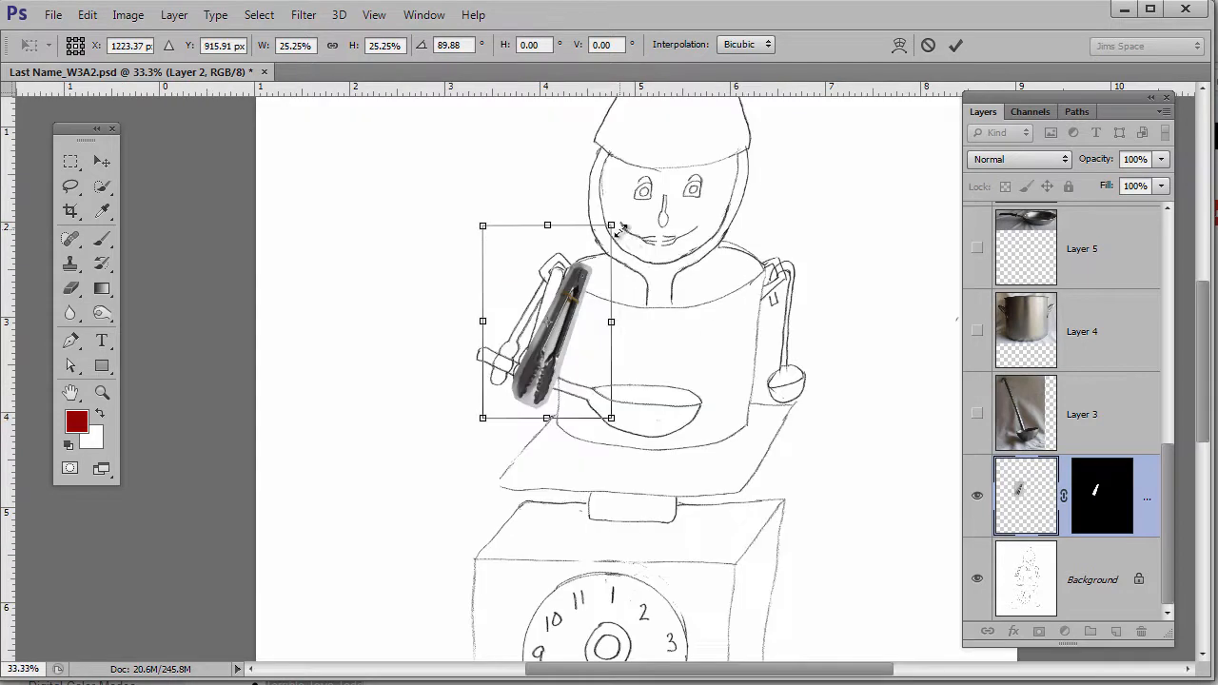
key(Return)
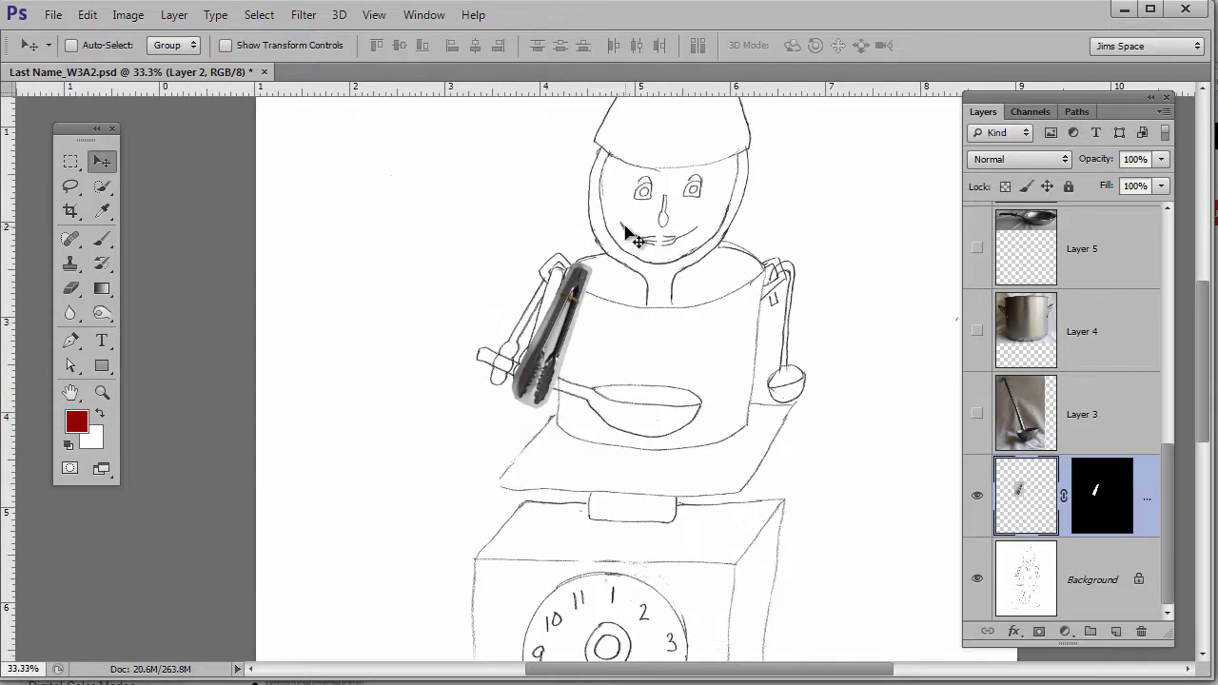
drag(552, 352, 533, 347)
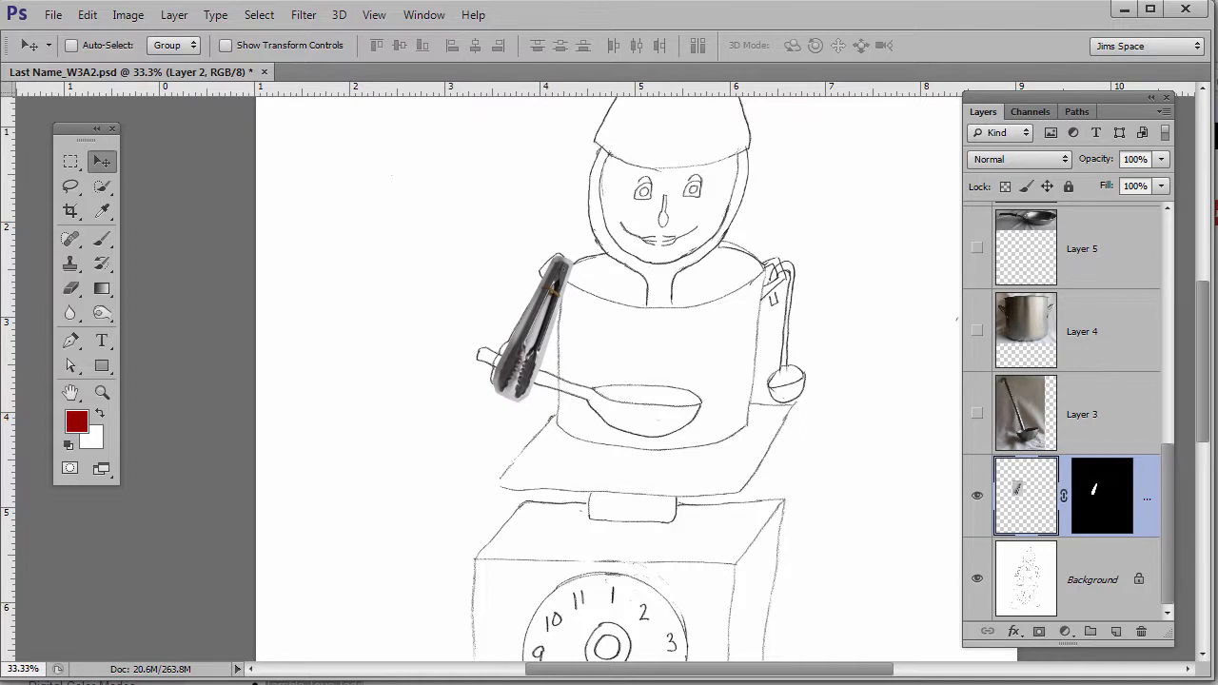
key(ctrl+0)
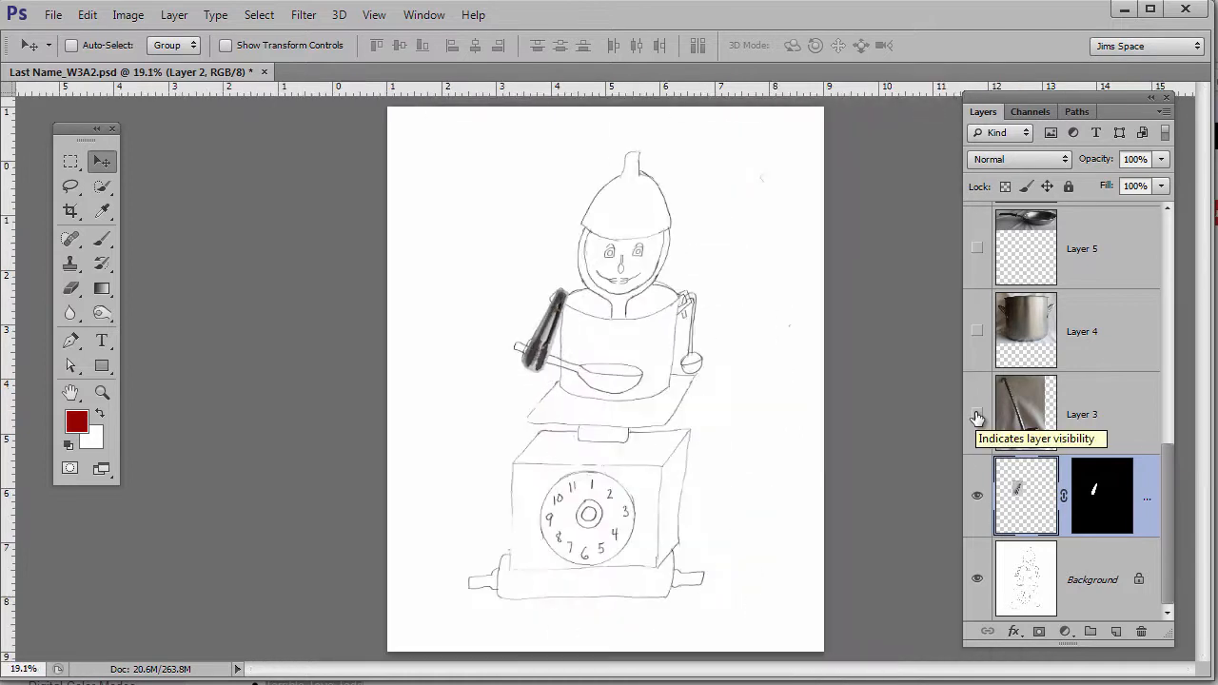
- Show and select the ladle layer (Layer 3), lasso around the ladle, and add a layer mask
click(977, 415)
click(1113, 423)
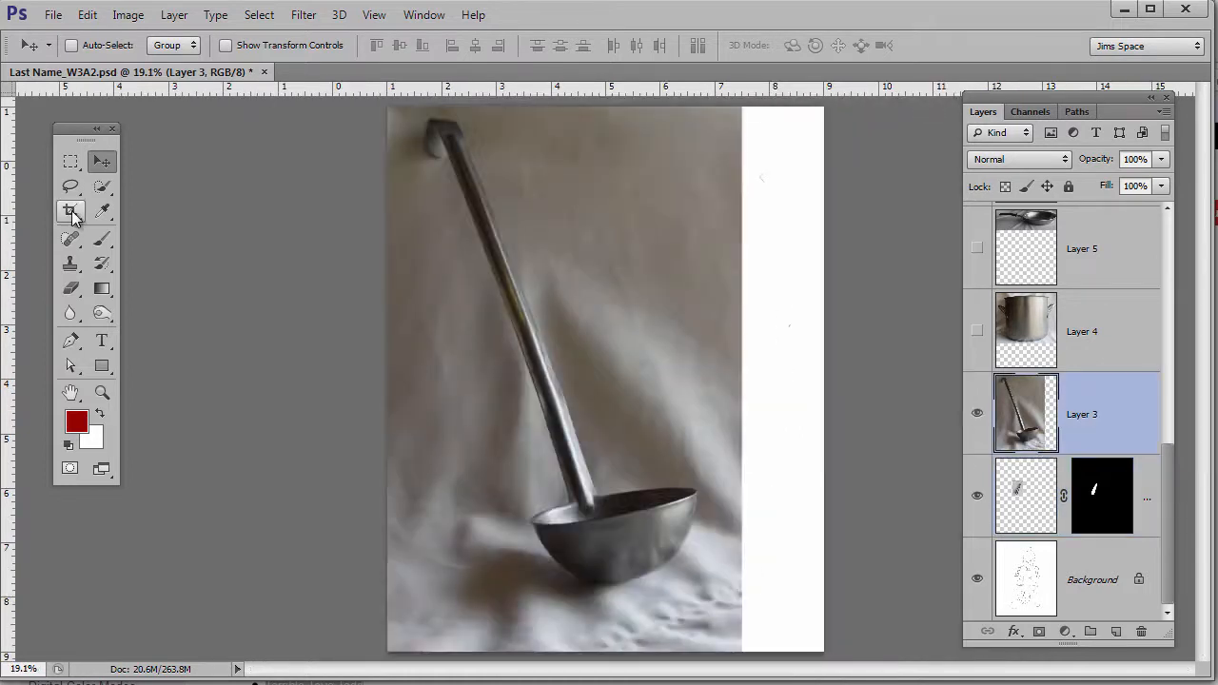
click(70, 187)
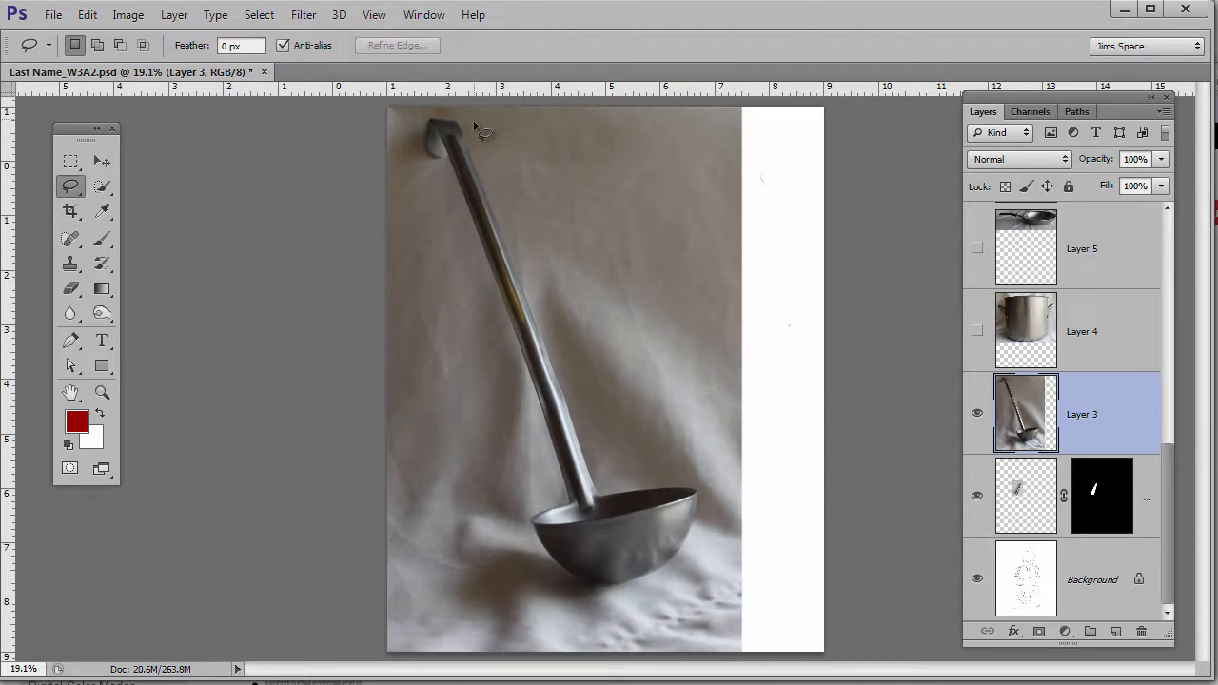
mouse_move(470, 116)
mouse_down()
mouse_move(421, 116)
mouse_move(418, 160)
mouse_move(449, 178)
mouse_move(571, 580)
mouse_move(473, 124)
mouse_up()
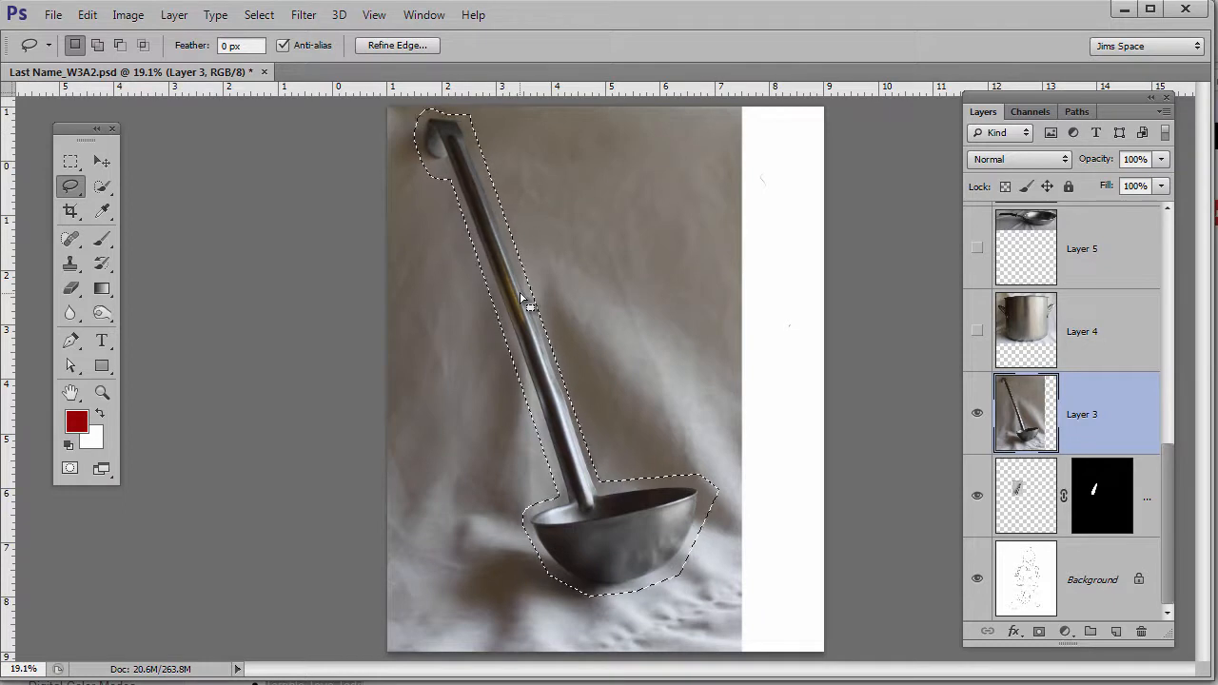
click(1039, 633)
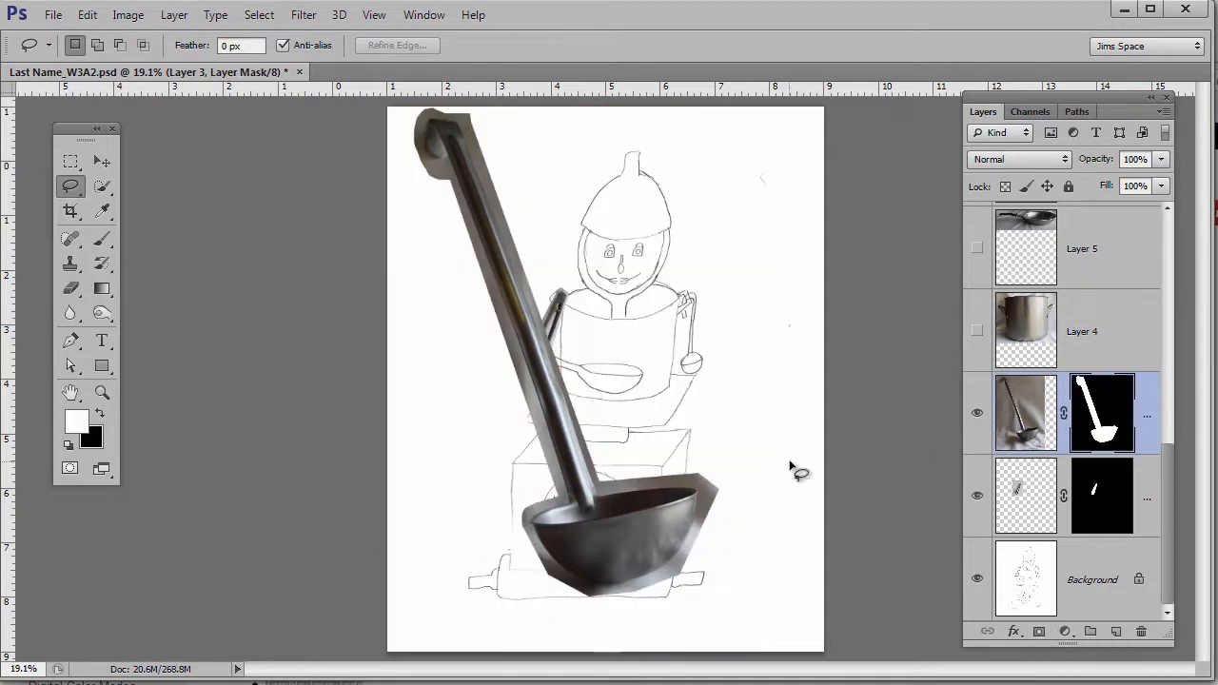
- Shrink the ladle to about a third of its size and move it onto the robot's right-side arm
key(ctrl+t)
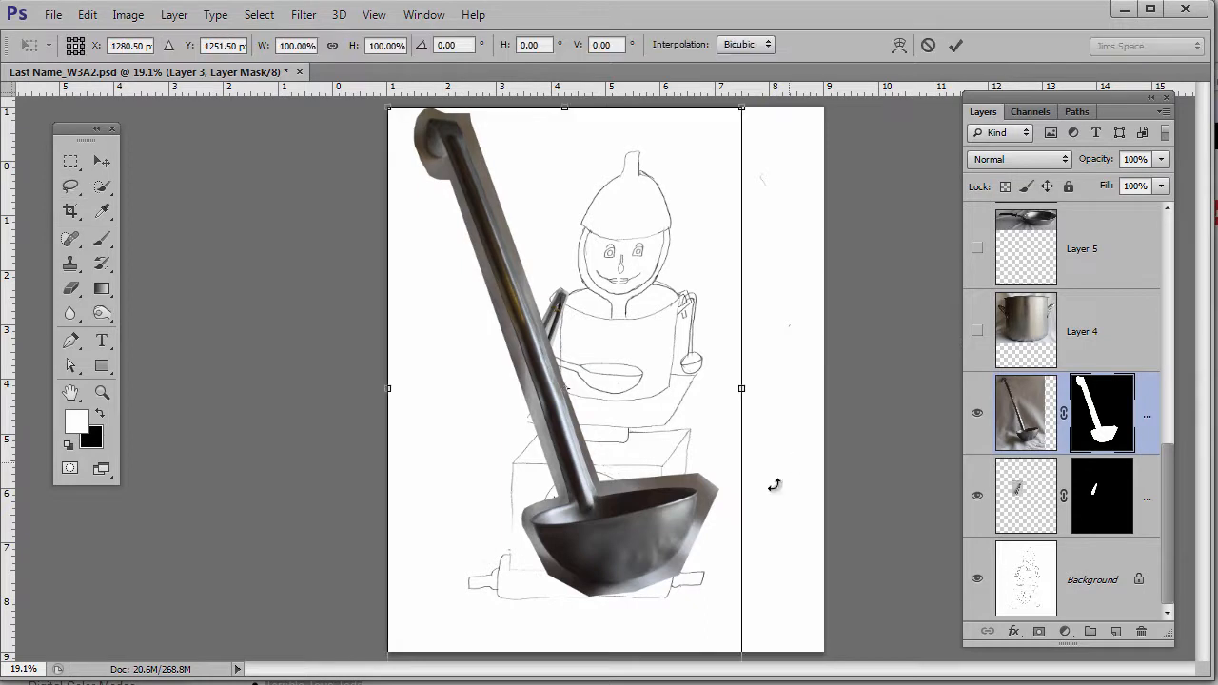
scroll(725, 544, down, 1)
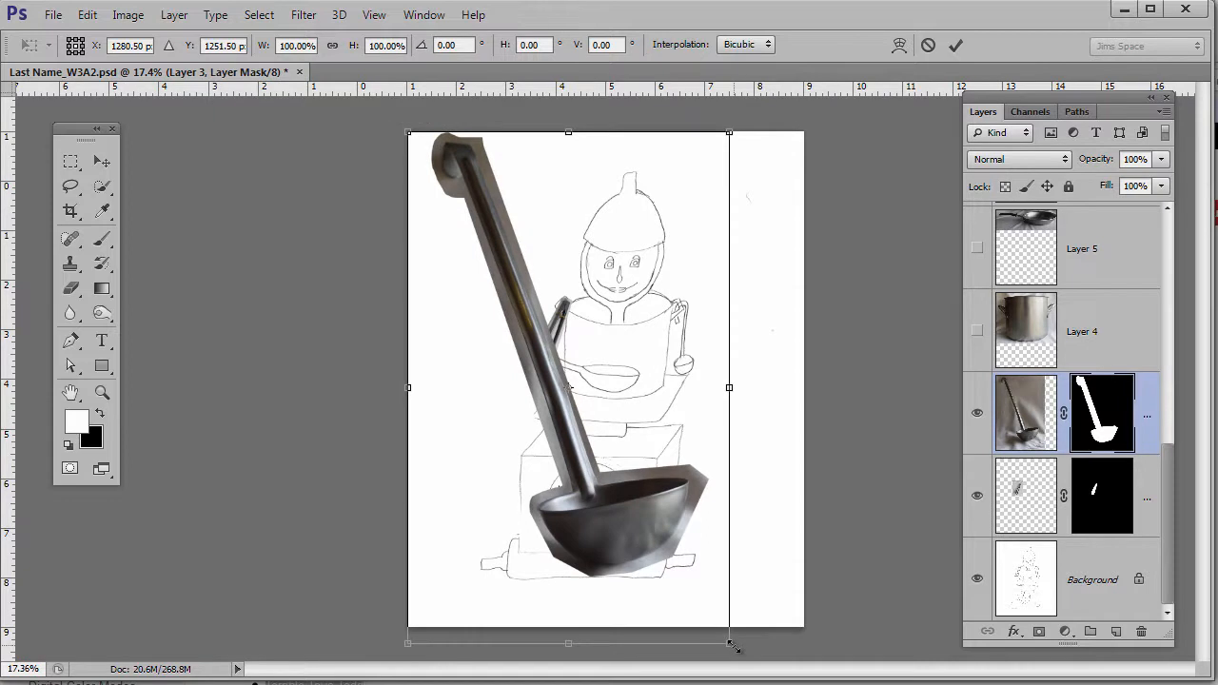
drag(729, 644, 523, 306)
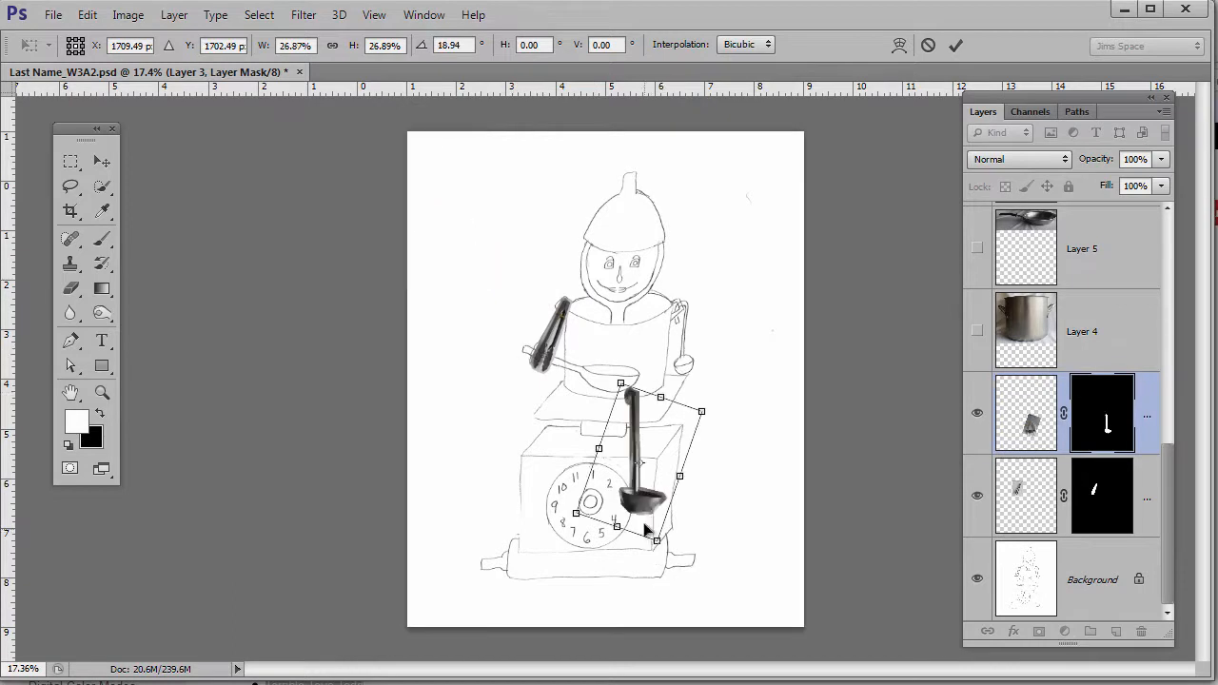
drag(651, 524, 694, 392)
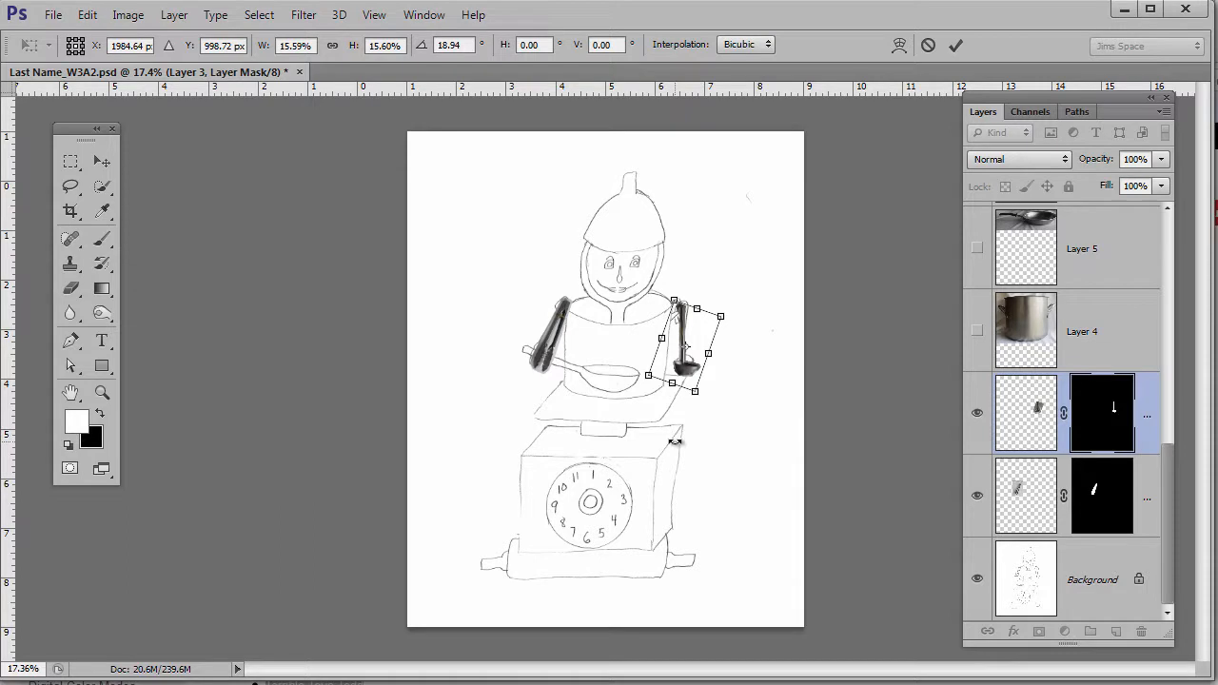
key(l)
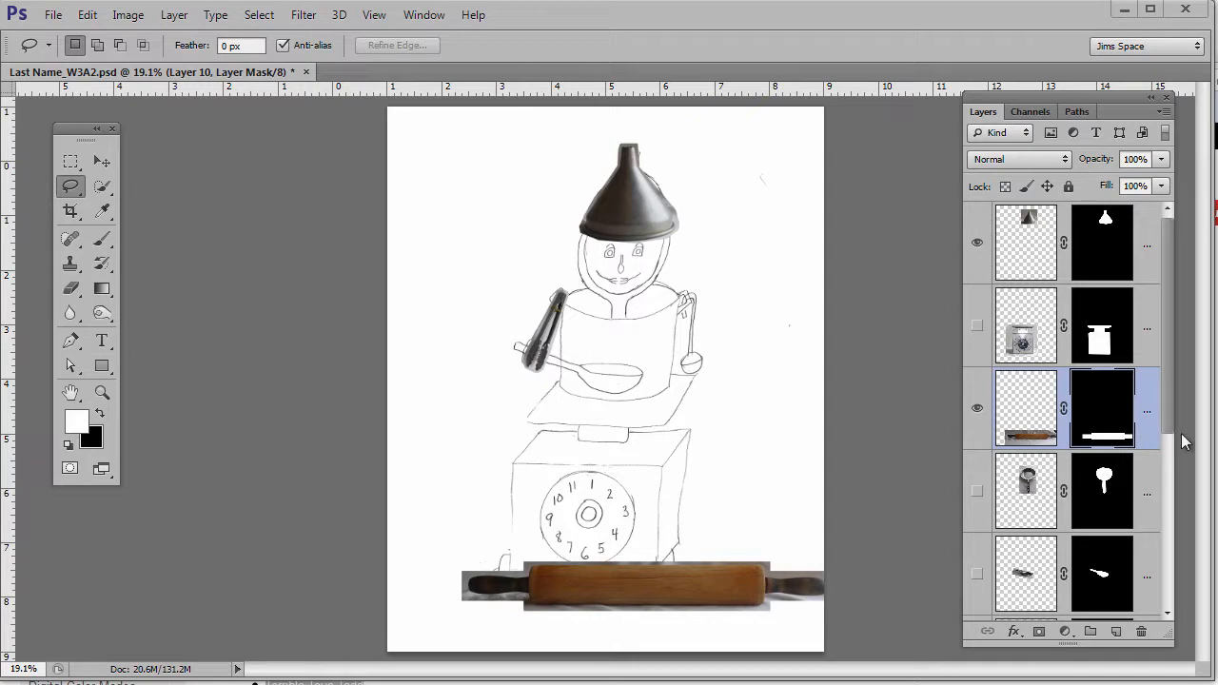
- Compare the rolling pin layer on and off, target its image instead of its mask, and trial a transform
click(977, 410)
click(978, 411)
click(978, 411)
click(978, 411)
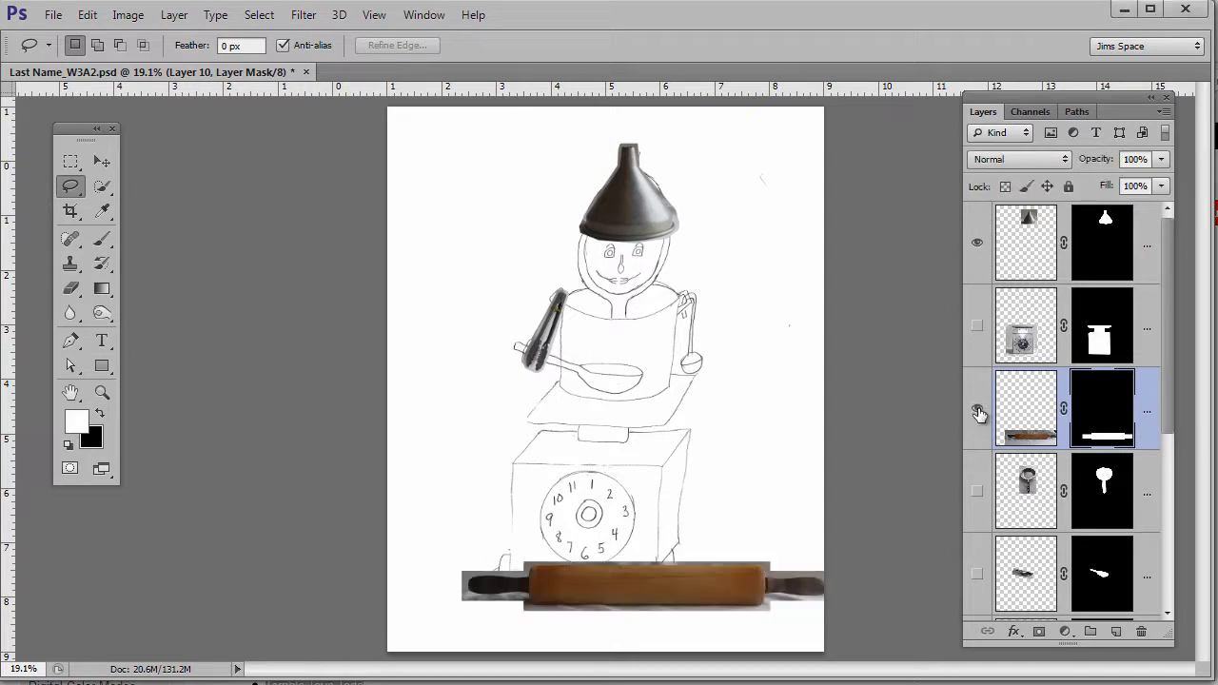
click(1039, 415)
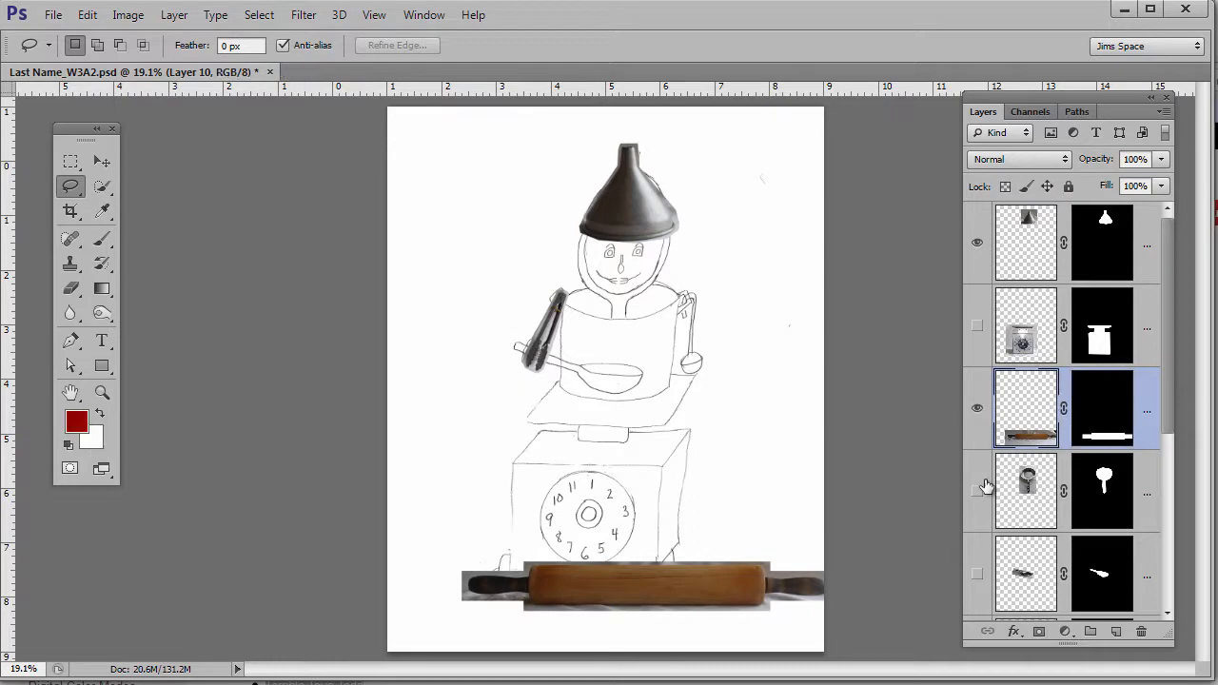
key(ctrl+t)
click(621, 594)
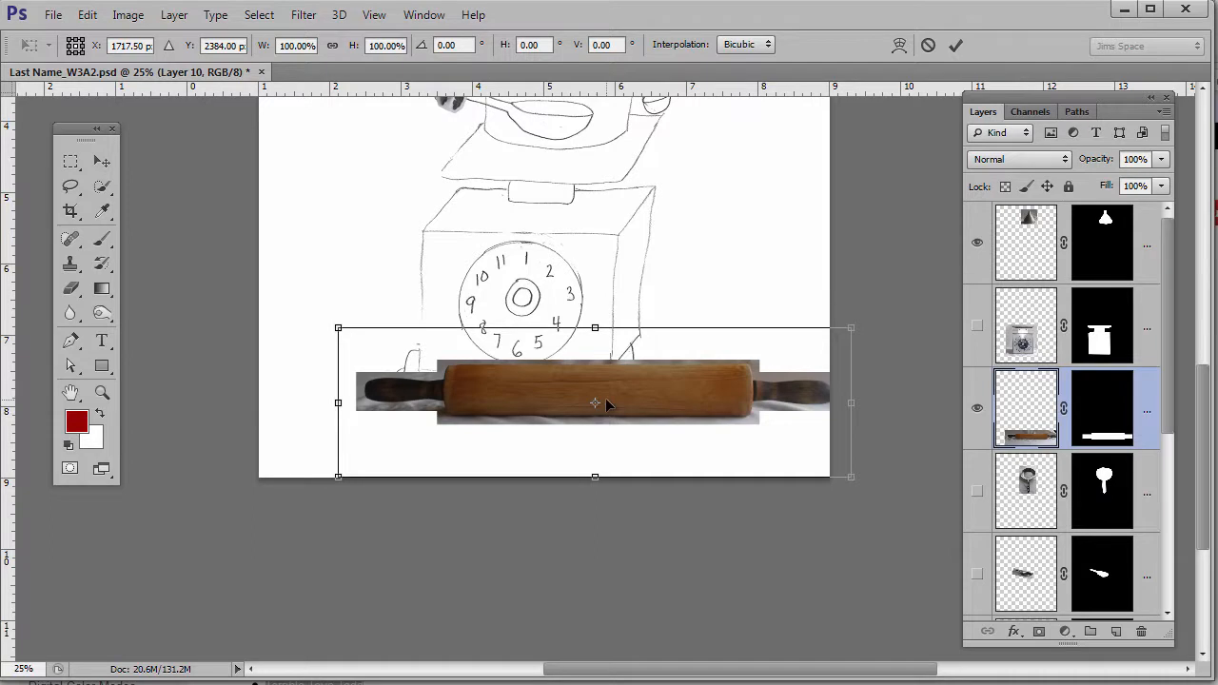
key(Return)
key(l)
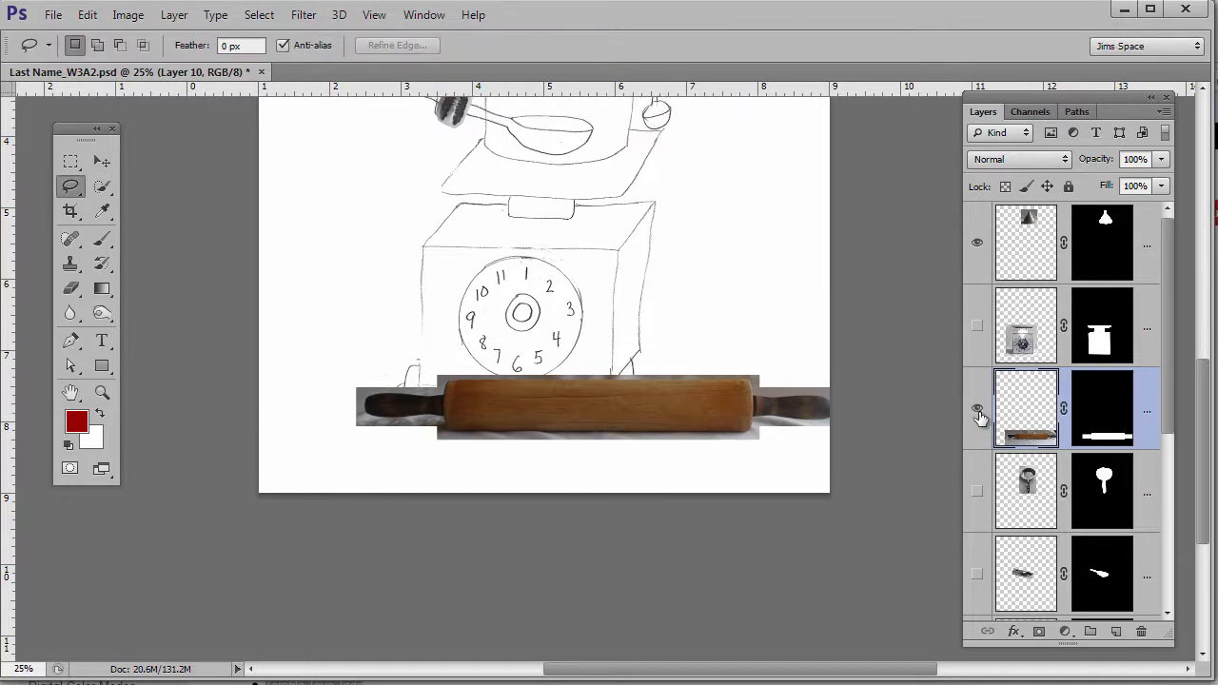
click(977, 411)
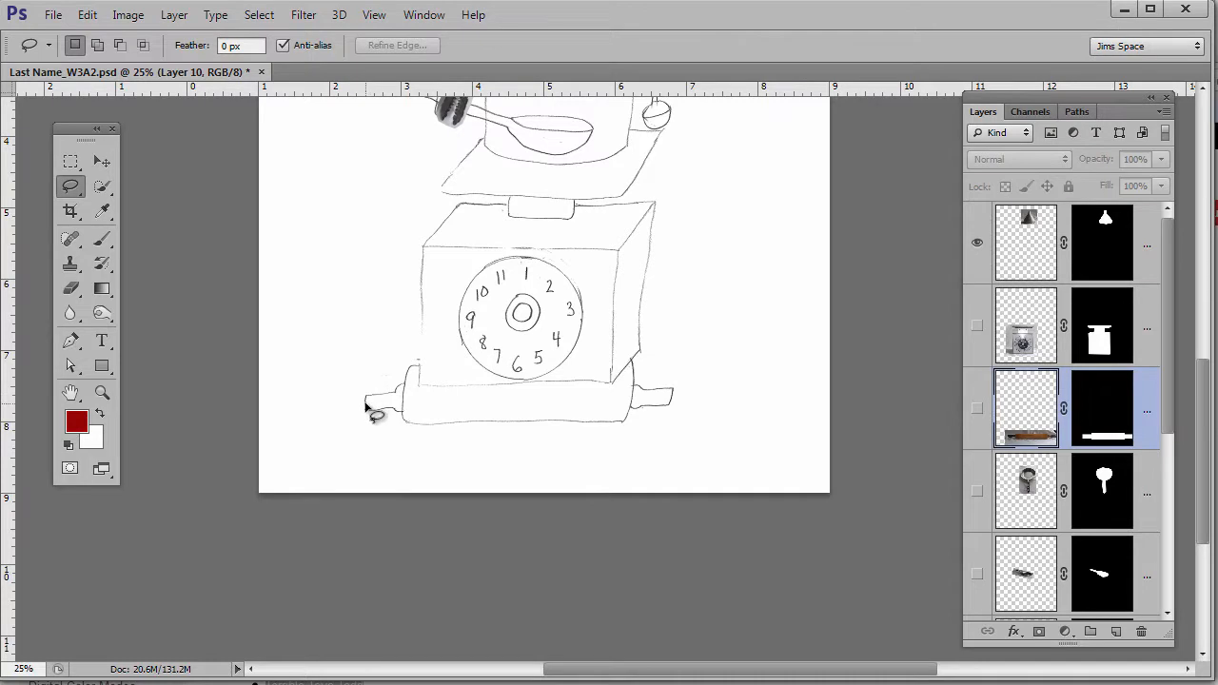
click(978, 410)
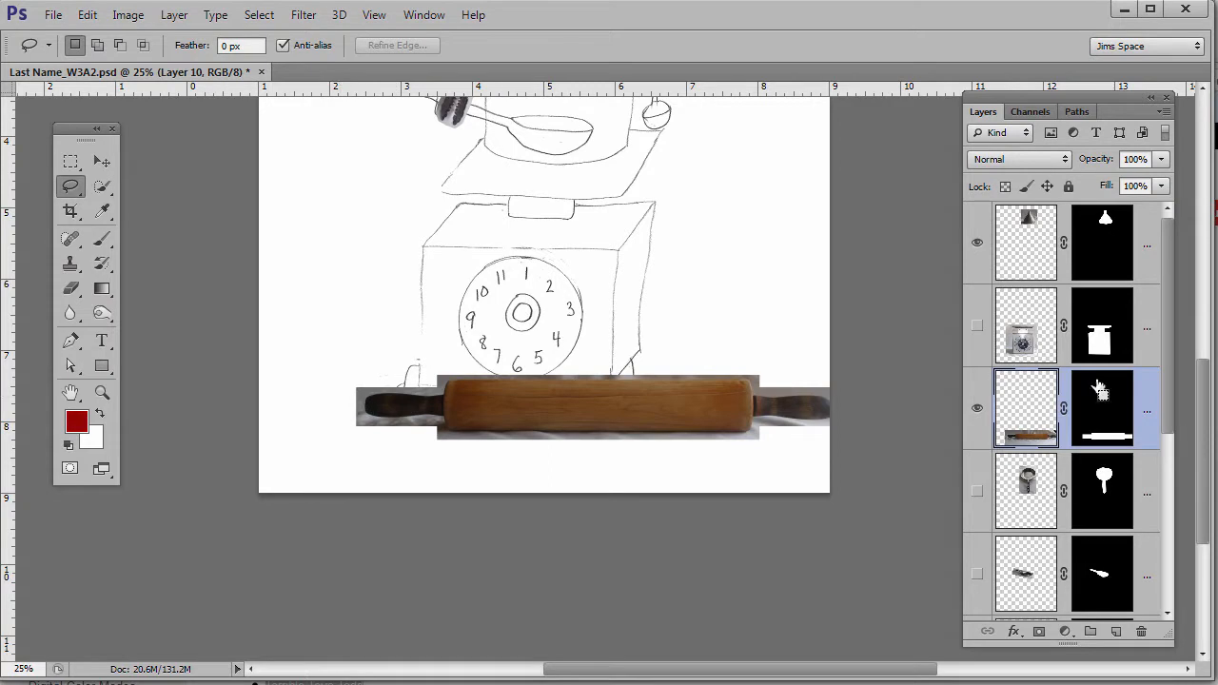
- Scale the rolling pin down to about 69%, pivoting from its left end
key(ctrl+t)
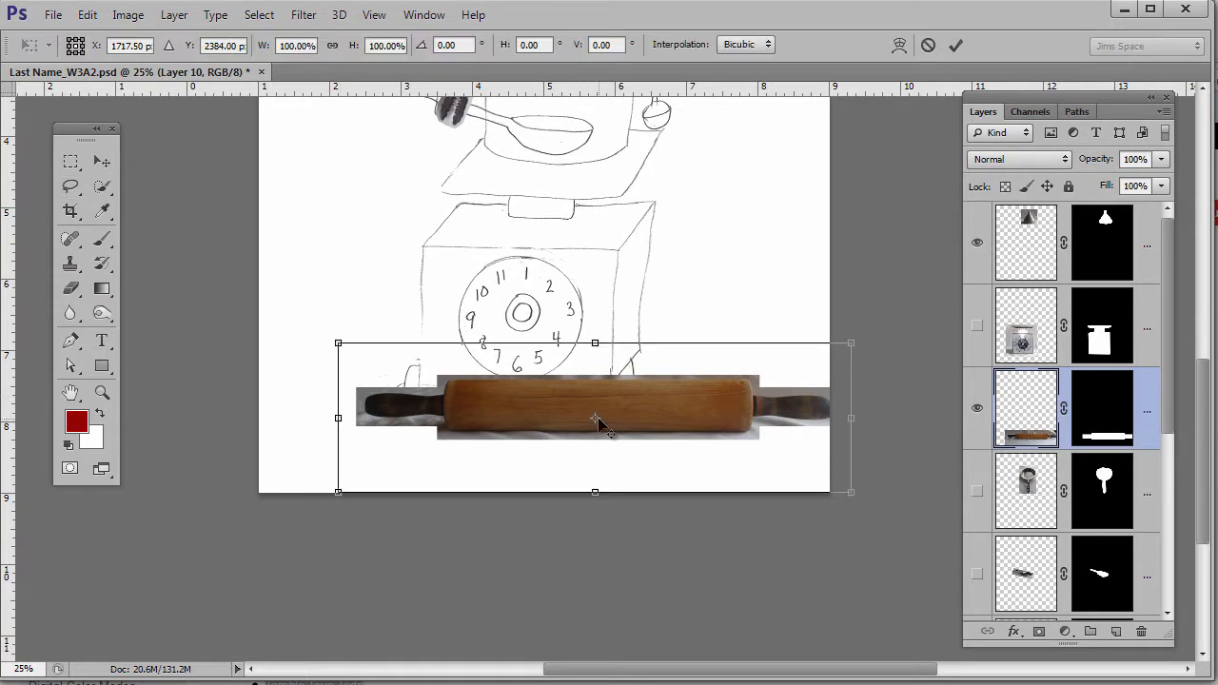
drag(598, 421, 368, 414)
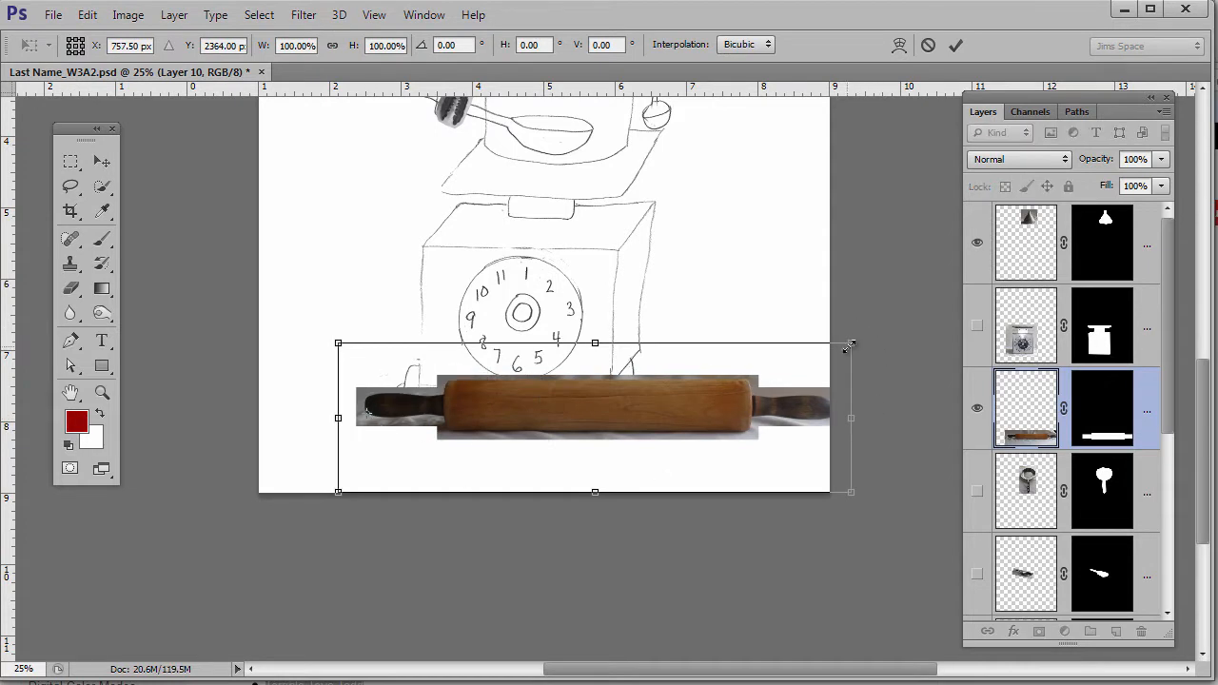
drag(850, 344, 690, 372)
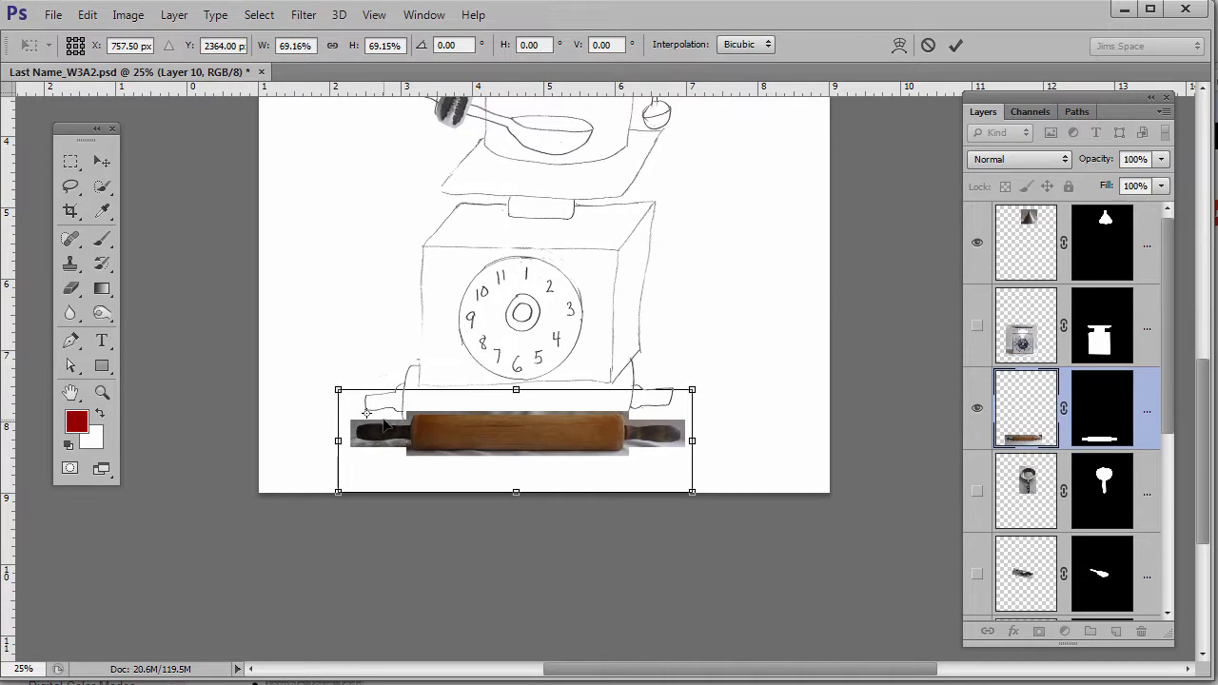
key(Return)
- Move the rolling pin just below the robot's base and stretch it to about 155% height
drag(483, 439, 484, 442)
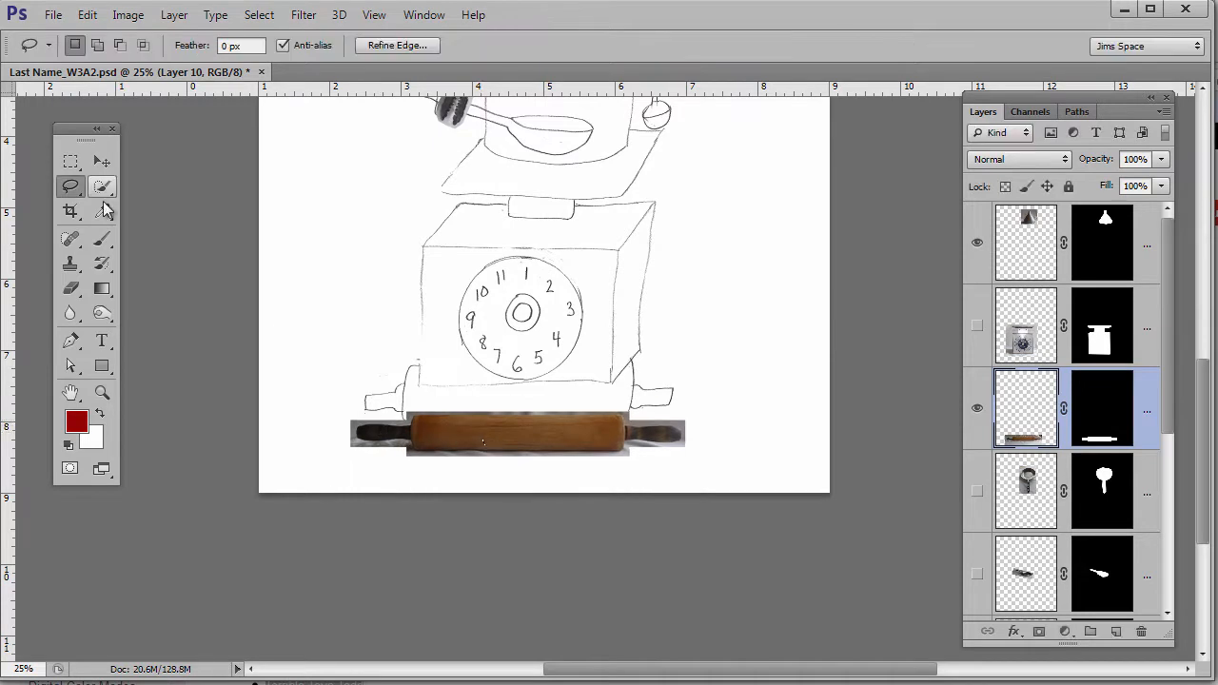
click(102, 164)
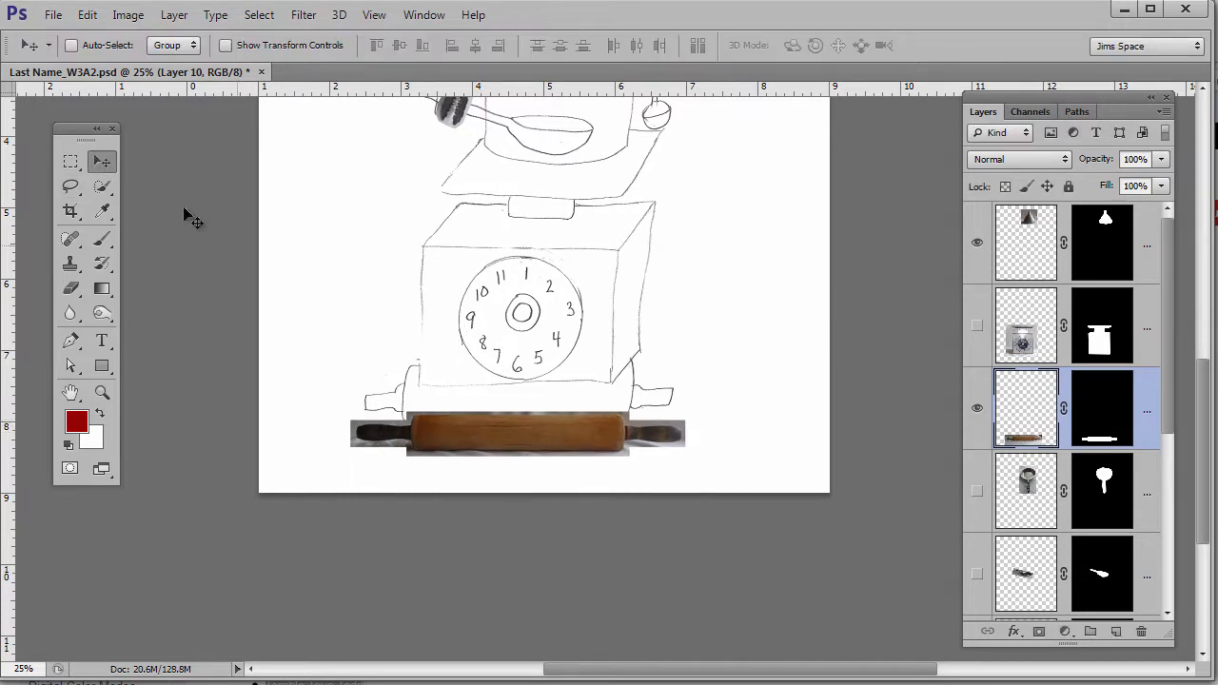
mouse_move(466, 426)
mouse_down()
mouse_move(495, 445)
mouse_move(450, 428)
mouse_move(471, 426)
mouse_move(470, 440)
mouse_up()
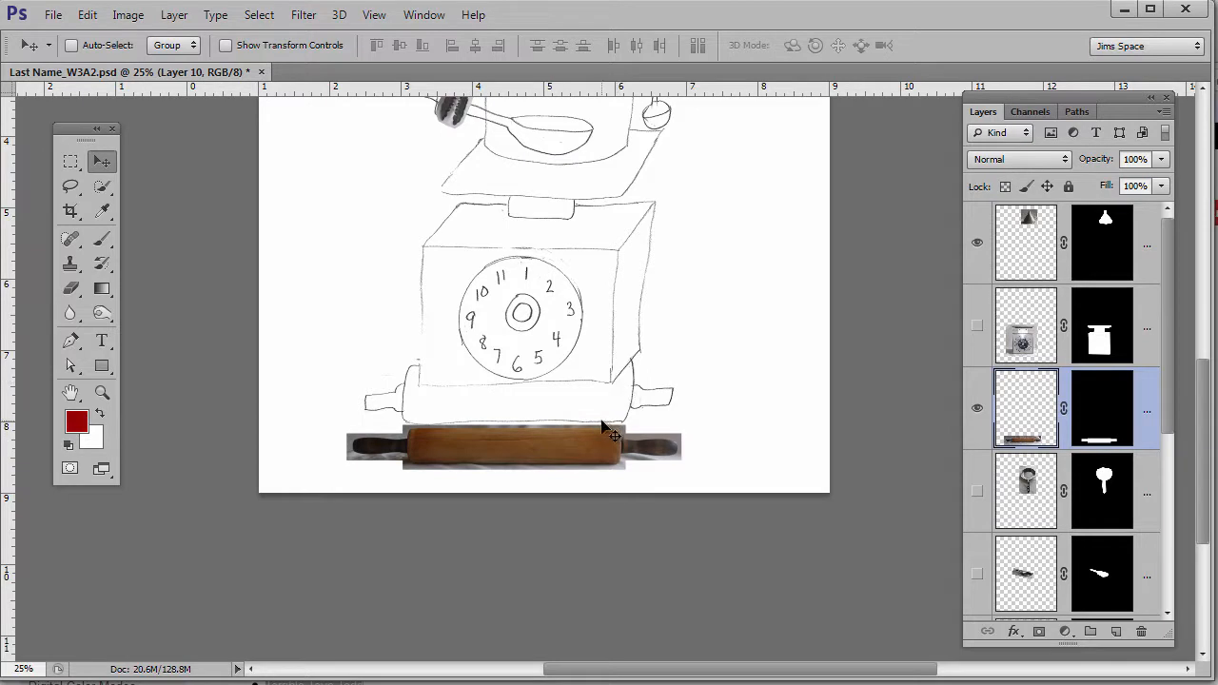
key(ctrl+t)
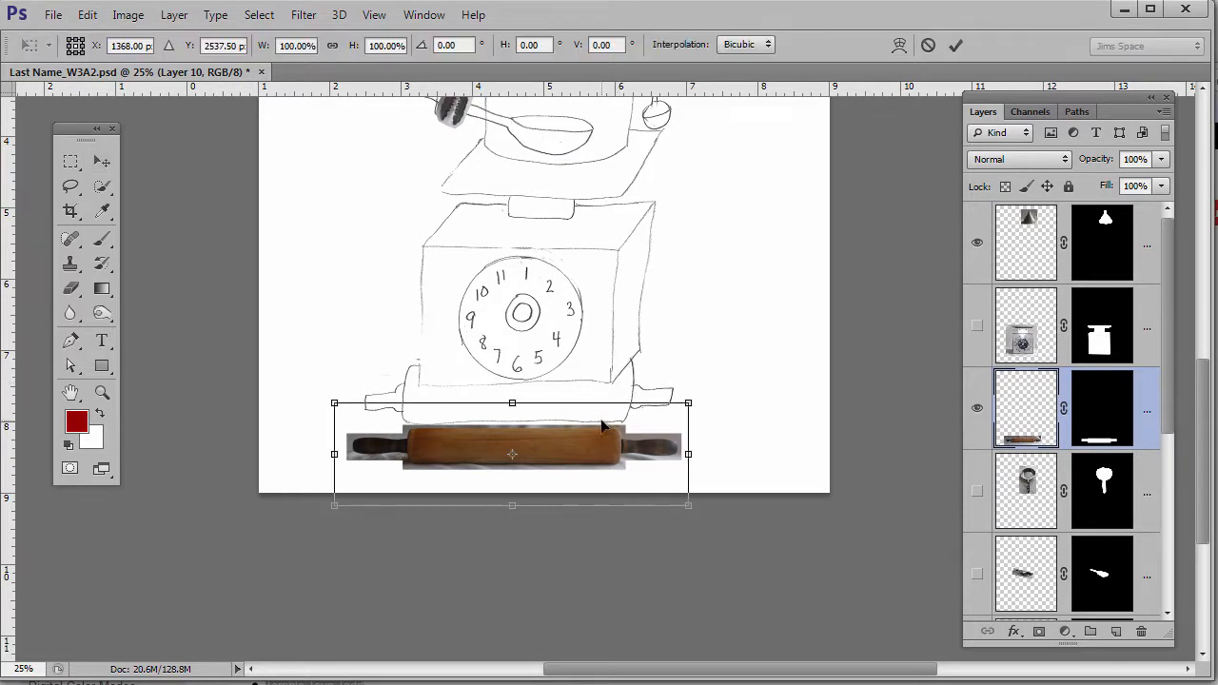
drag(512, 405, 514, 373)
- Commit the taller rolling pin and zoom in on the funnel hat
key(Return)
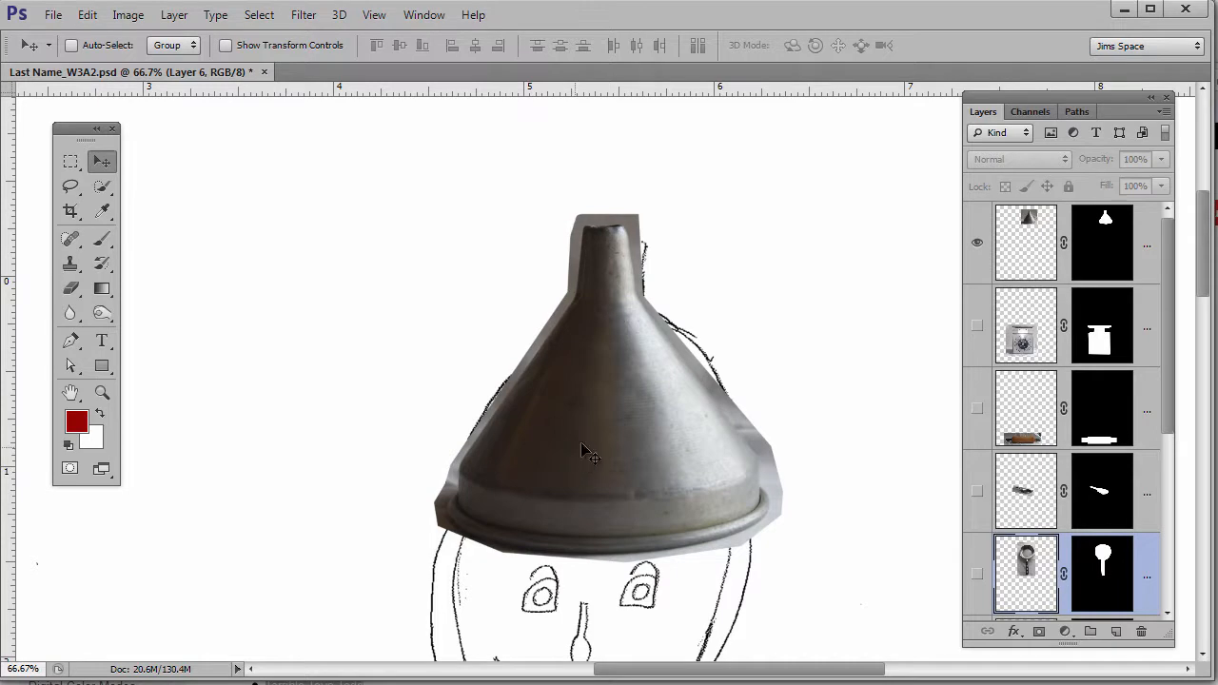
click(584, 503)
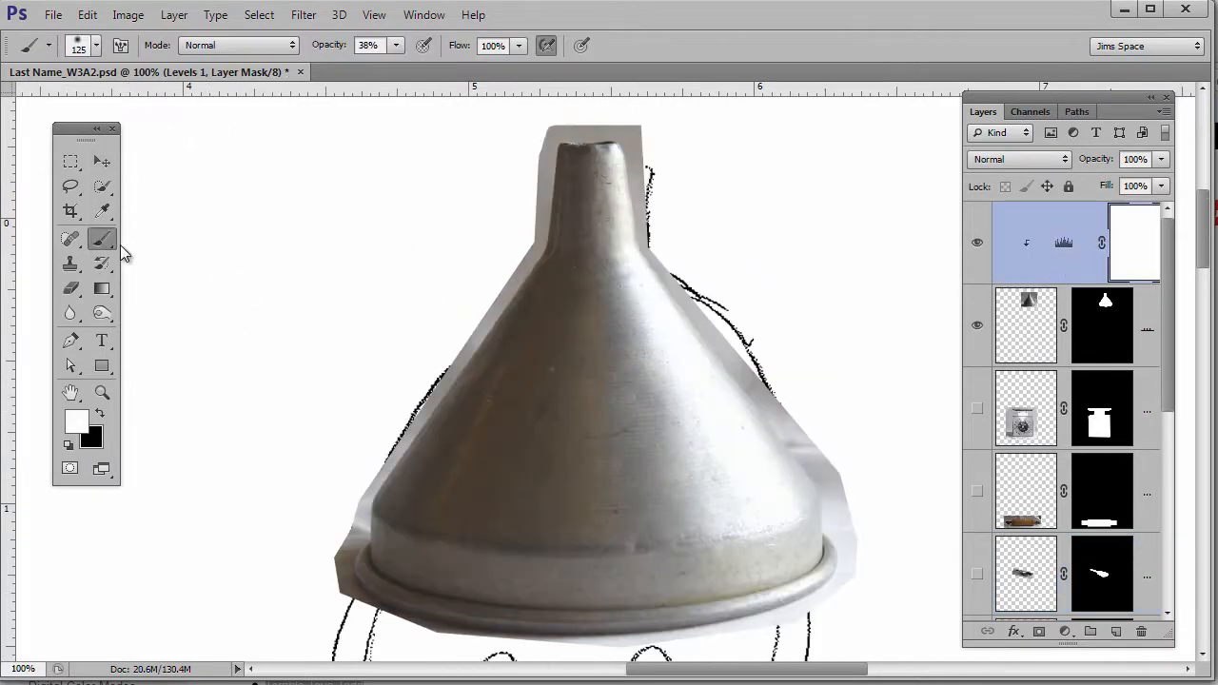
- Target the funnel's layer mask and set a black brush at 100% hardness, 20 px
click(1106, 328)
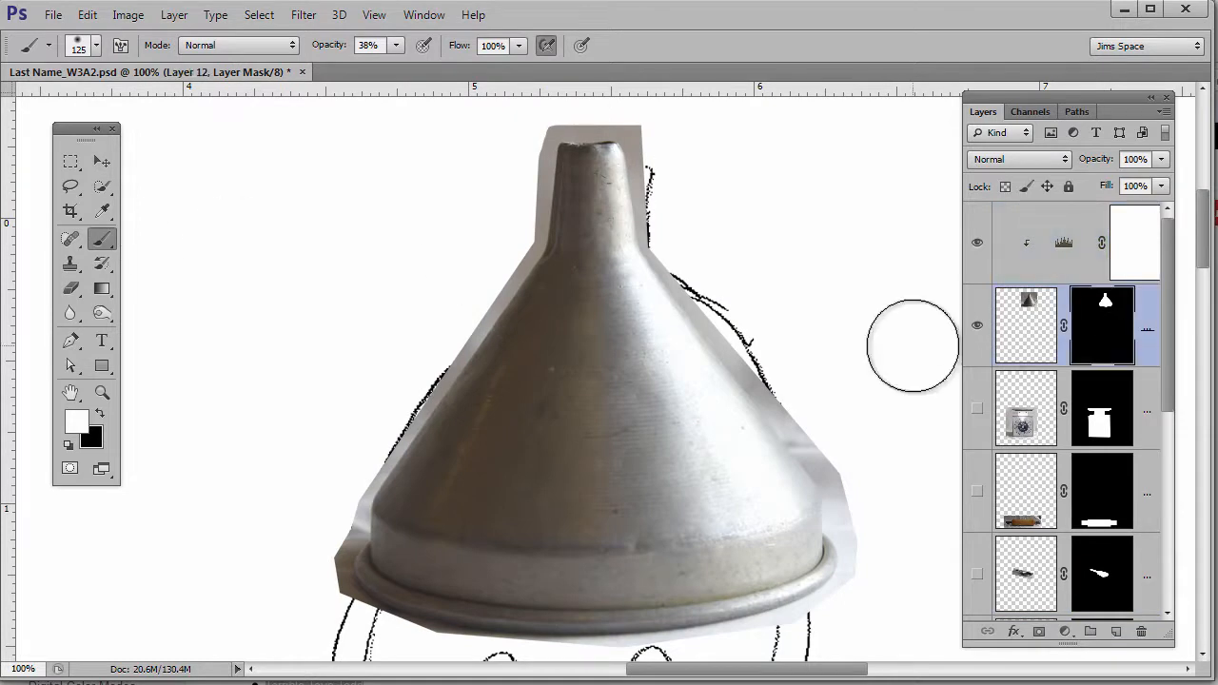
click(95, 415)
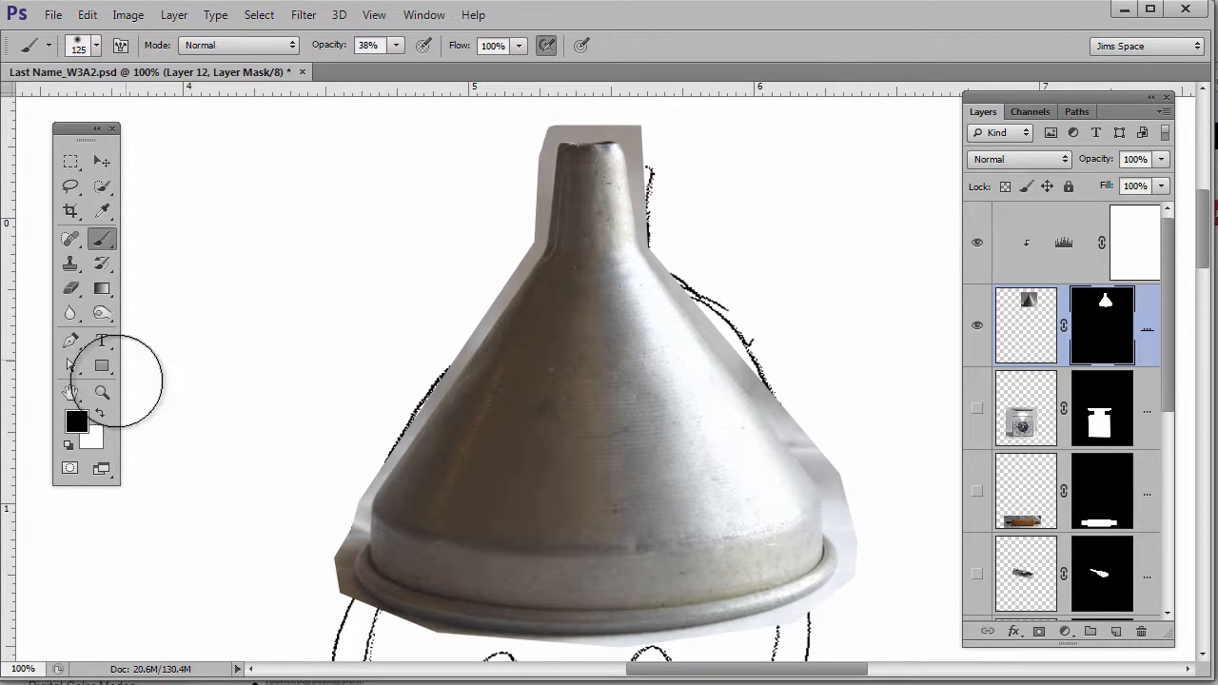
click(97, 48)
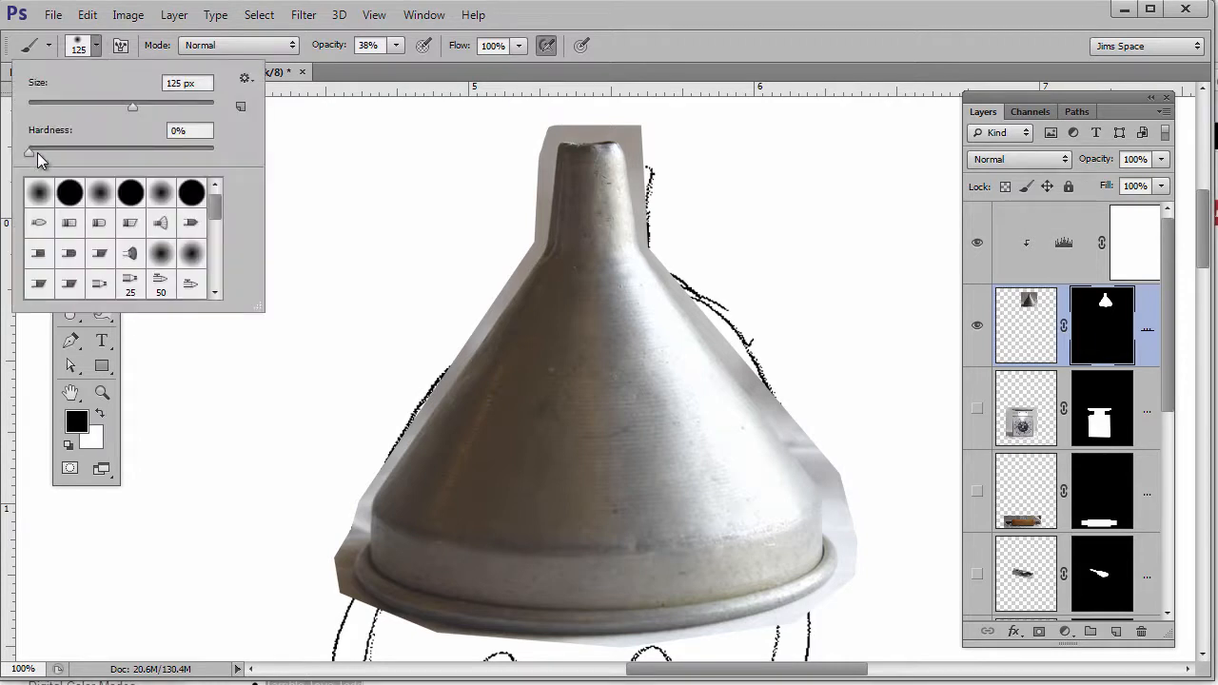
drag(30, 150, 241, 151)
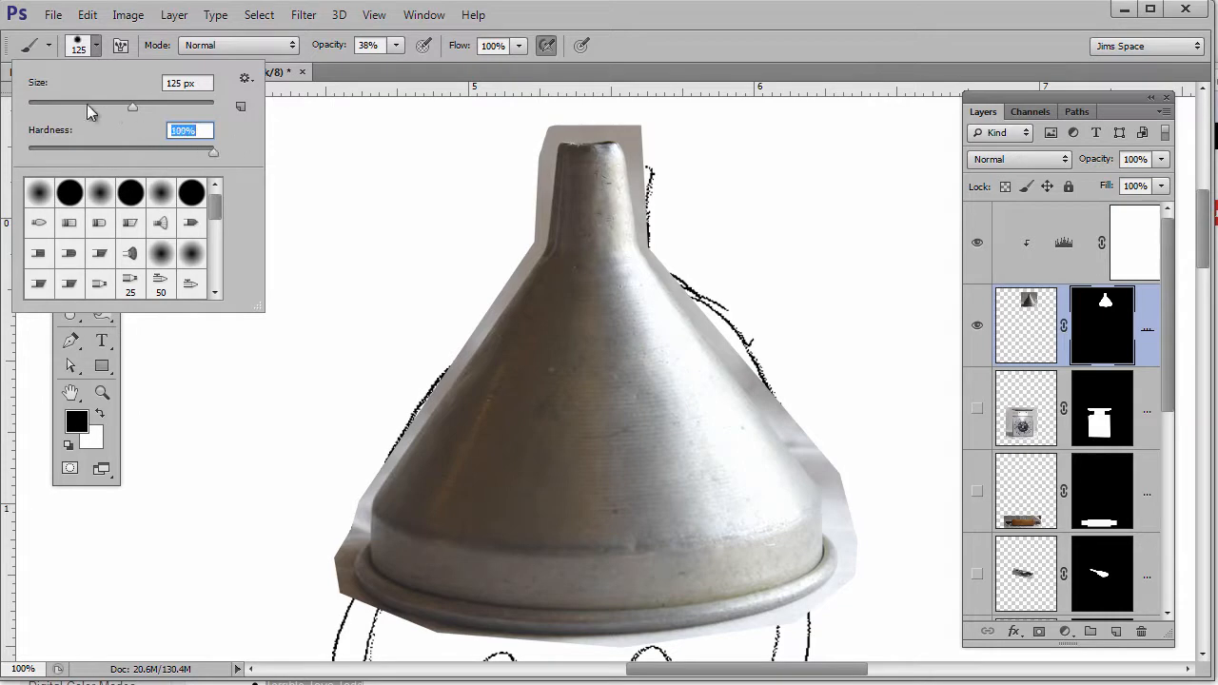
click(53, 105)
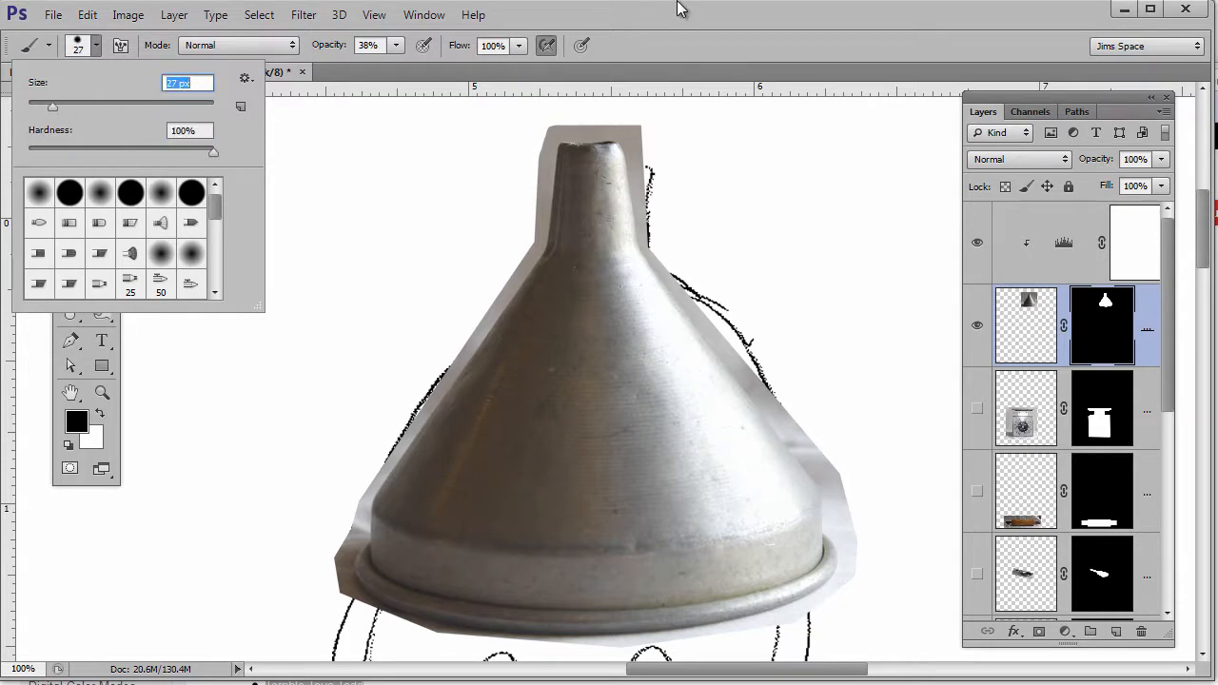
click(689, 114)
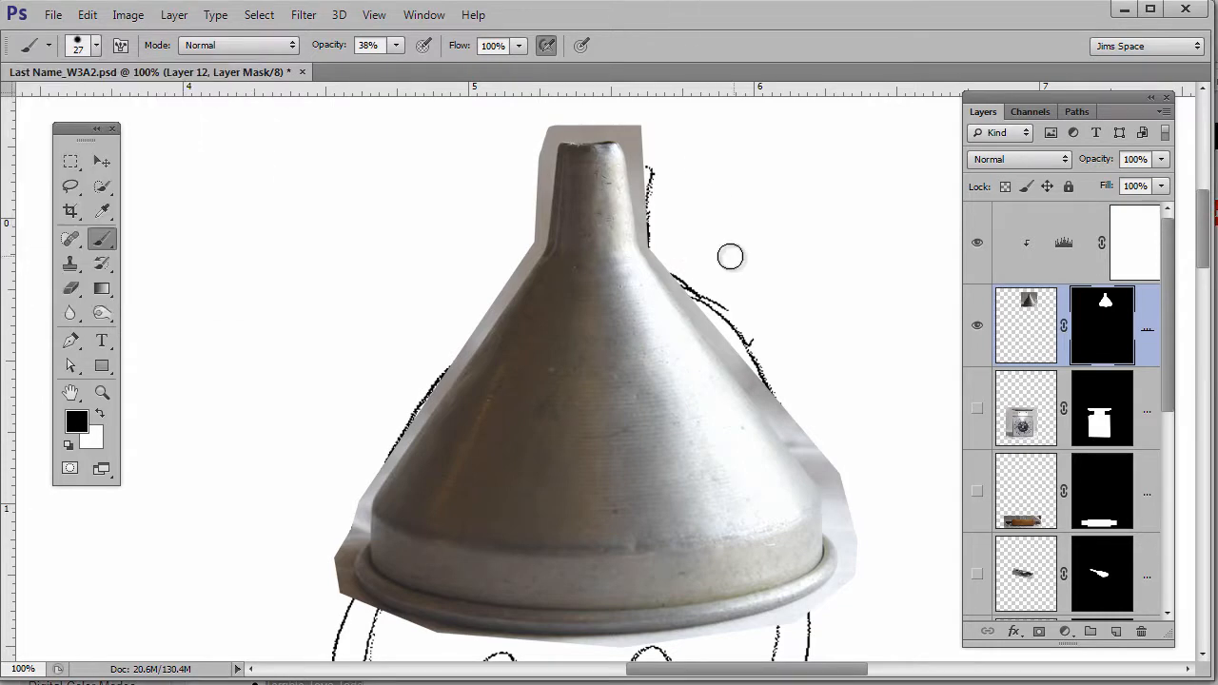
key(space)
ctrl+click(660, 259)
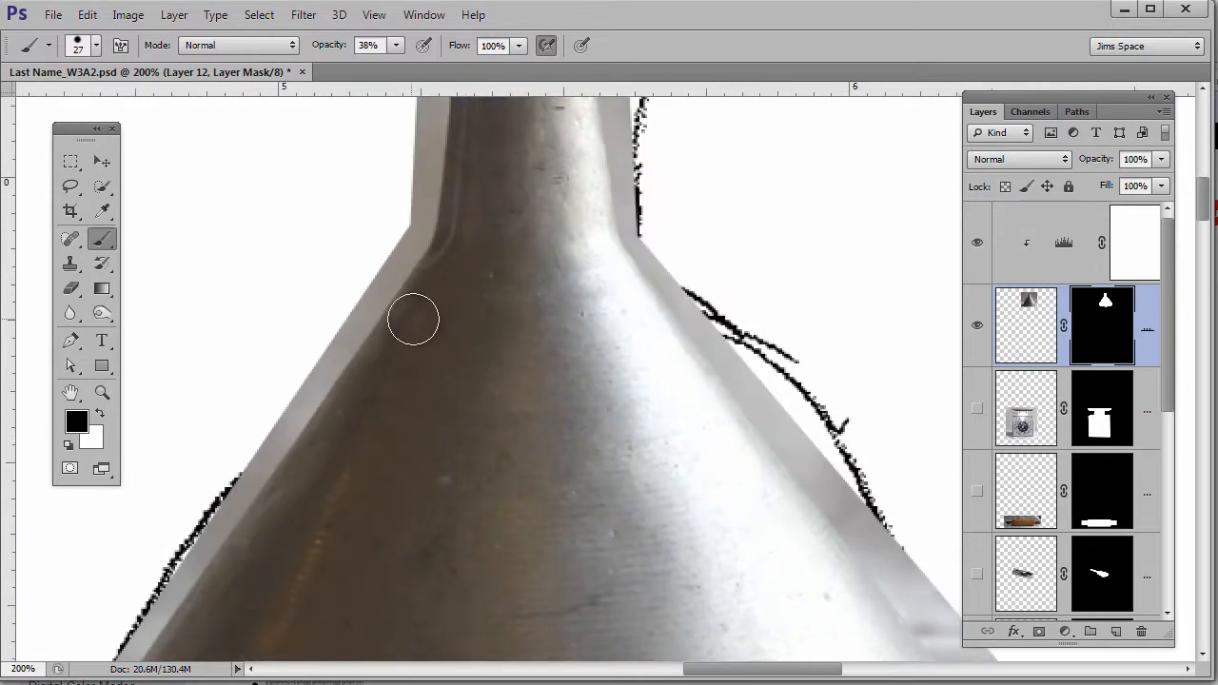
key(bracketleft)
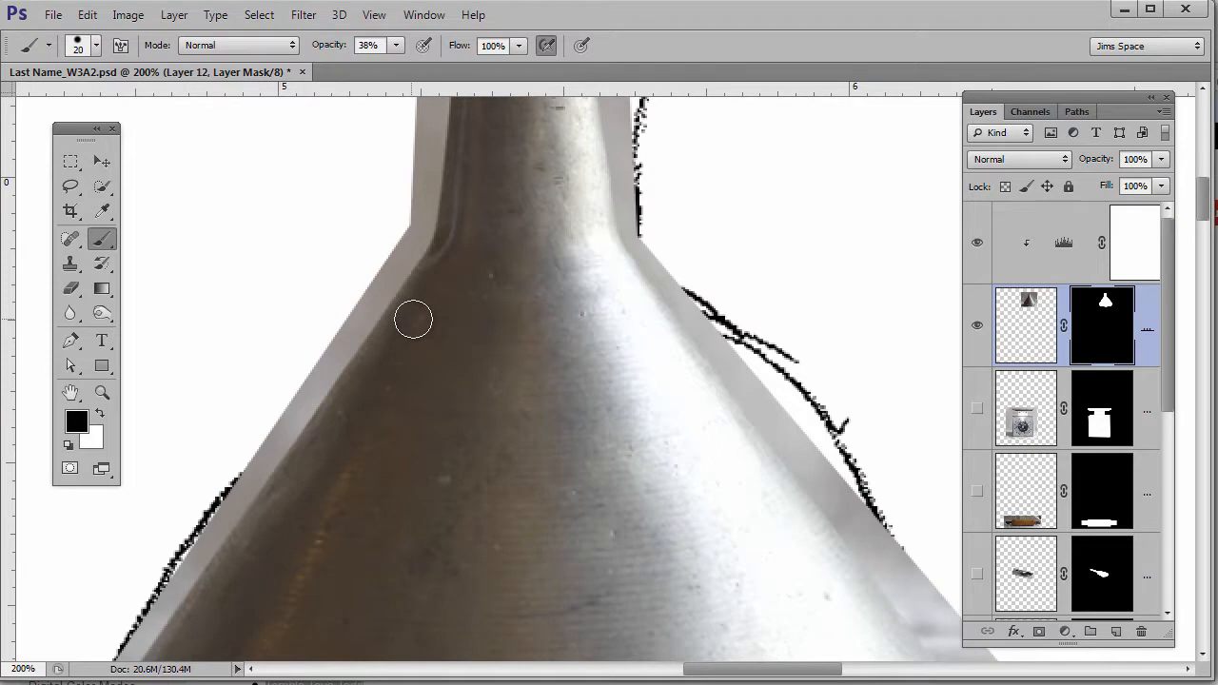
ctrl+alt+click(526, 322)
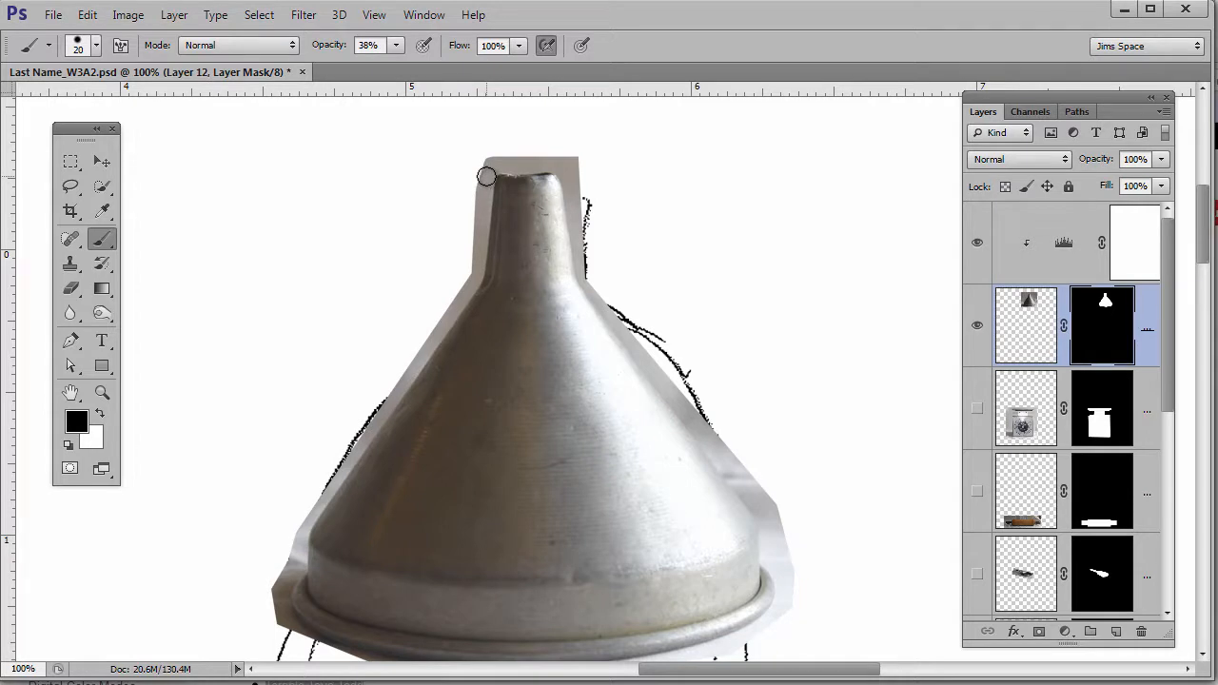
- Raise brush opacity to 100% and mask the grey fringe down the spout and funnel's left side
drag(485, 176, 483, 186)
click(397, 52)
drag(398, 68, 457, 66)
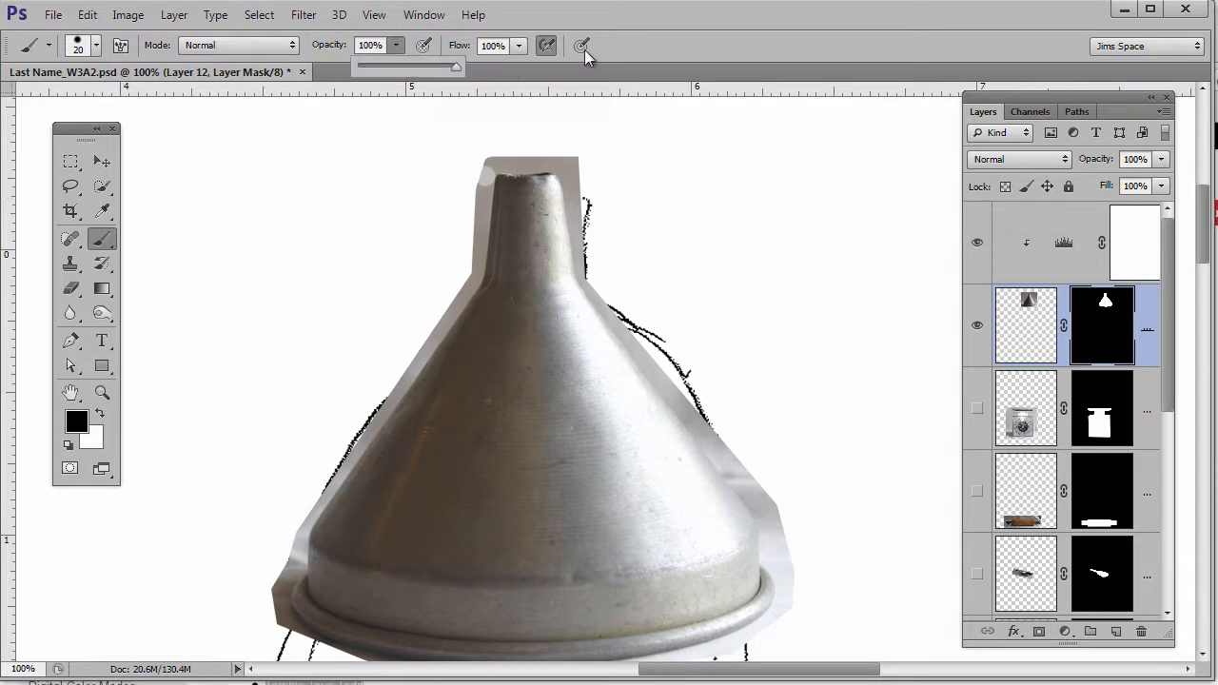
click(665, 47)
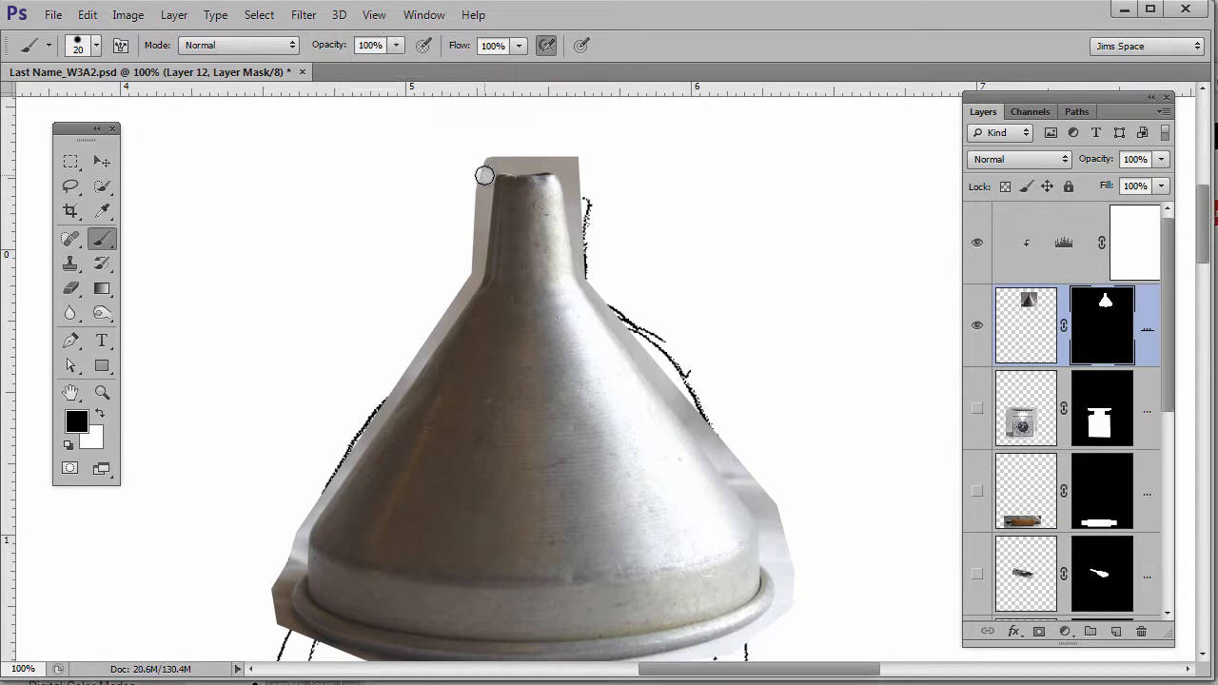
click(484, 176)
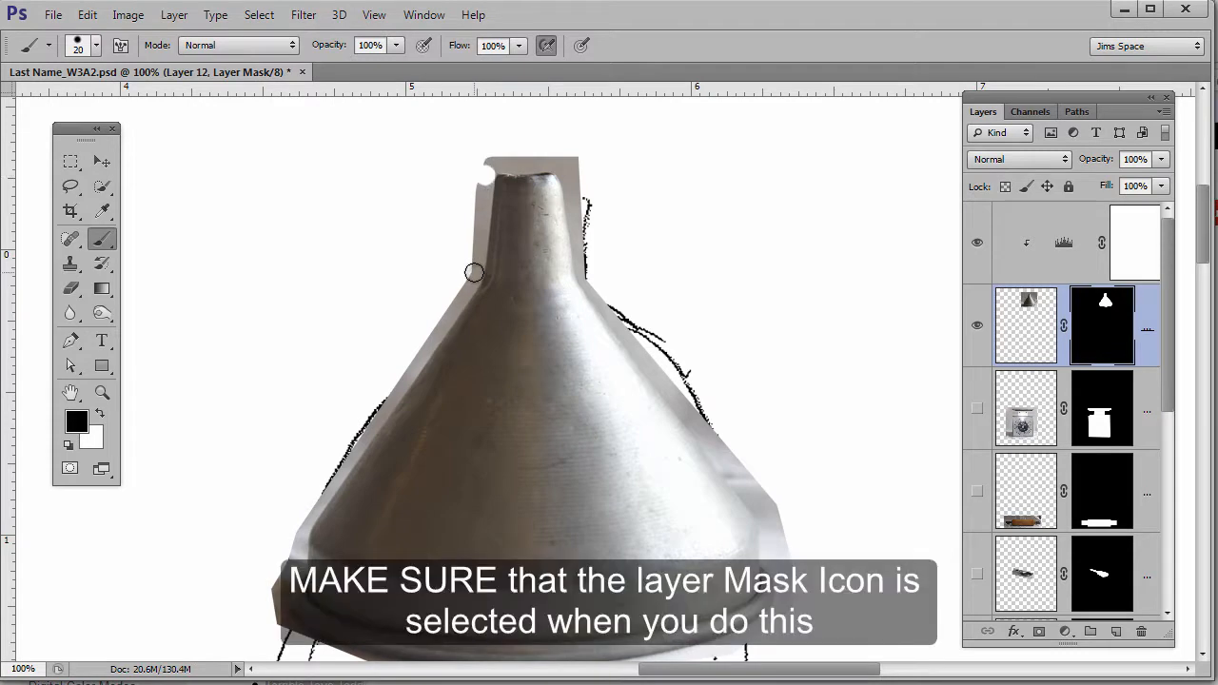
shift+click(474, 274)
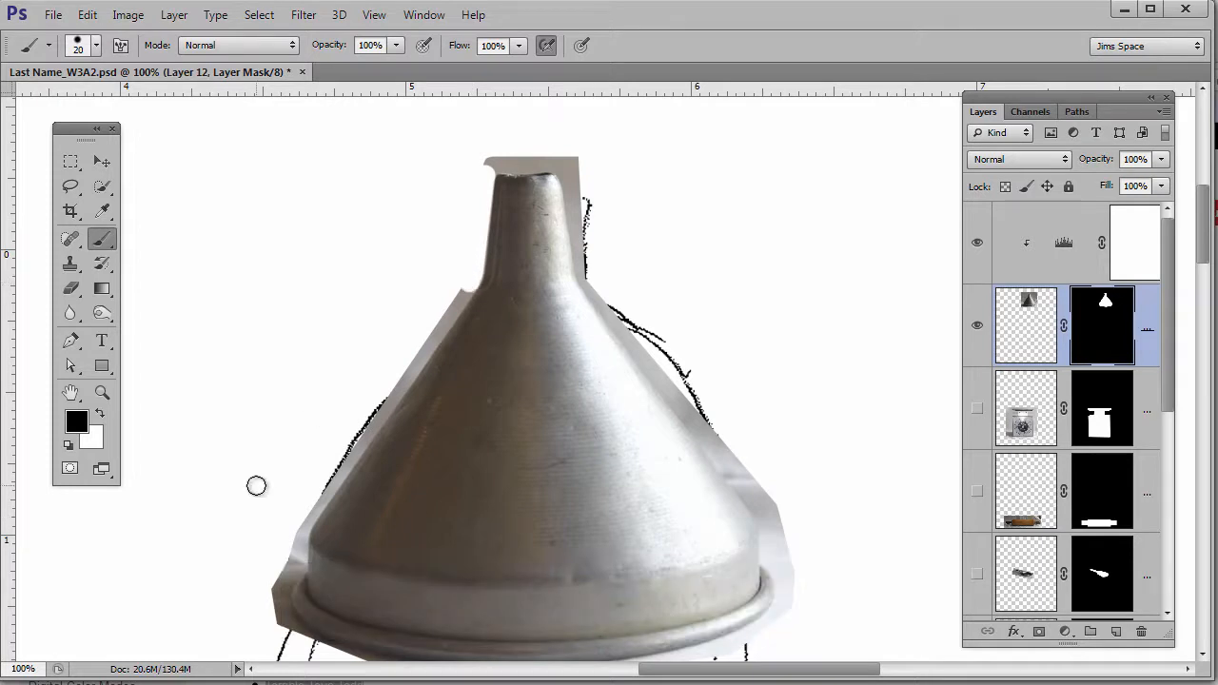
click(478, 279)
shift+click(305, 521)
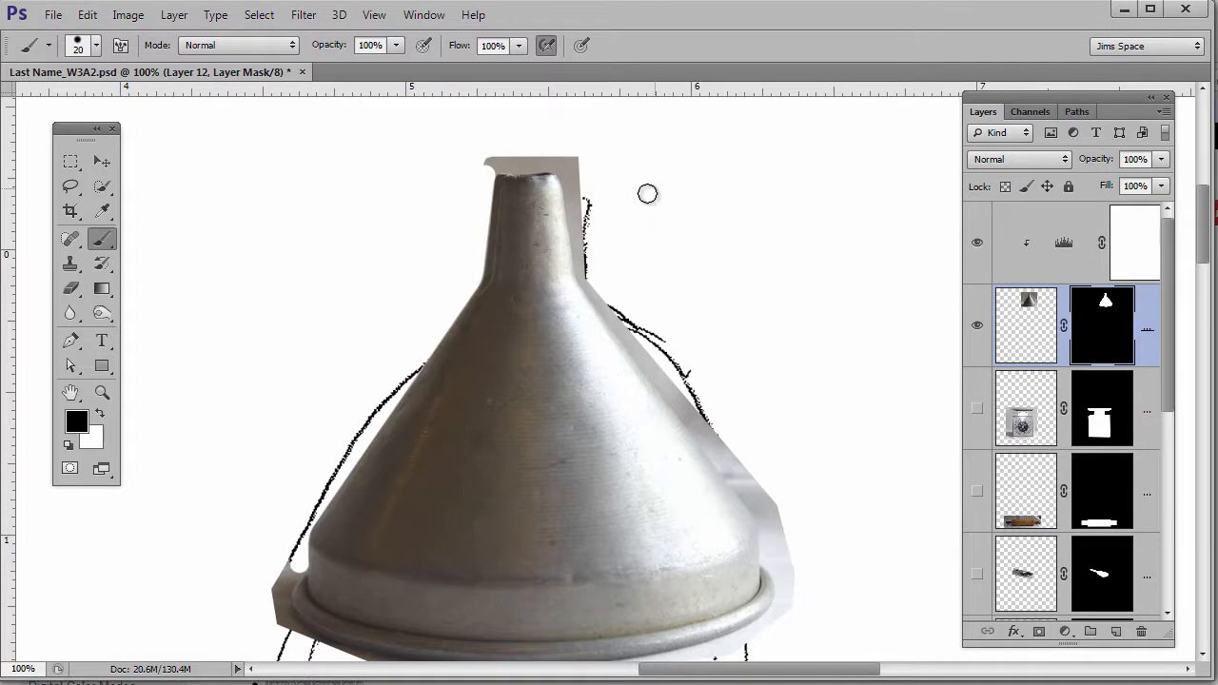
- At 200% zoom, mask the grey area above the spout and along its right edge and shoulder
ctrl+click(451, 397)
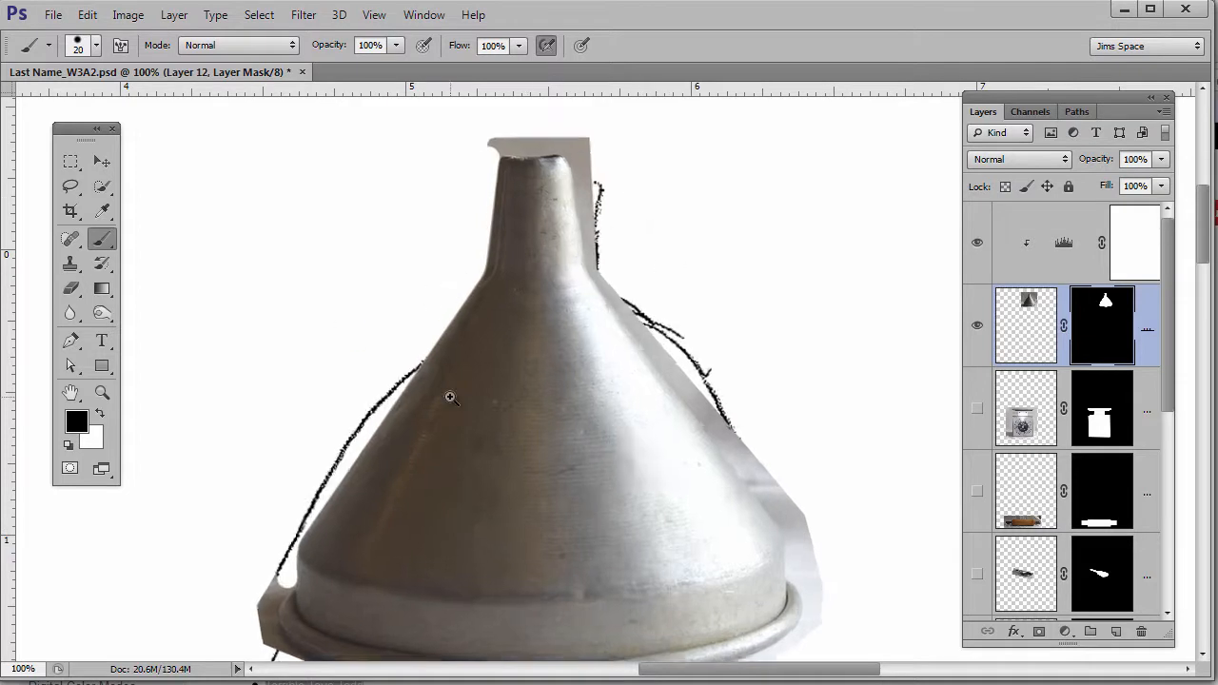
drag(661, 238, 630, 499)
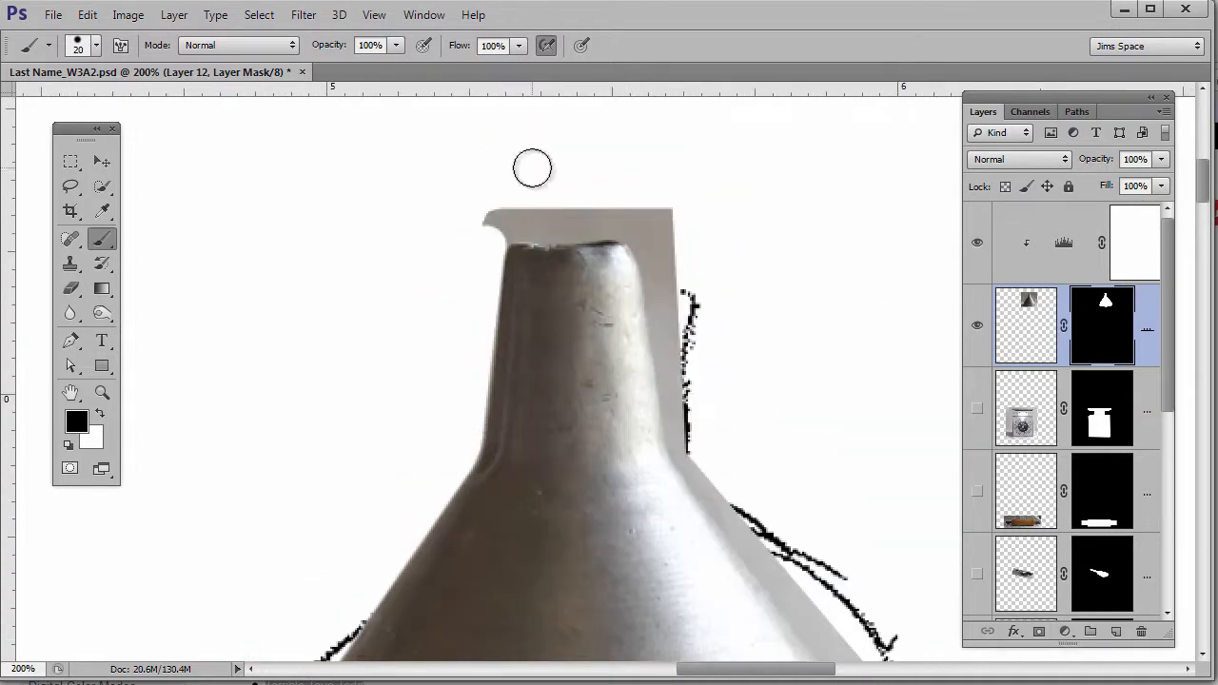
click(502, 228)
mouse_move(520, 220)
mouse_down()
mouse_move(625, 220)
mouse_move(647, 239)
mouse_move(661, 297)
mouse_up()
shift+click(681, 400)
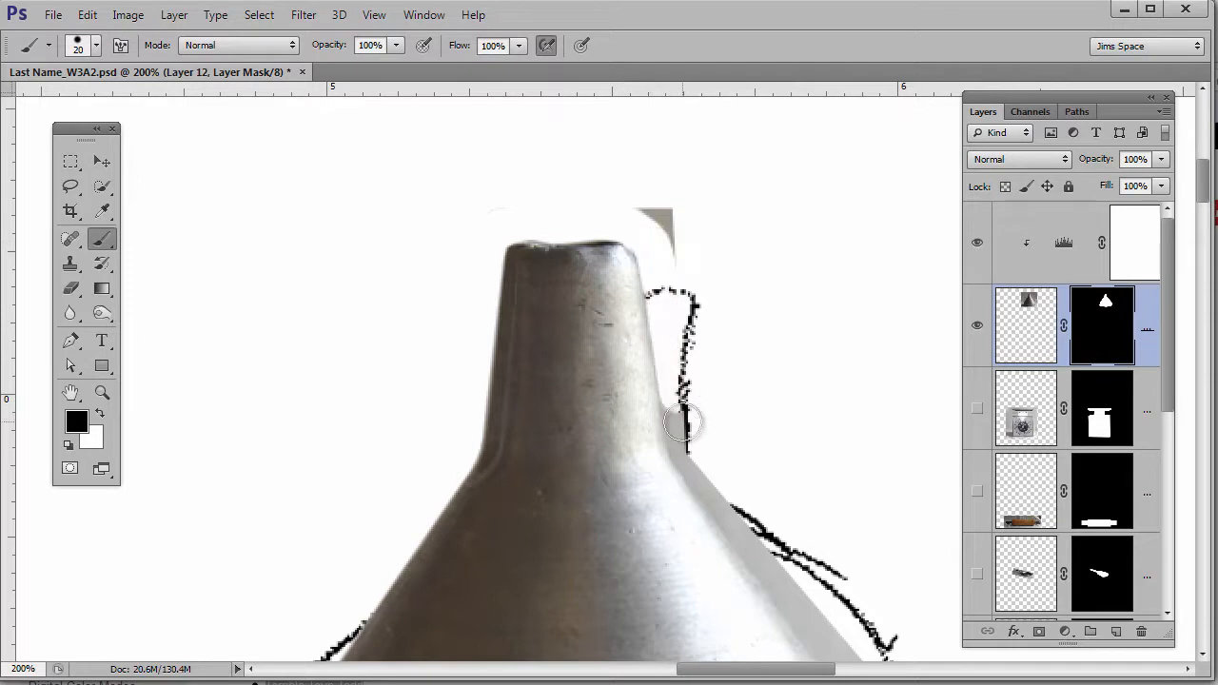
drag(692, 429, 691, 488)
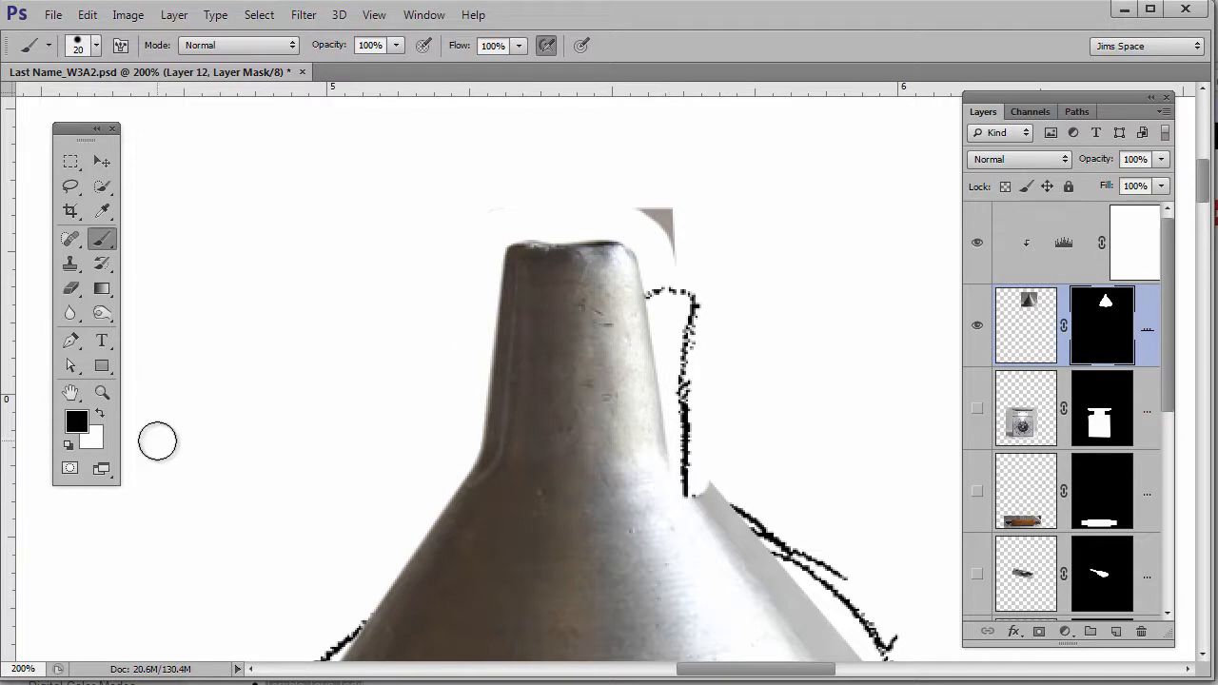
- Restore part of the funnel's right edge, then mask the grey fringe along its right side and rim
key(x)
drag(733, 493, 687, 496)
drag(626, 481, 675, 463)
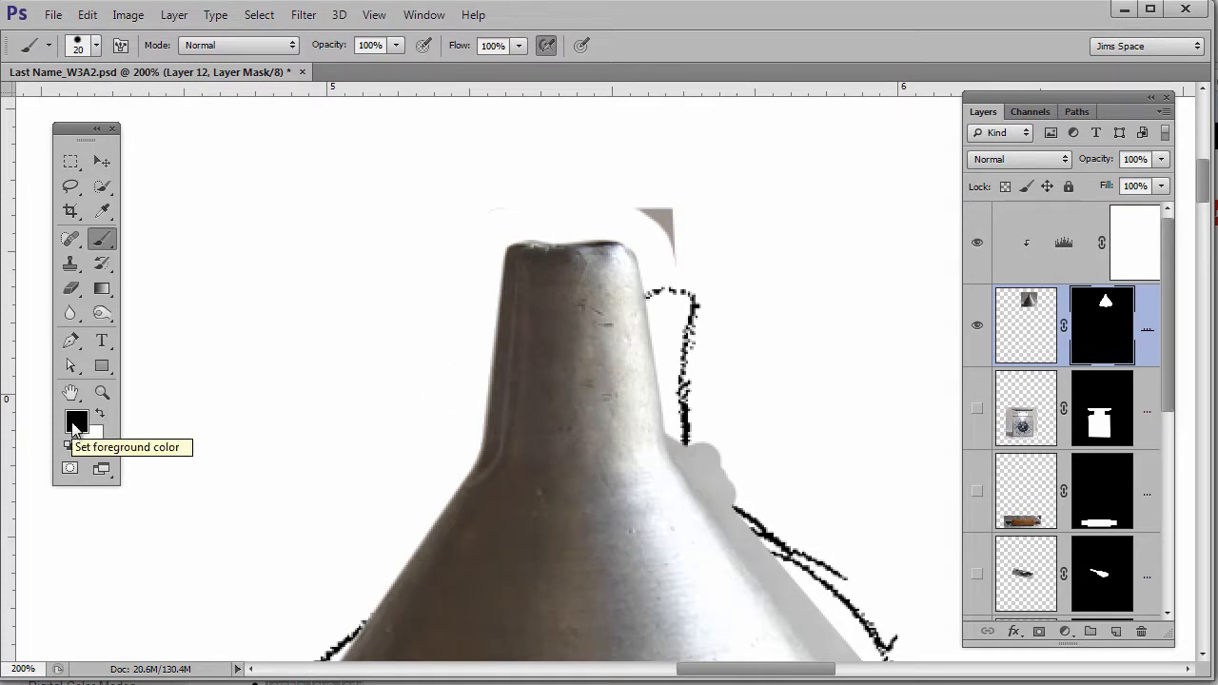
click(685, 432)
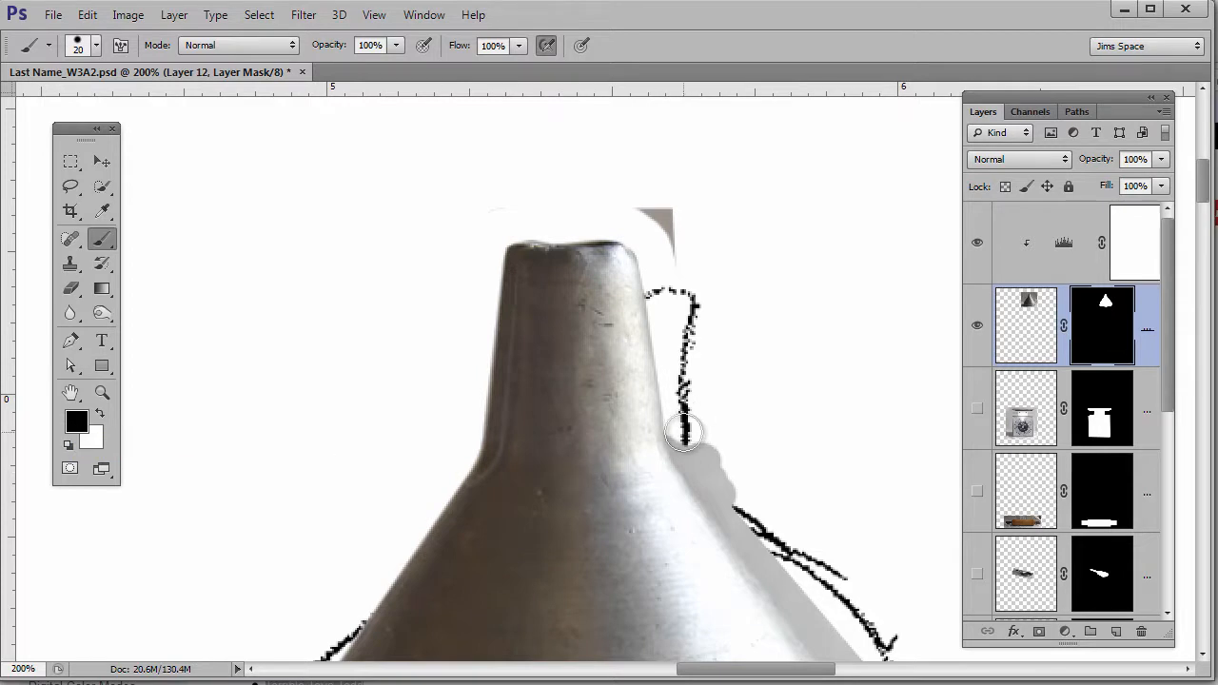
drag(685, 433, 766, 548)
drag(837, 586, 631, 242)
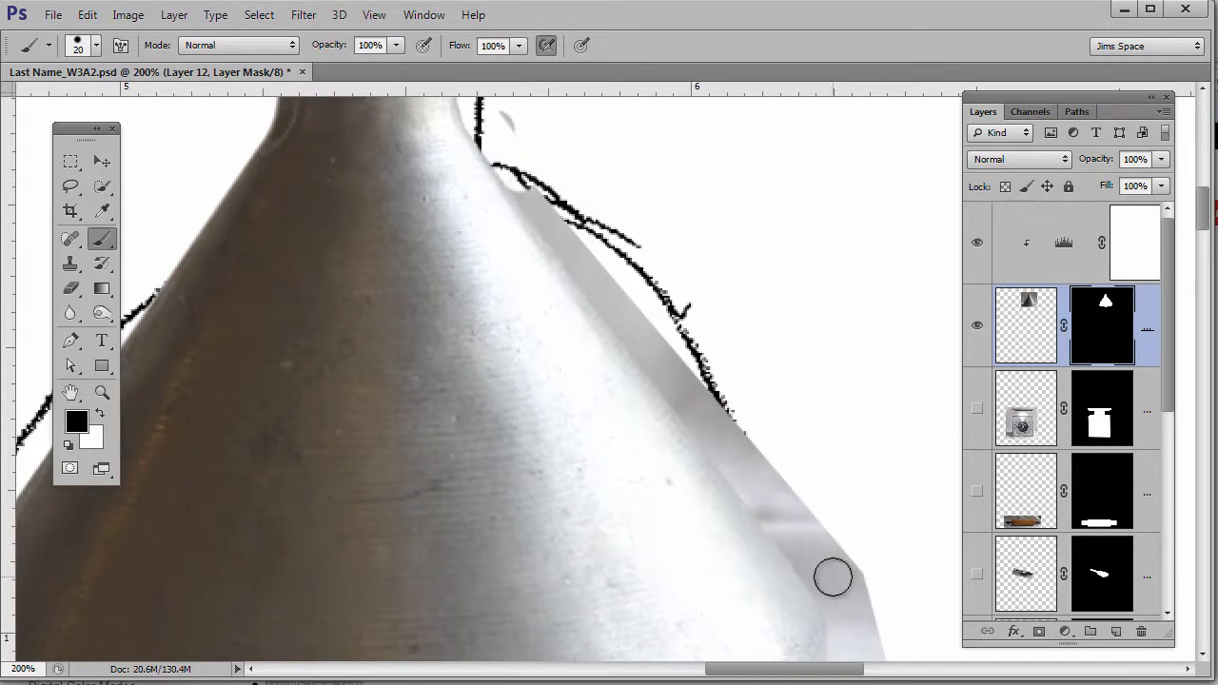
mouse_move(827, 579)
mouse_down()
mouse_move(747, 312)
mouse_move(764, 338)
mouse_move(769, 423)
mouse_up()
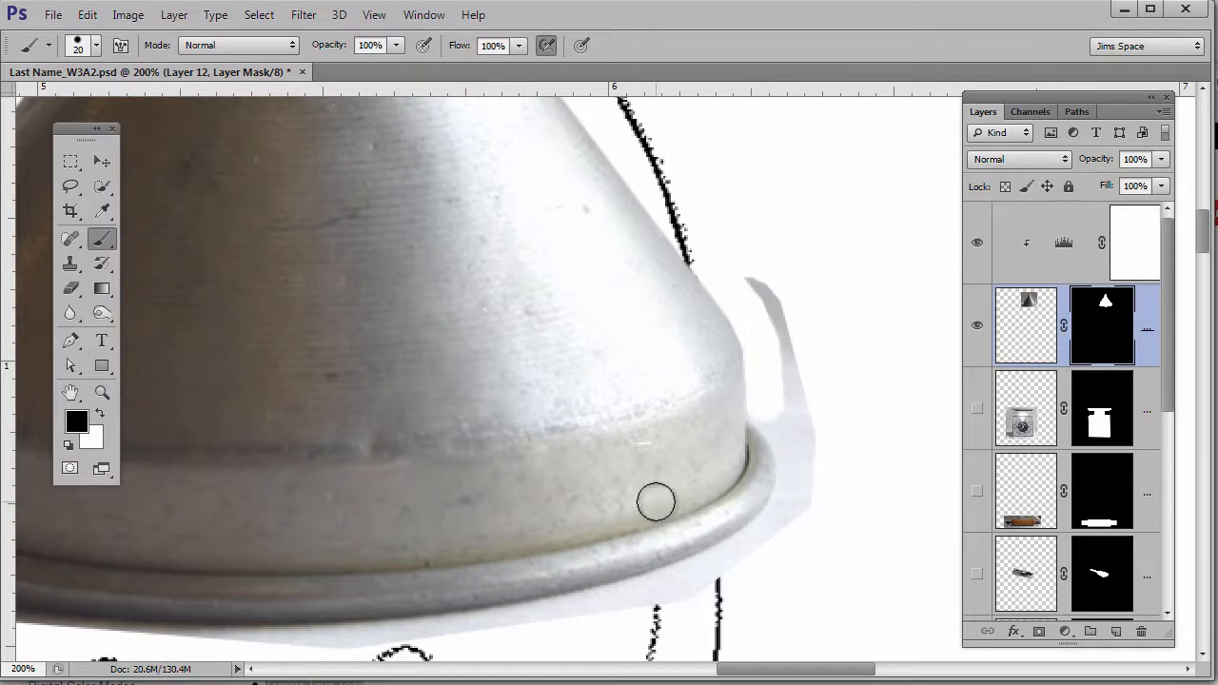
click(759, 416)
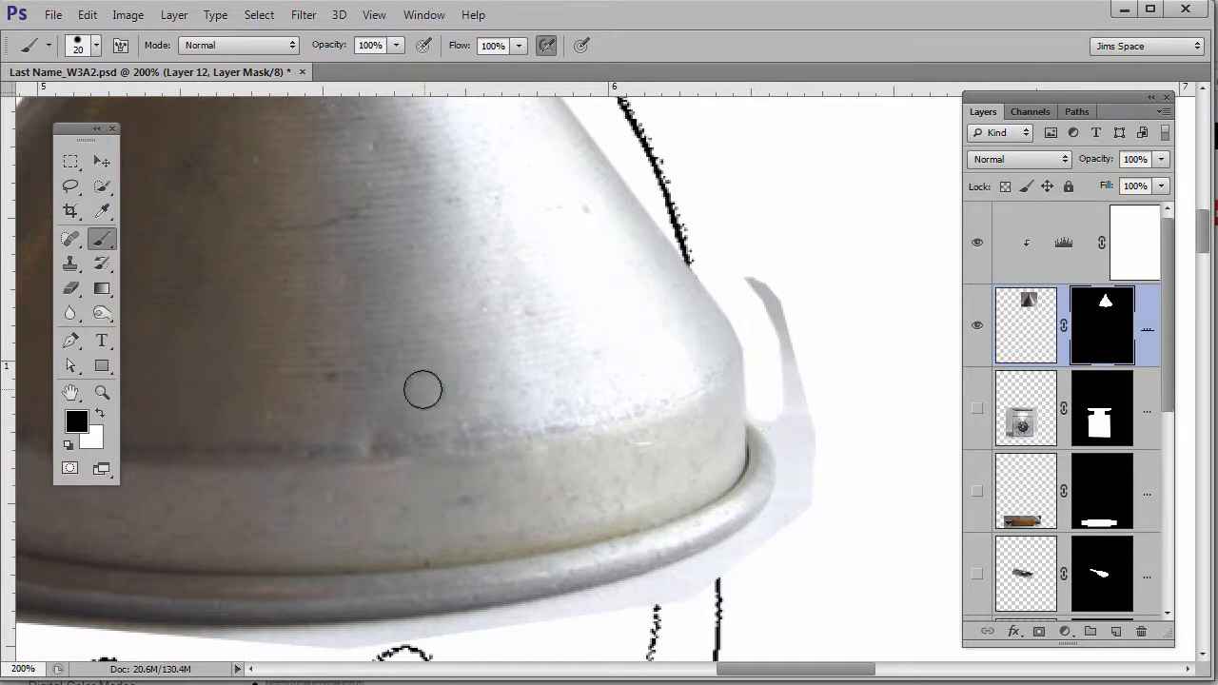
alt+click(69, 169)
alt+click(451, 546)
mouse_move(348, 507)
mouse_down()
mouse_move(579, 467)
mouse_move(558, 517)
mouse_move(558, 454)
mouse_up()
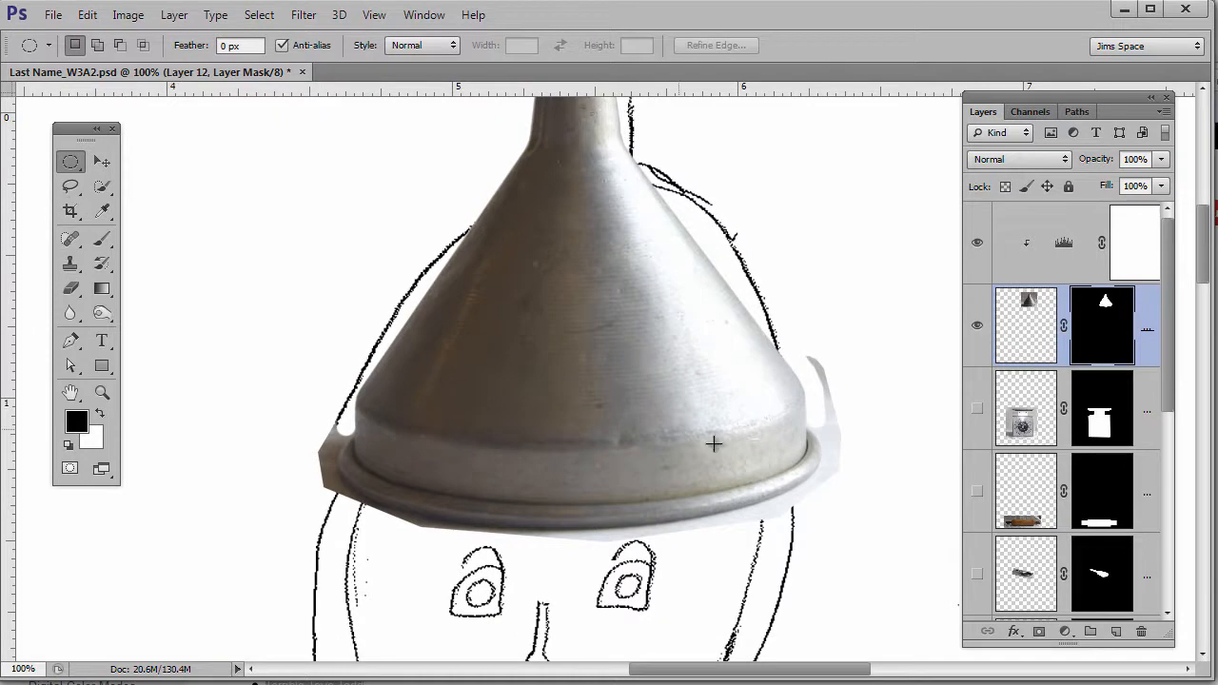
- Draw an elliptical selection over the rim's right side and invert it
ctrl+click(749, 481)
drag(894, 383, 446, 512)
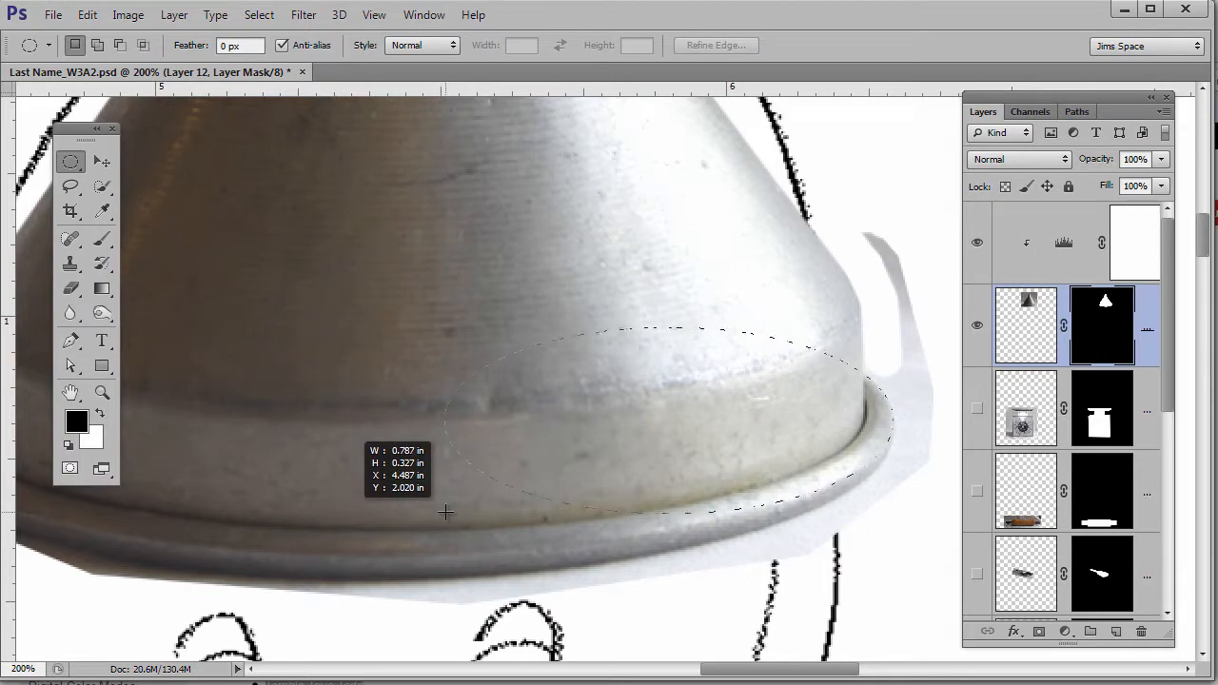
drag(446, 512, 442, 531)
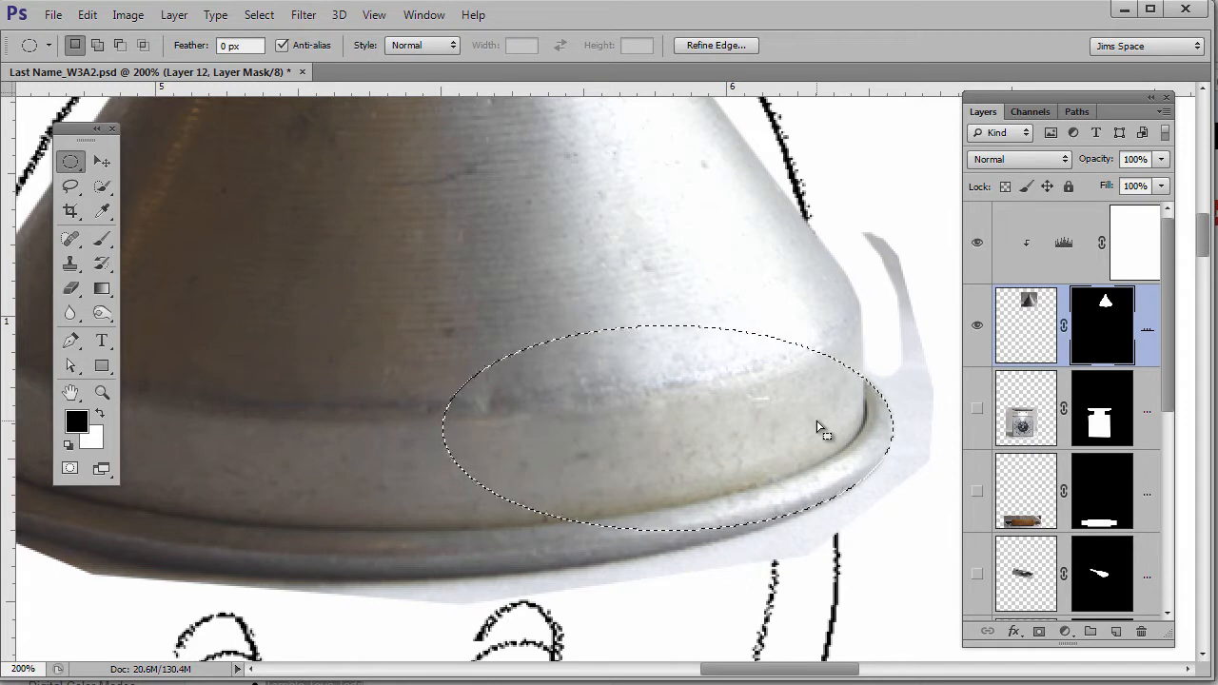
key(Up)
key(Up)
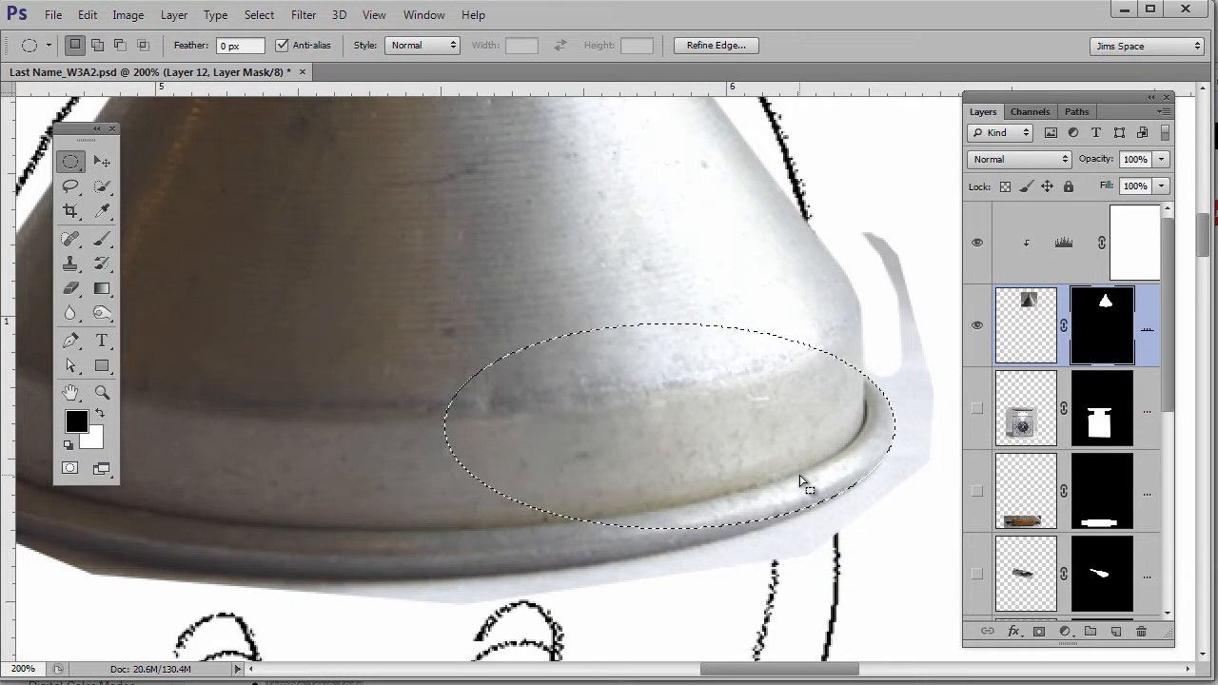
key(shift+F7)
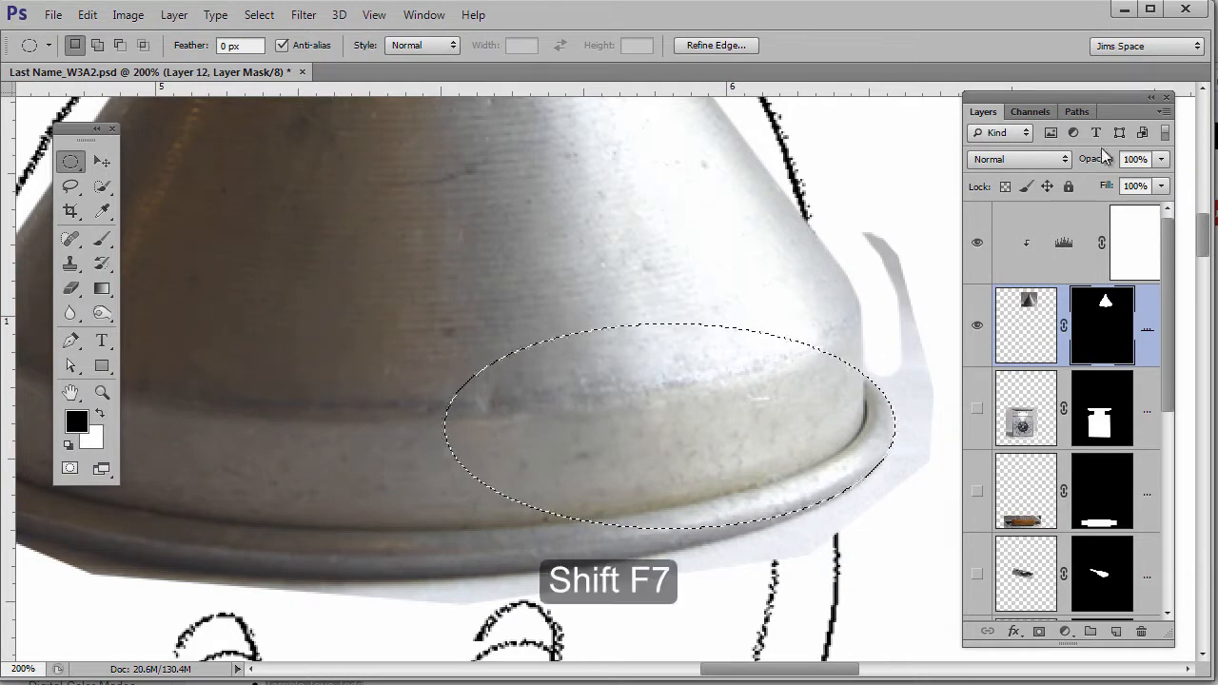
click(259, 15)
click(287, 90)
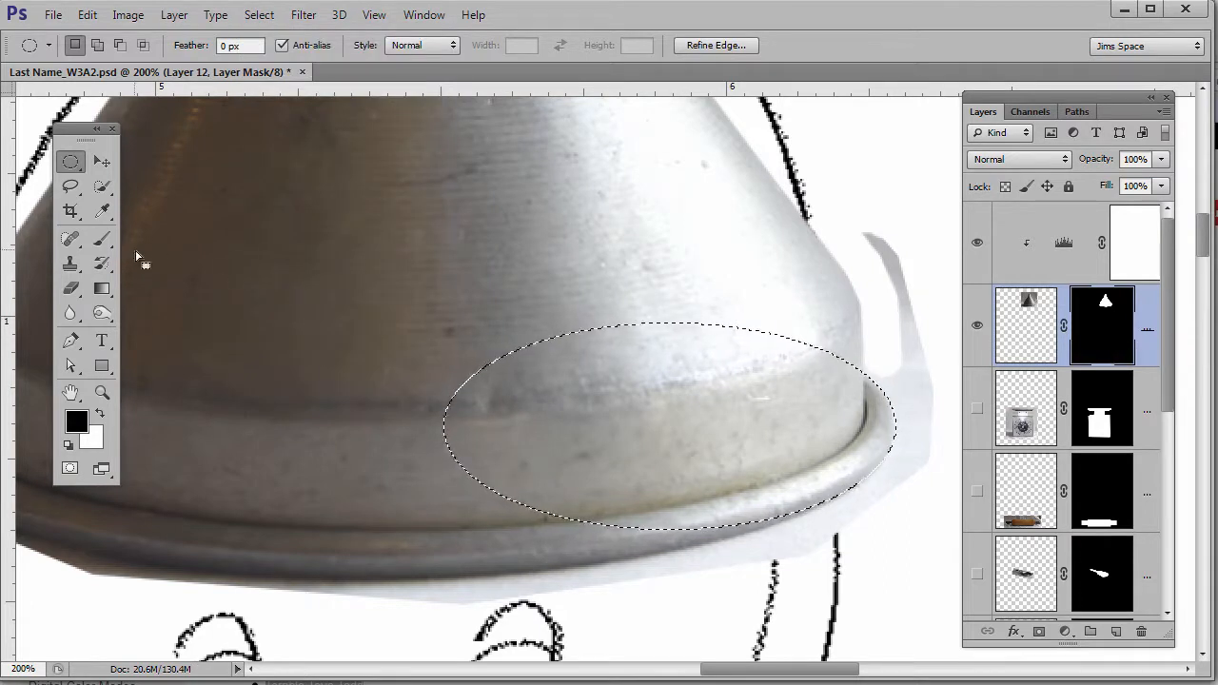
- Paint black on Layer 12's mask to hide the grey streak right of the funnel
click(104, 242)
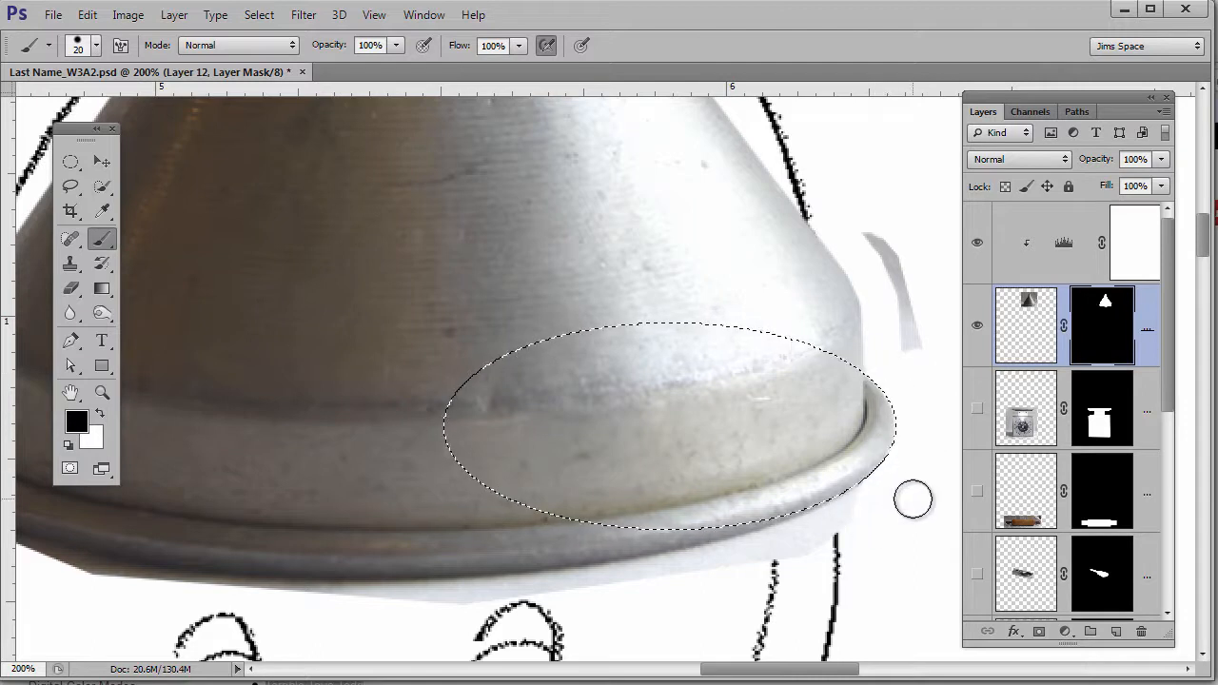
drag(912, 348, 884, 238)
drag(448, 558, 740, 516)
click(70, 162)
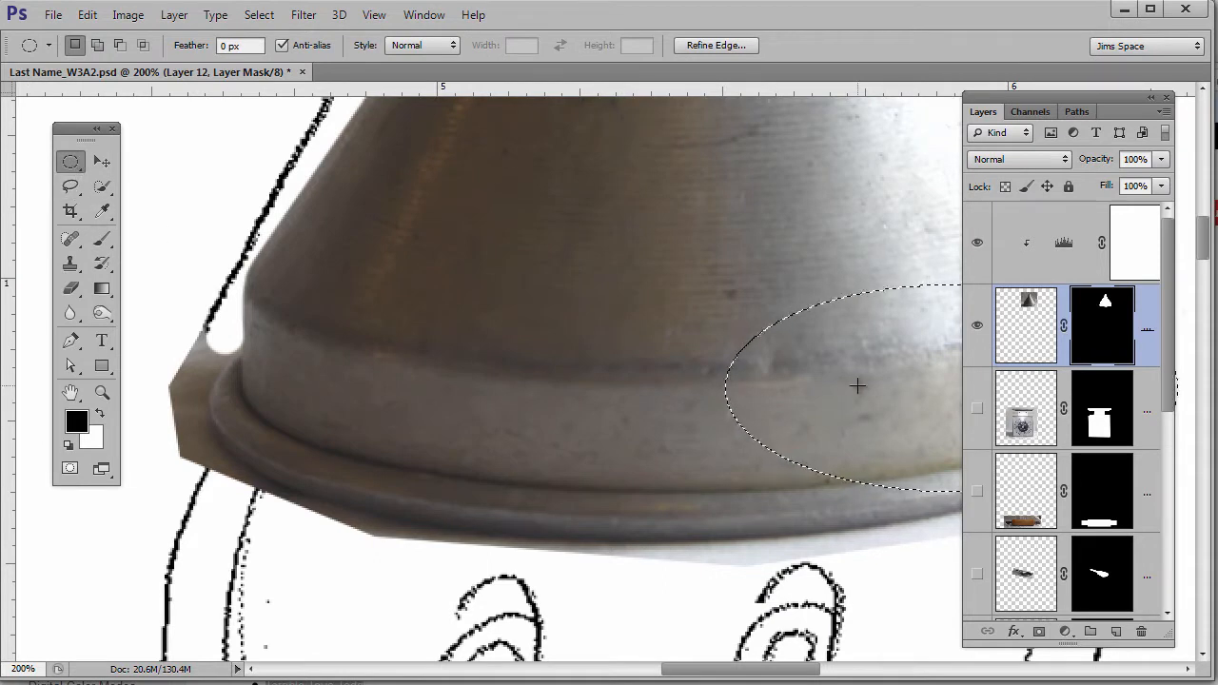
- Move the elliptical selection left and mask the grey fragment along the funnel's lower-left edge
drag(713, 467, 176, 473)
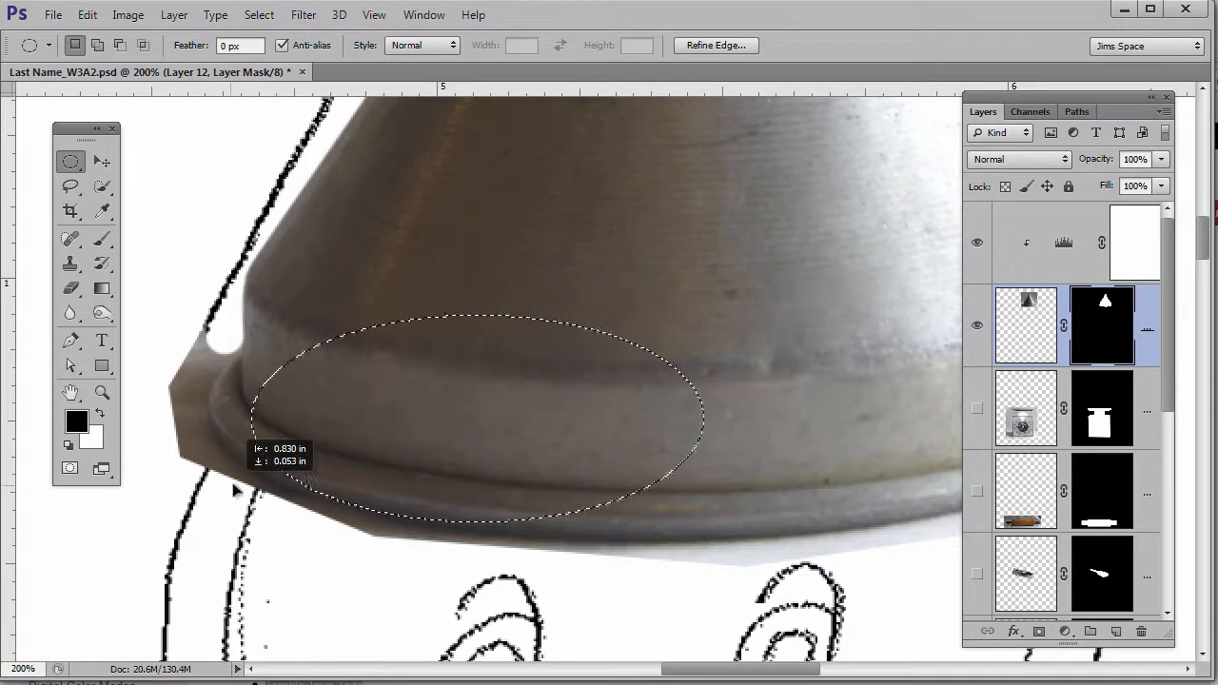
drag(614, 582, 612, 578)
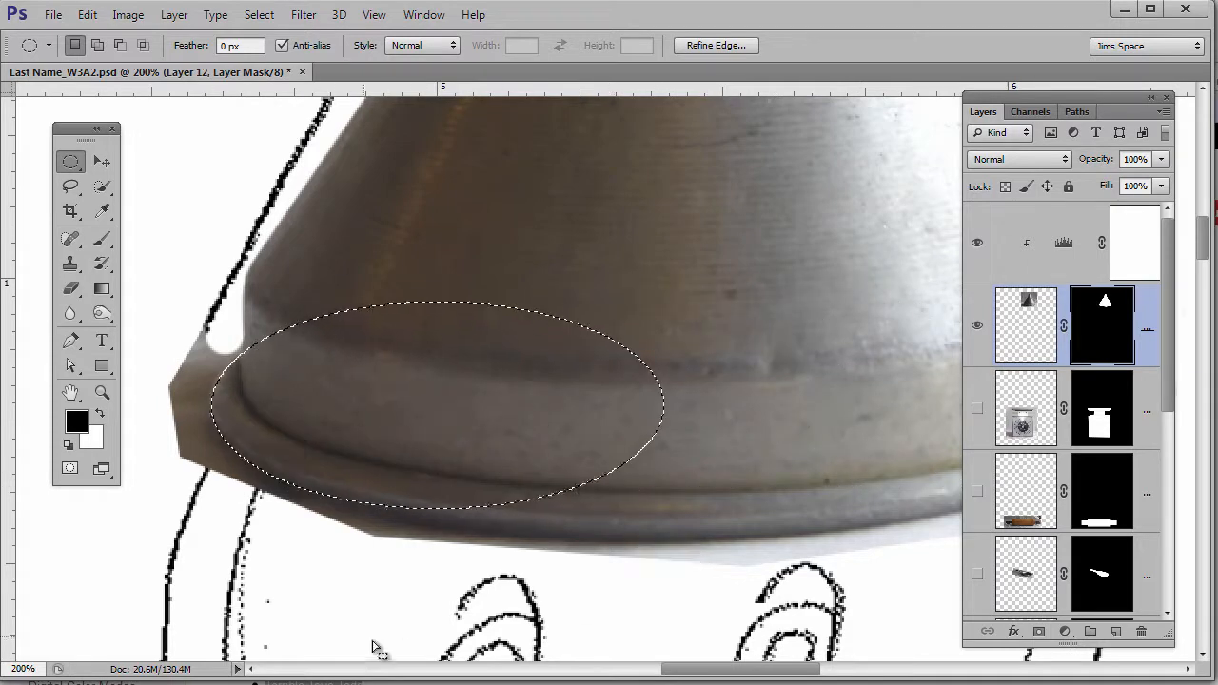
click(102, 241)
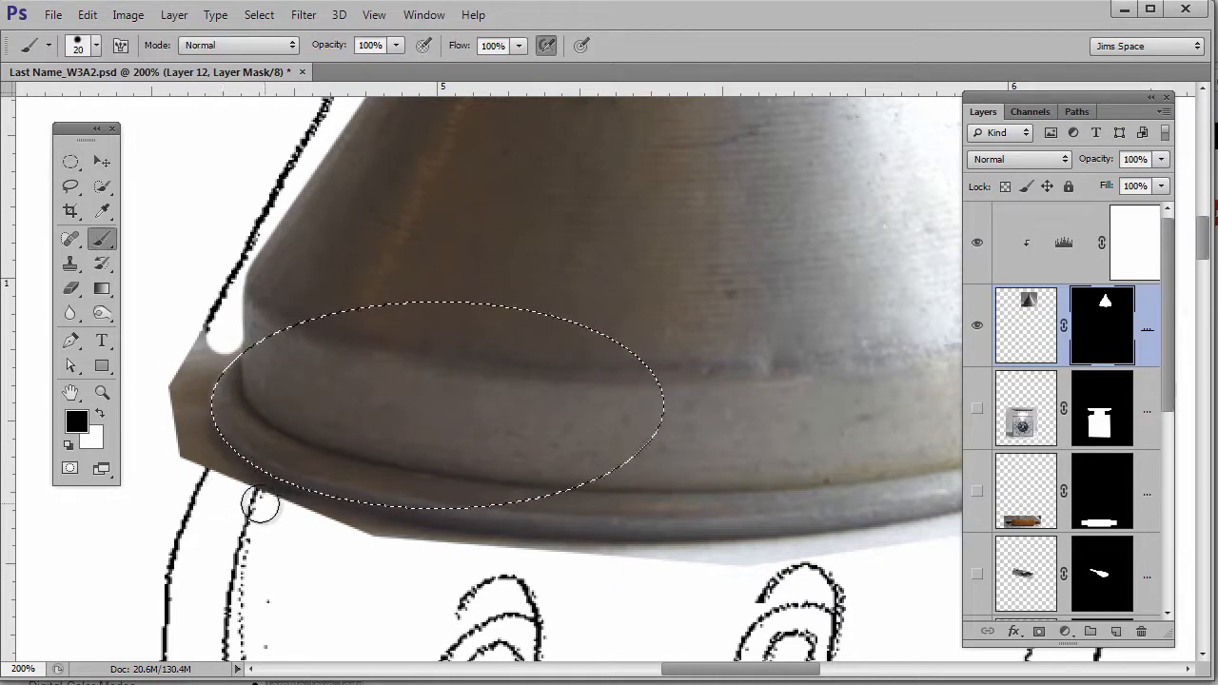
mouse_move(215, 455)
mouse_down()
mouse_move(218, 353)
mouse_move(152, 490)
mouse_up()
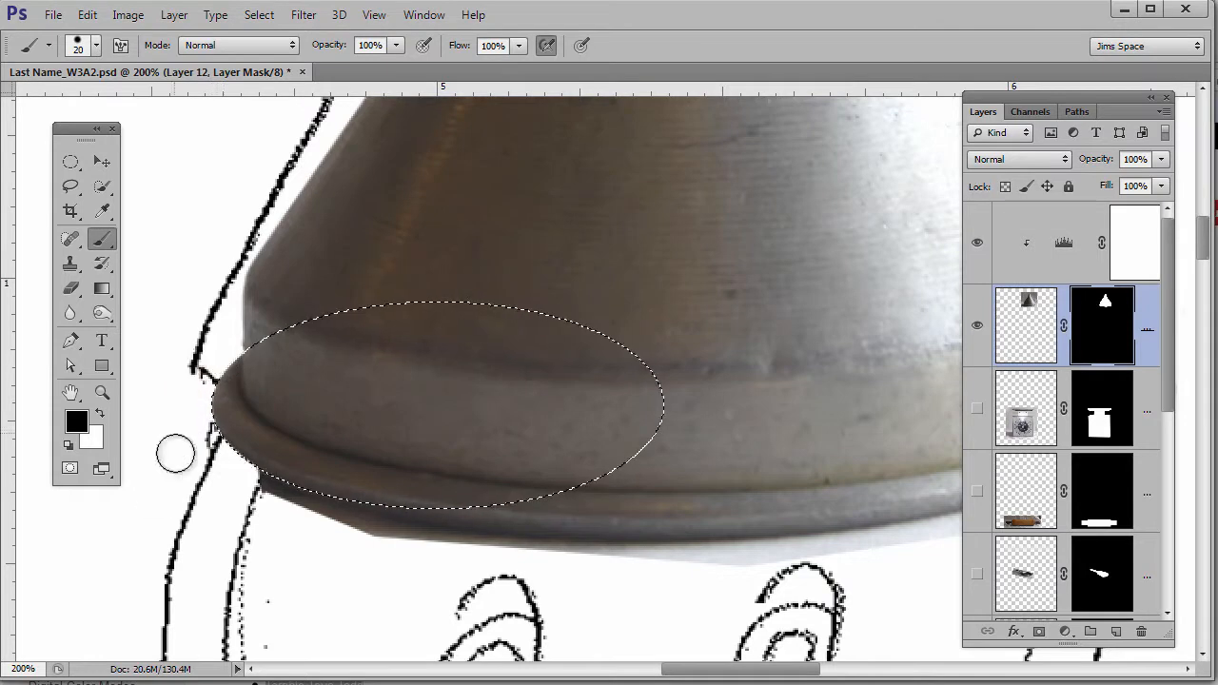
- Deselect and draw a new elliptical selection over the funnel rim
key(ctrl+minus)
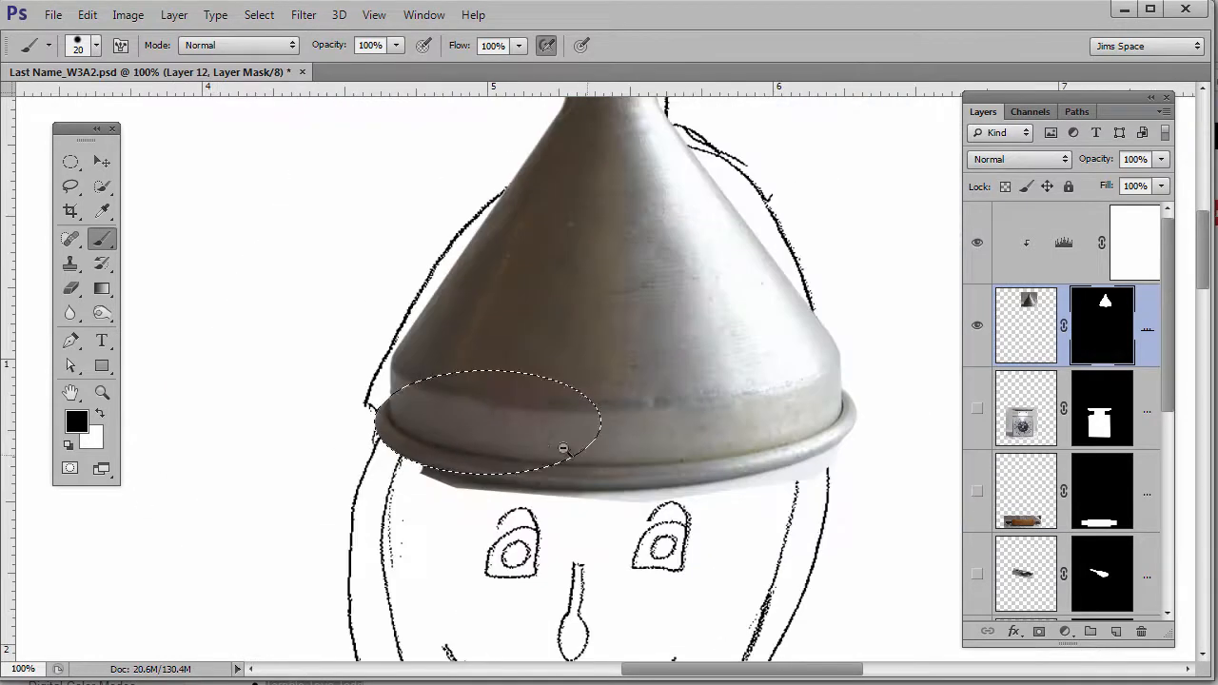
key(ctrl+d)
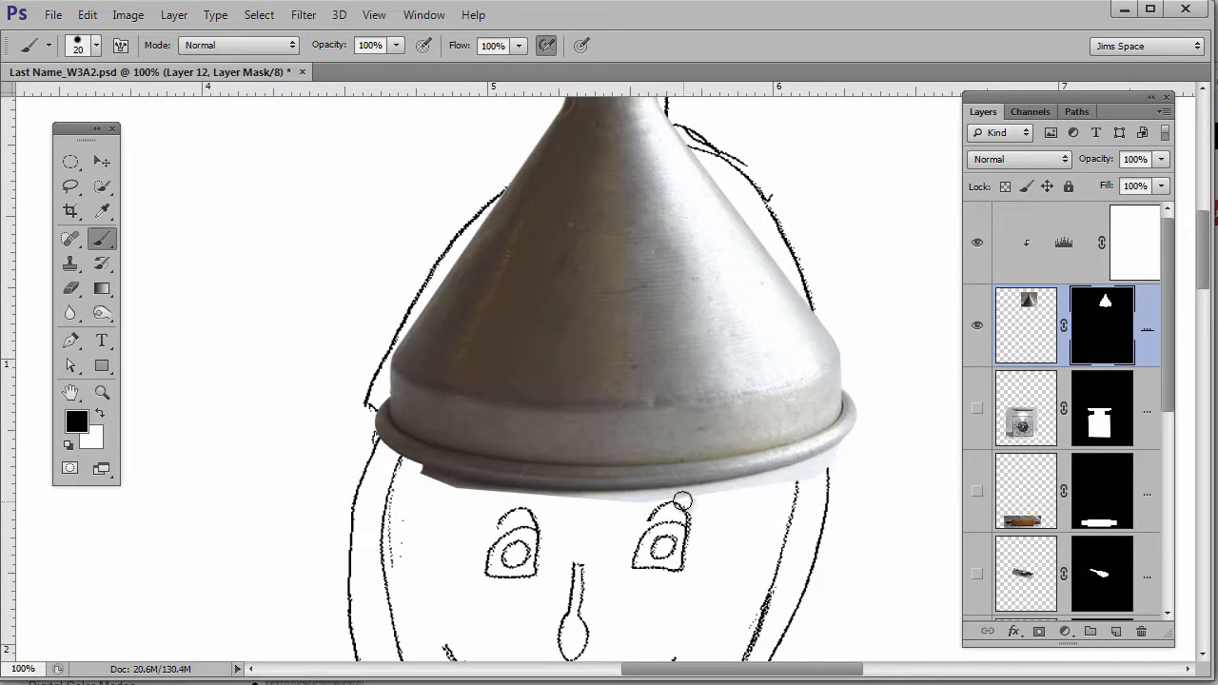
click(73, 163)
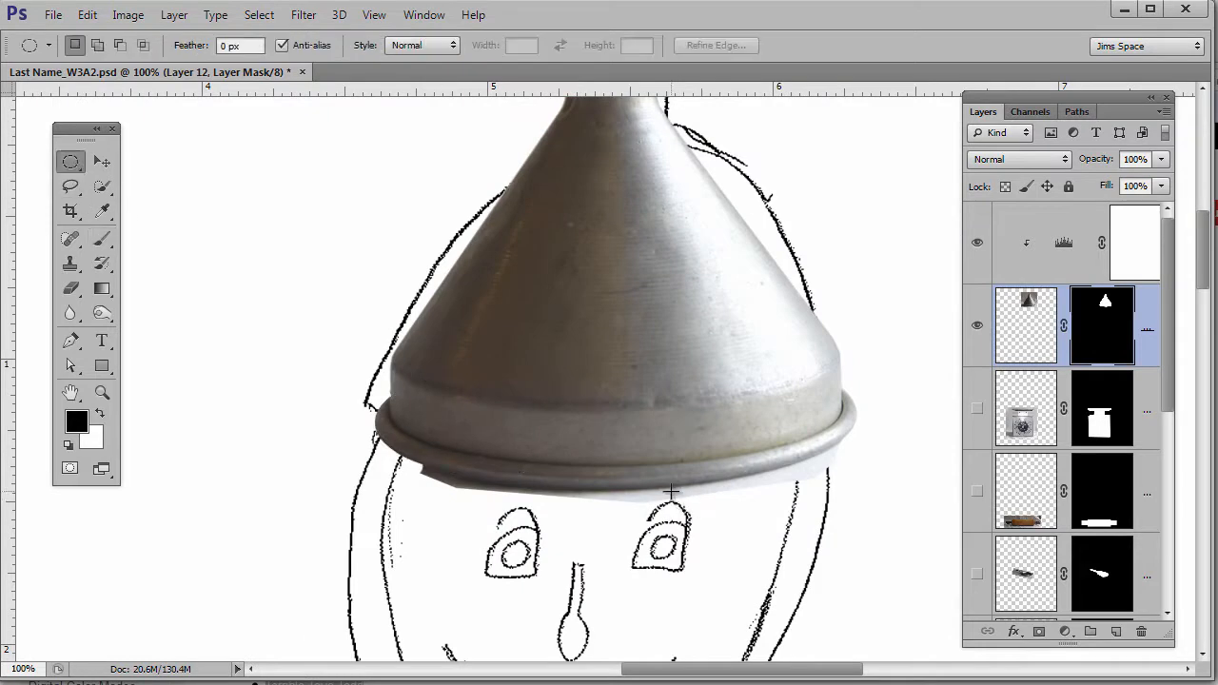
drag(379, 410, 854, 488)
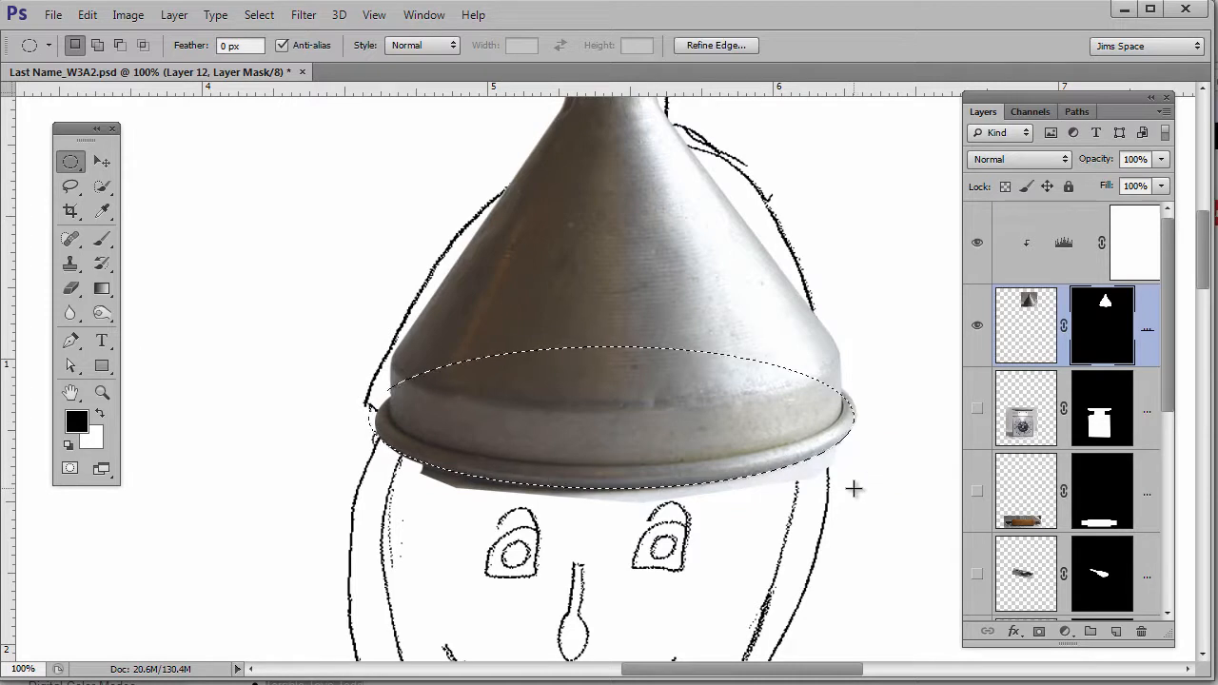
- Mask away the pale fringe and dark patch beneath the funnel rim, undoing one bad stroke
ctrl+click(540, 495)
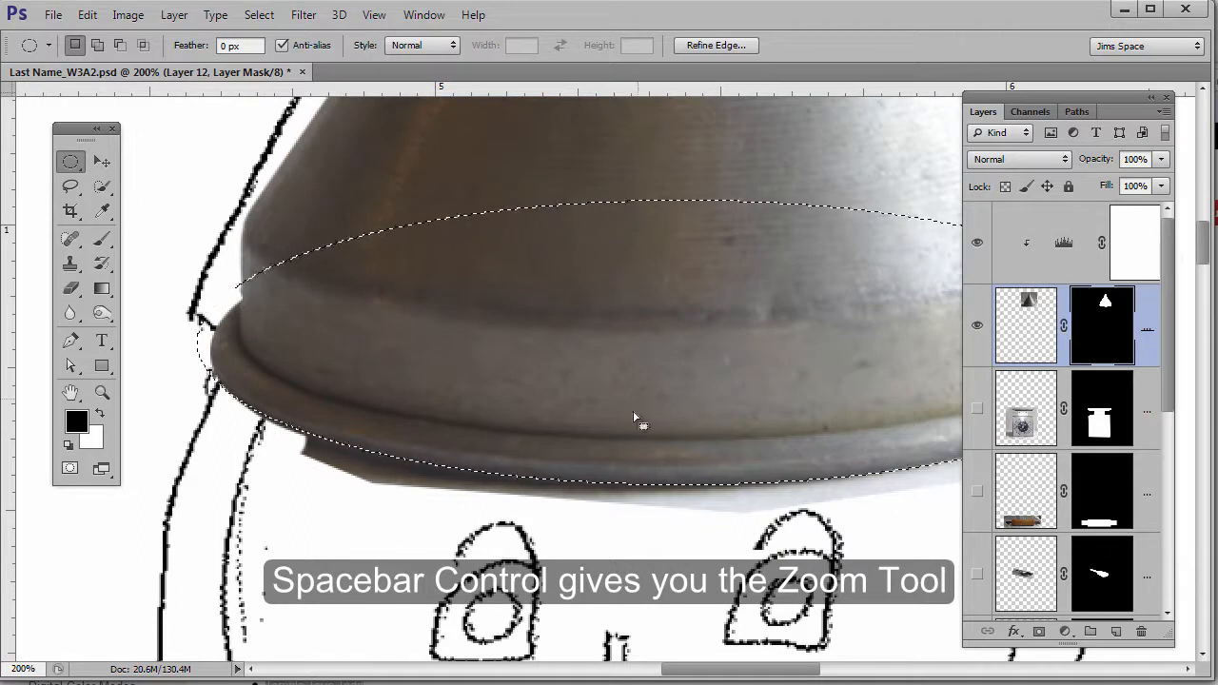
drag(641, 412, 544, 402)
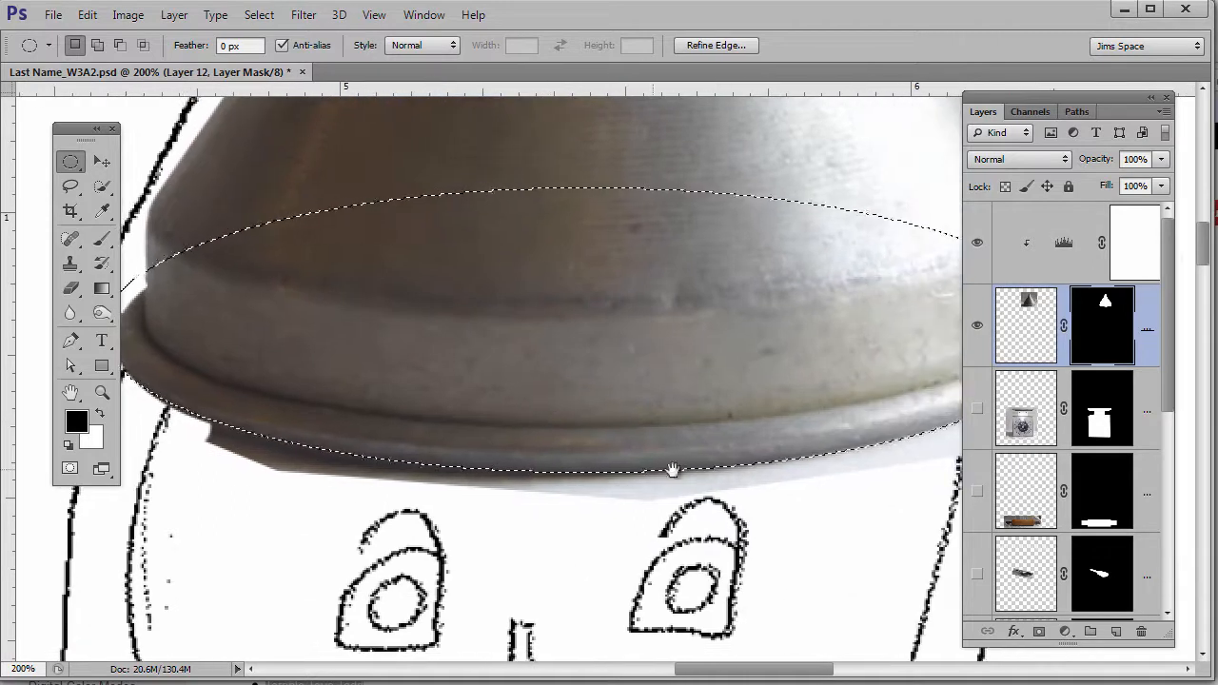
drag(812, 461, 653, 466)
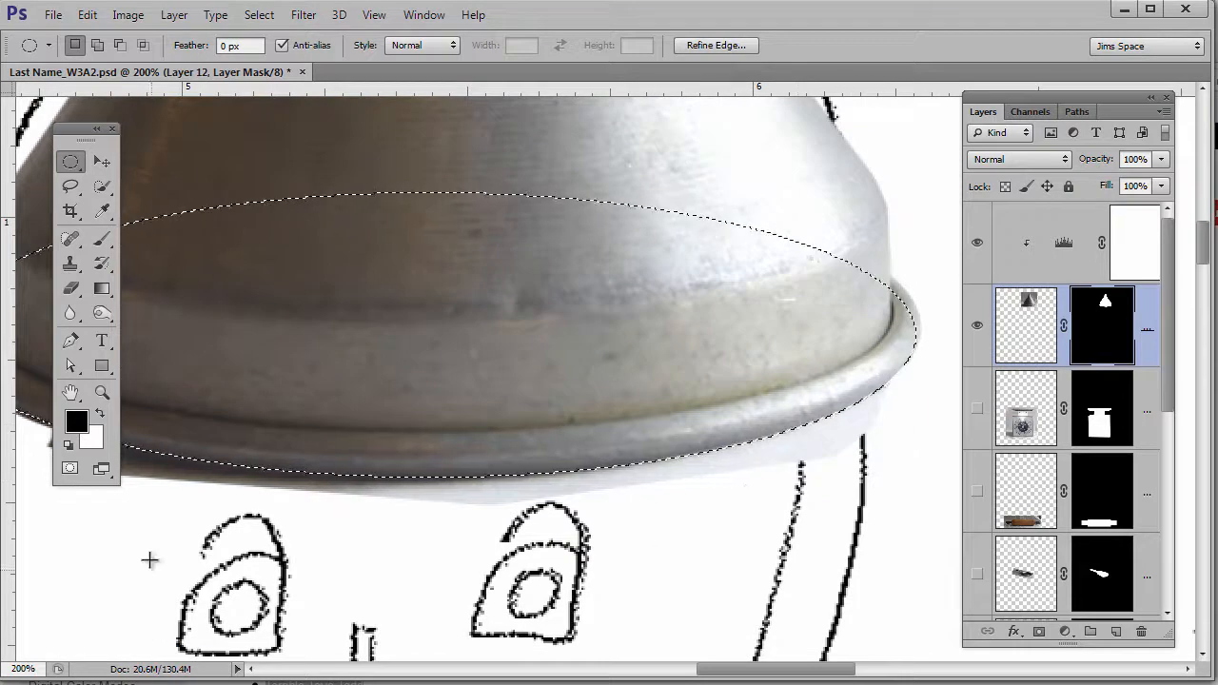
click(103, 243)
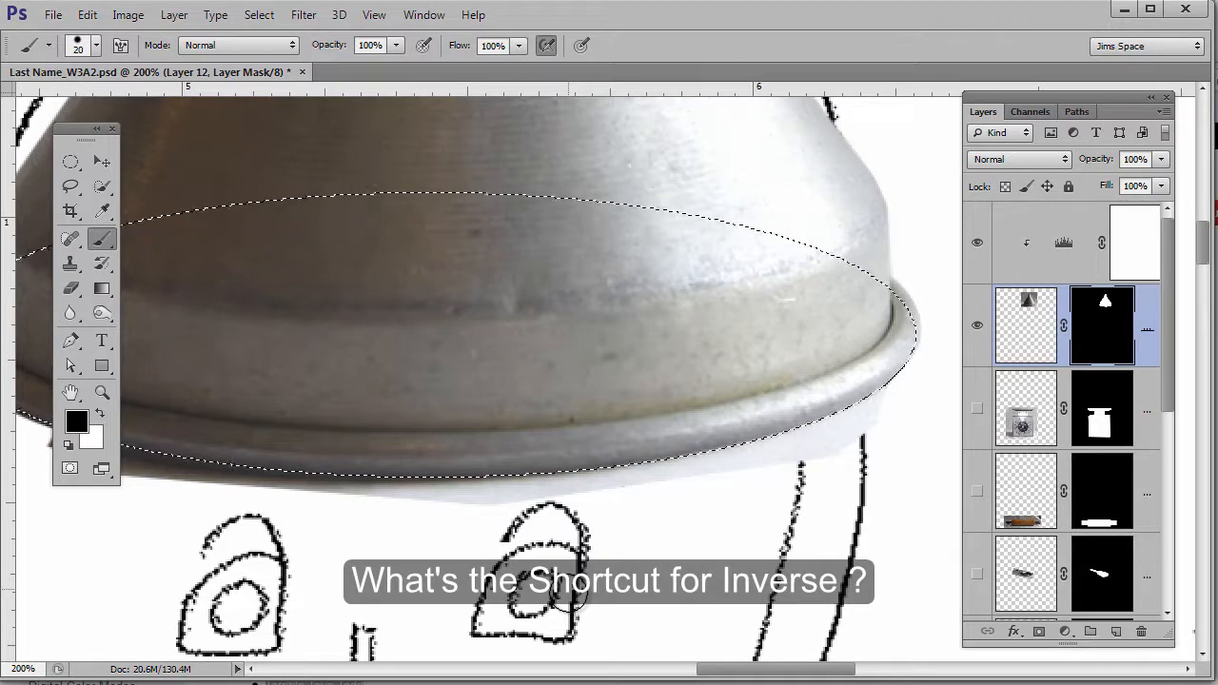
drag(771, 447, 799, 357)
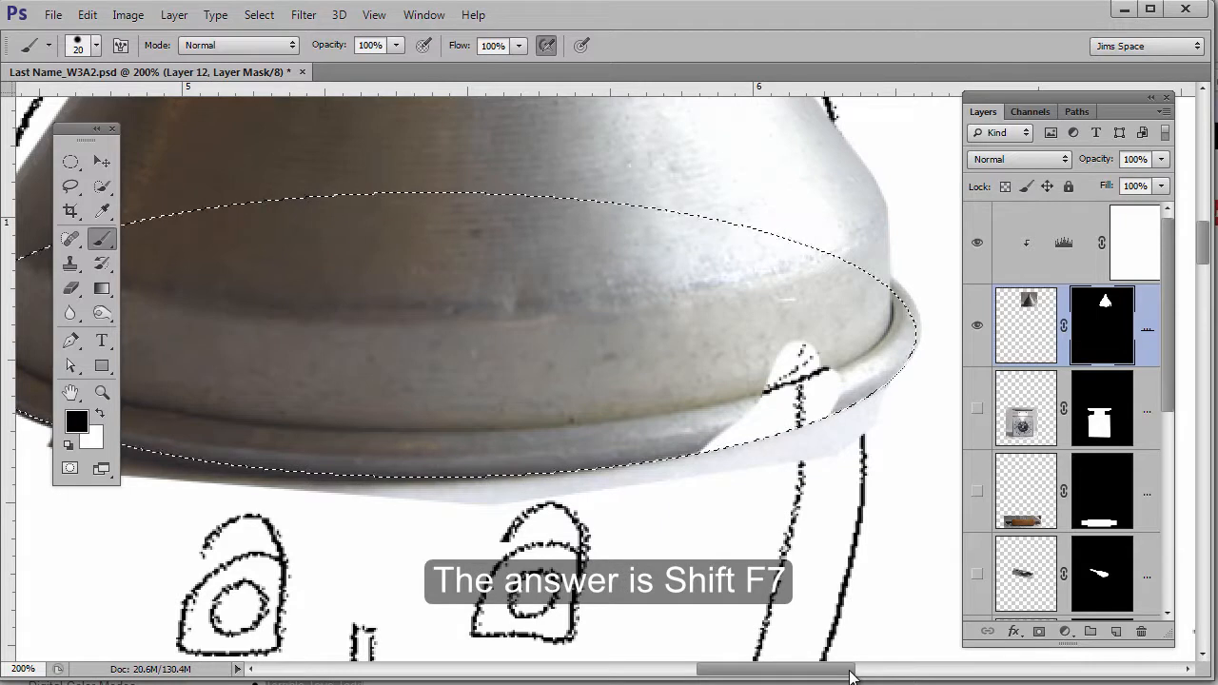
key(ctrl+z)
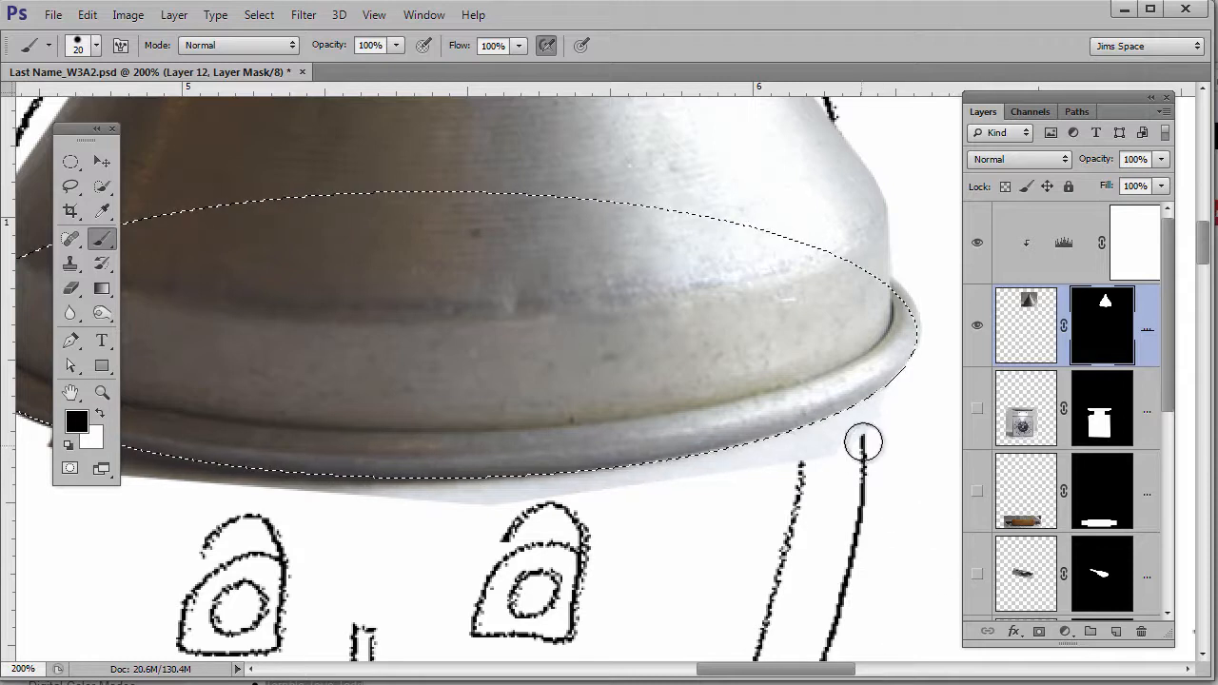
mouse_move(688, 491)
mouse_down()
mouse_move(552, 530)
mouse_move(451, 536)
mouse_move(561, 457)
mouse_move(853, 500)
mouse_up()
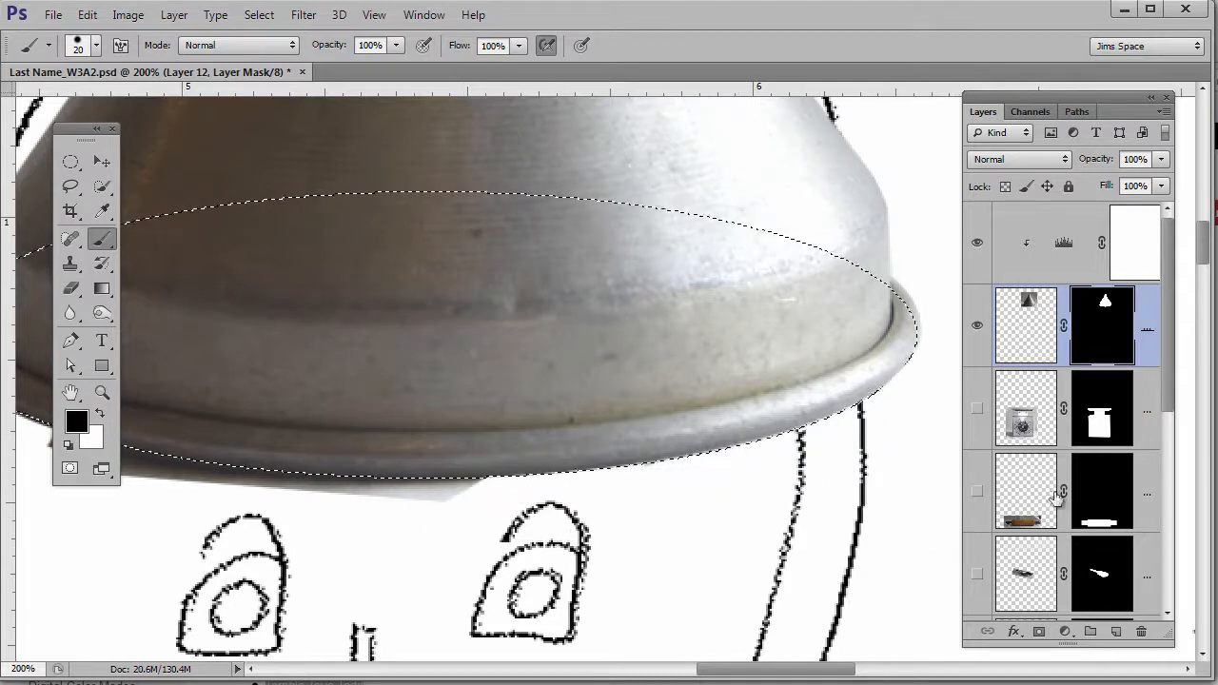
drag(532, 539, 739, 557)
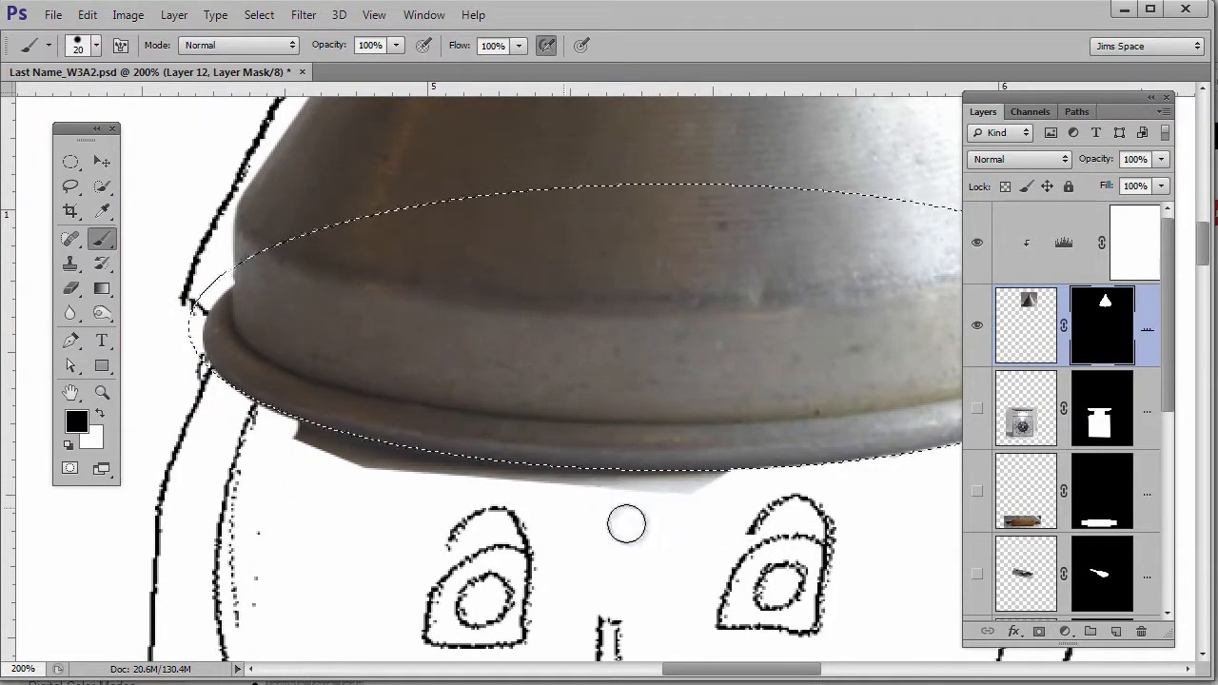
click(71, 164)
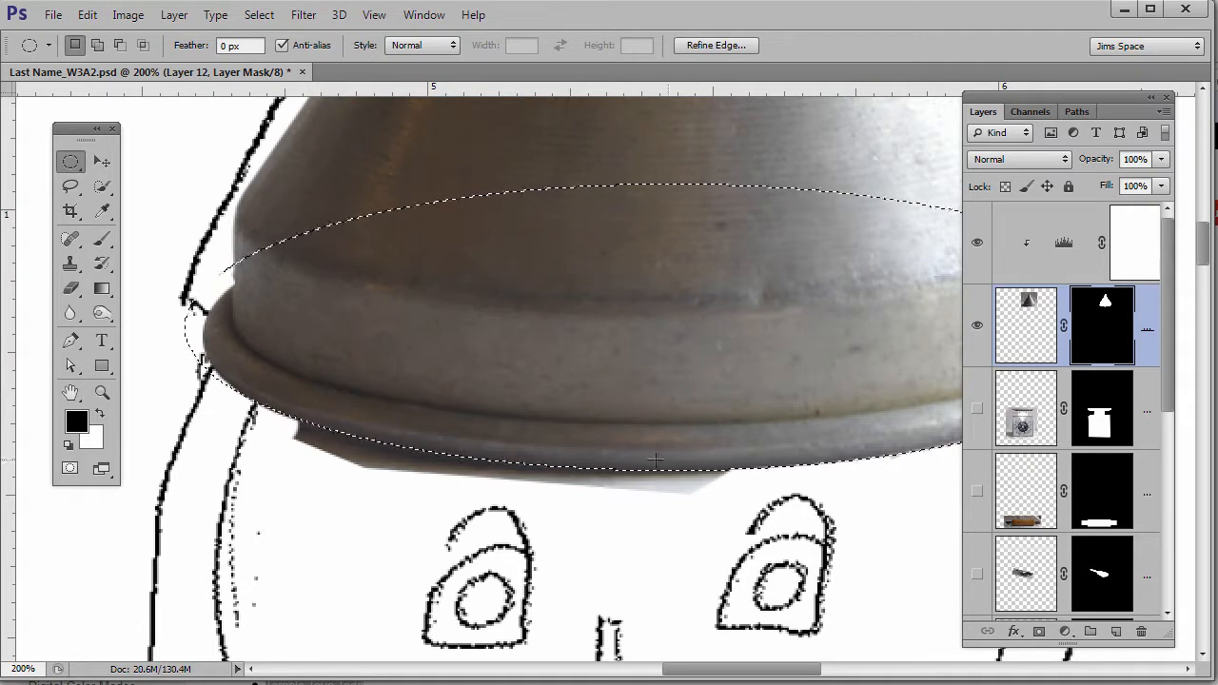
click(101, 238)
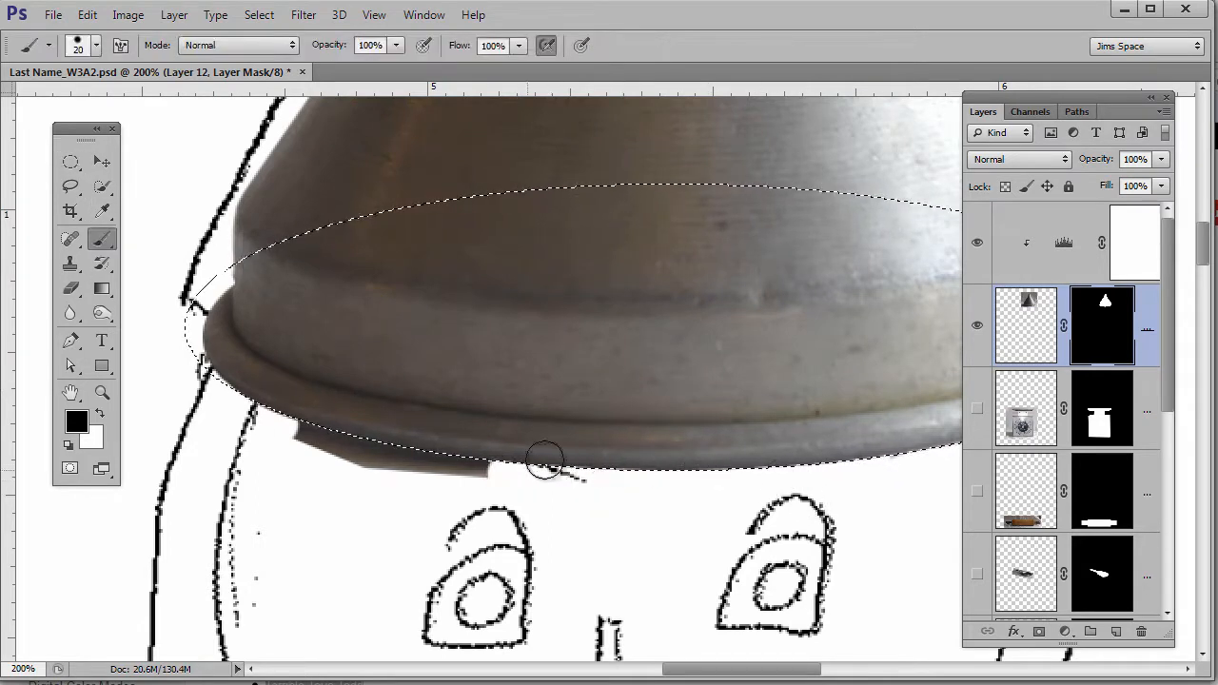
drag(393, 458, 291, 440)
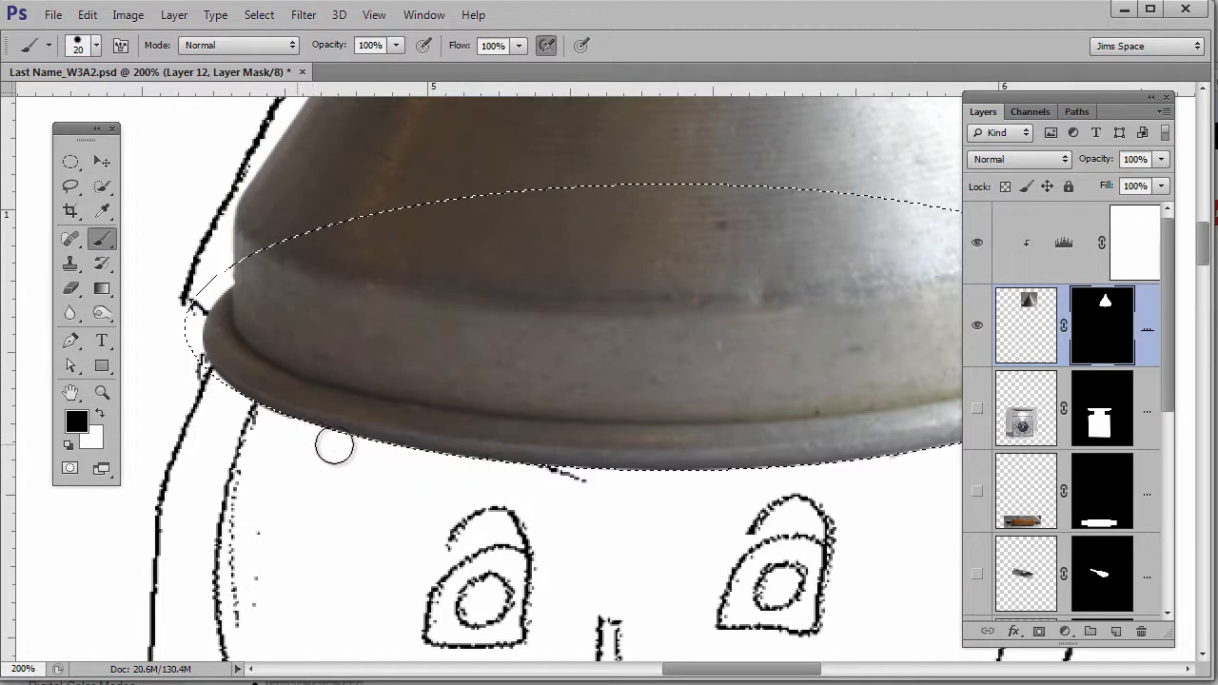
- Zoom out to 50% and move the funnel layer down onto the robot's head
key(ctrl+minus)
key(ctrl+minus)
key(v)
key(ctrl+minus)
mouse_move(718, 342)
mouse_down()
mouse_move(728, 355)
mouse_move(770, 313)
mouse_move(723, 347)
mouse_up()
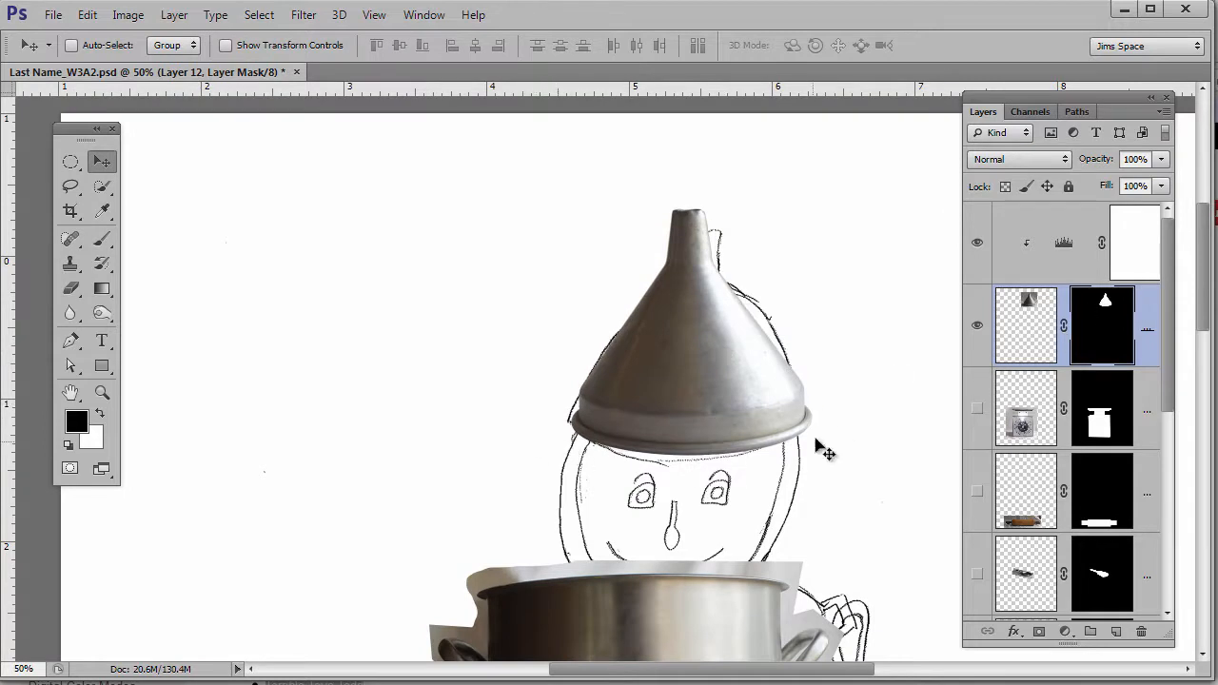
- Free Transform the funnel to 114.72% height, keeping width at 100%
key(ctrl+t)
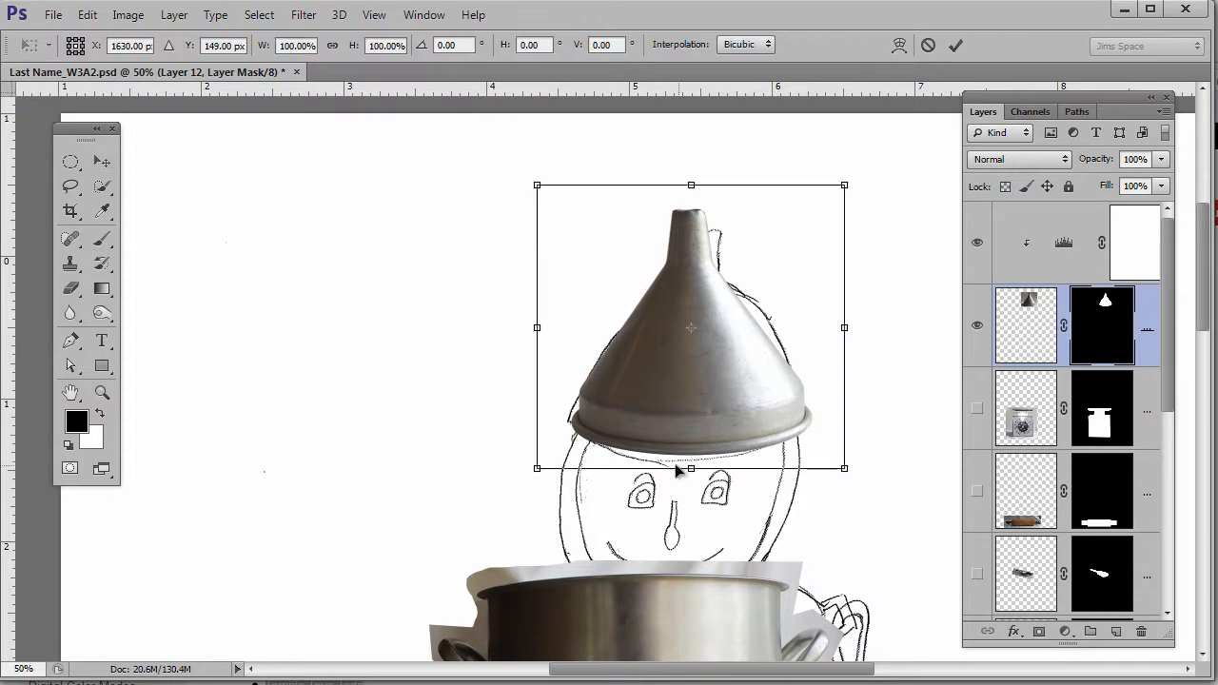
mouse_move(691, 484)
mouse_down()
mouse_move(691, 507)
mouse_move(681, 492)
mouse_up()
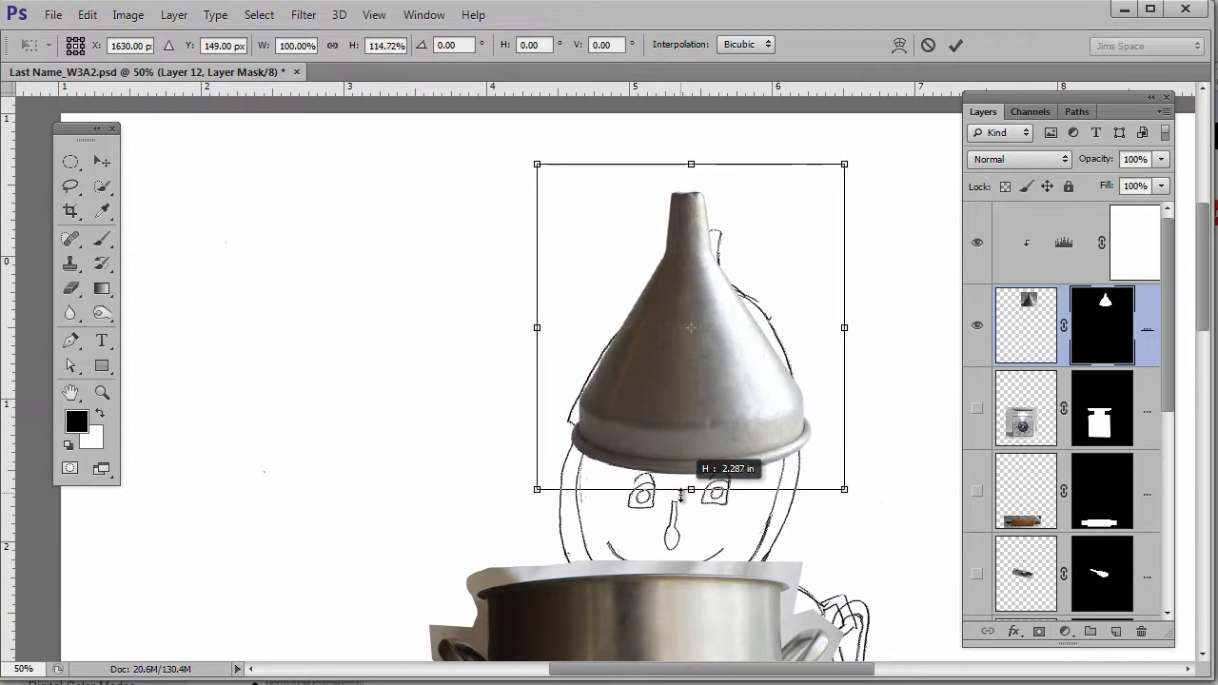